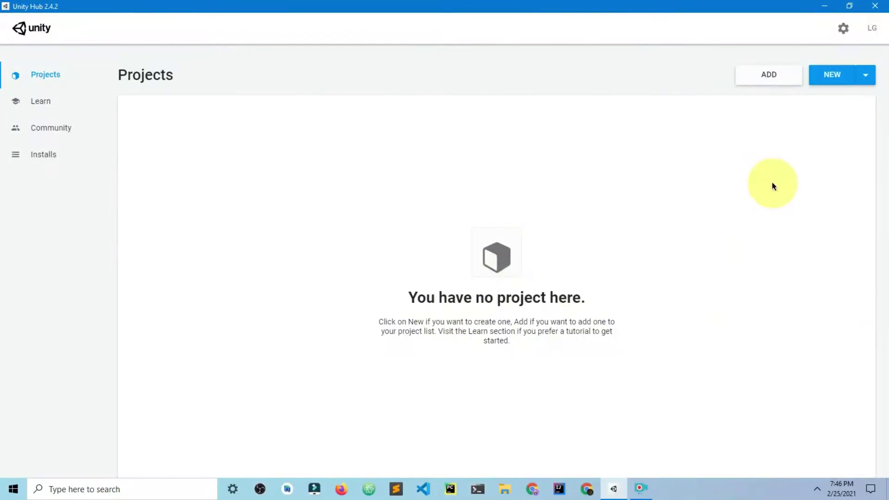
Step: Begin a new project with Unity editor version 2019.4.20f1
{"action": "left_click", "coordinate": [866, 77]}
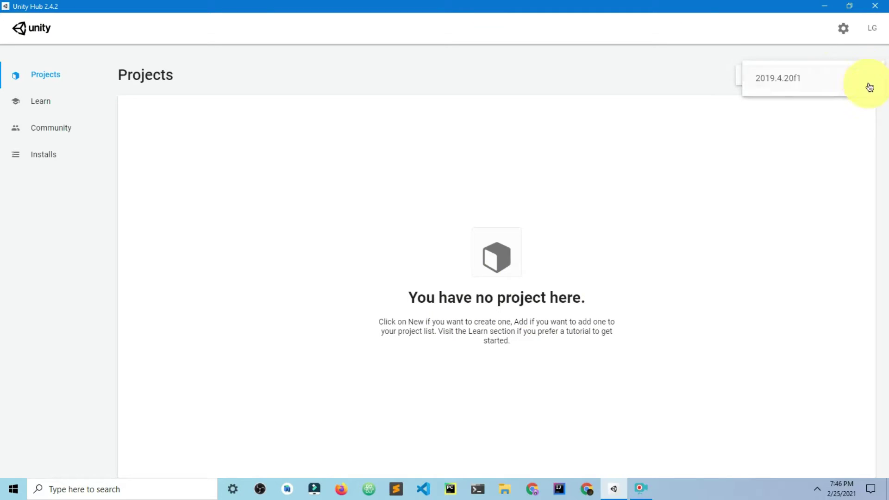
{"action": "left_click", "coordinate": [856, 88]}
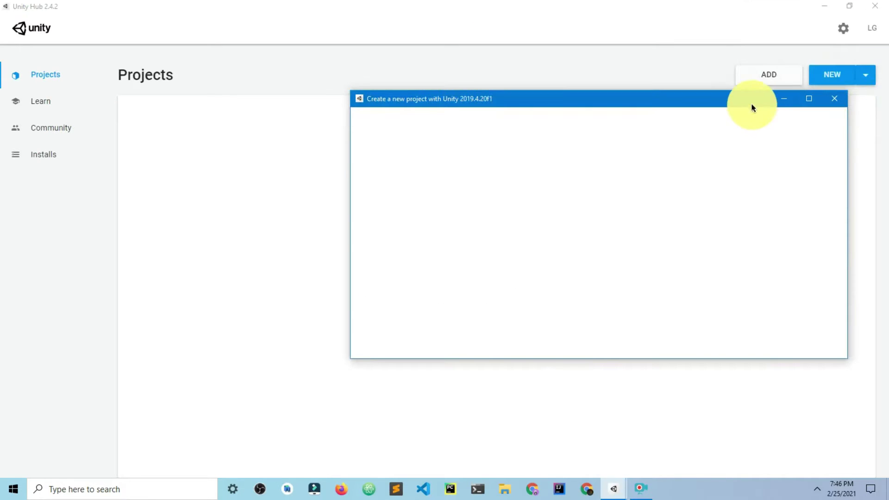
{"action": "left_click_drag", "start_coordinate": [741, 101], "coordinate": [623, 105]}
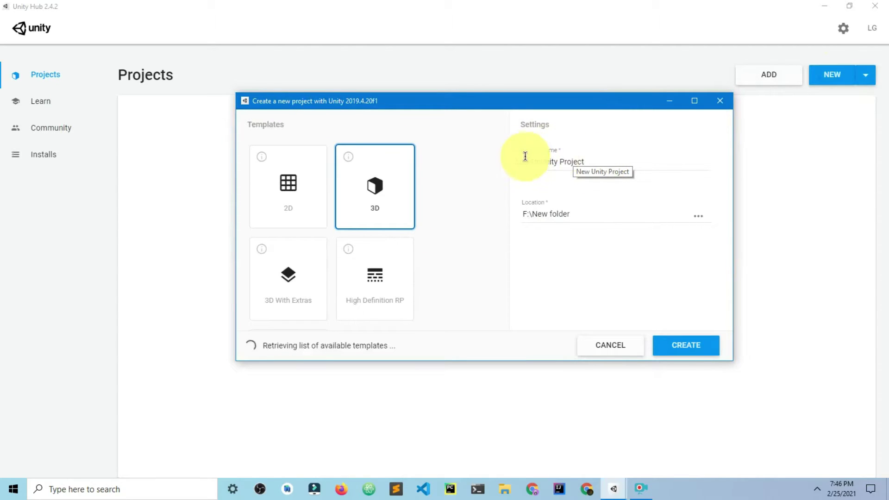
Step: Name the project 'Test Game' and keep the 3D template selected
{"action": "left_click_drag", "start_coordinate": [517, 157], "coordinate": [598, 155]}
{"action": "type", "text": "Test"}
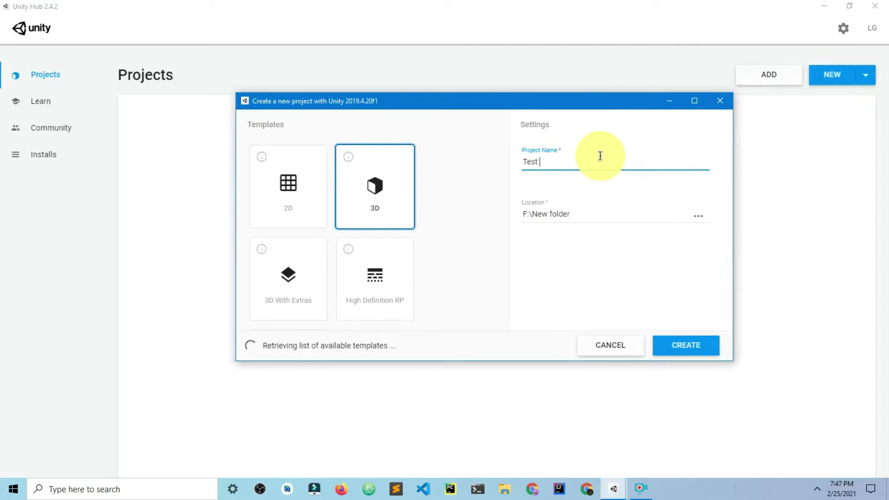
{"action": "type", "text": " Game"}
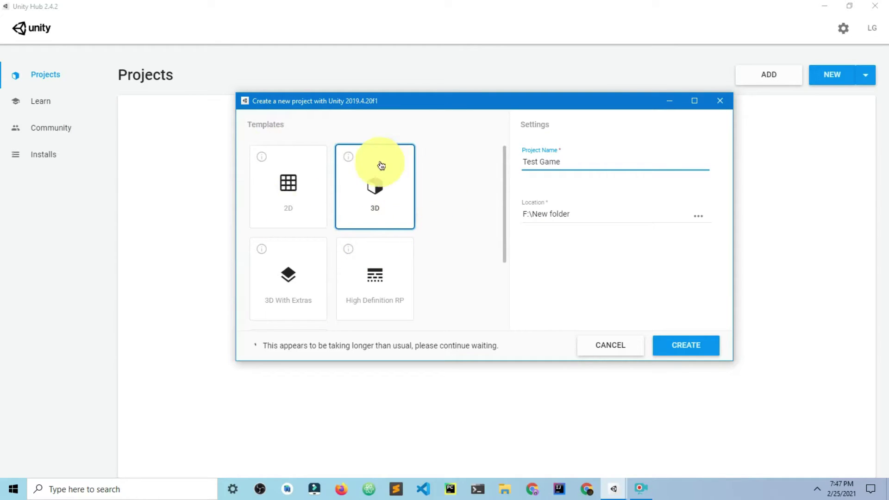
{"action": "left_click", "coordinate": [386, 183]}
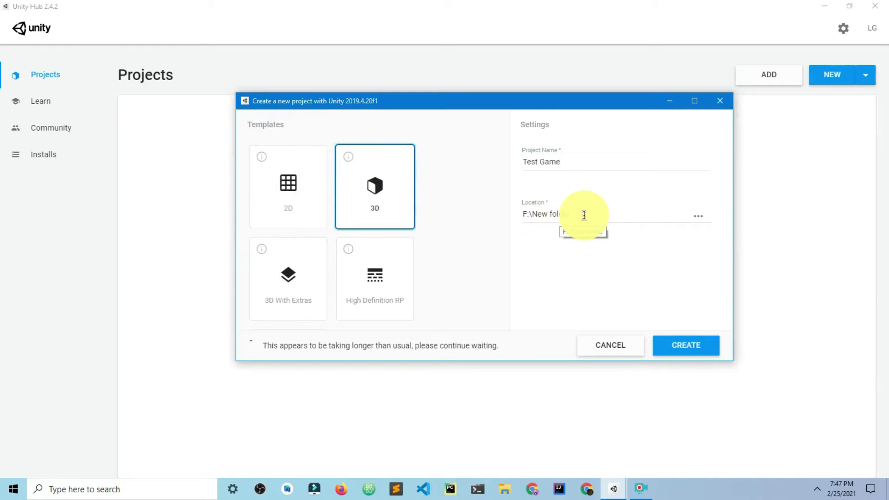
{"action": "left_click_drag", "start_coordinate": [573, 216], "coordinate": [529, 213]}
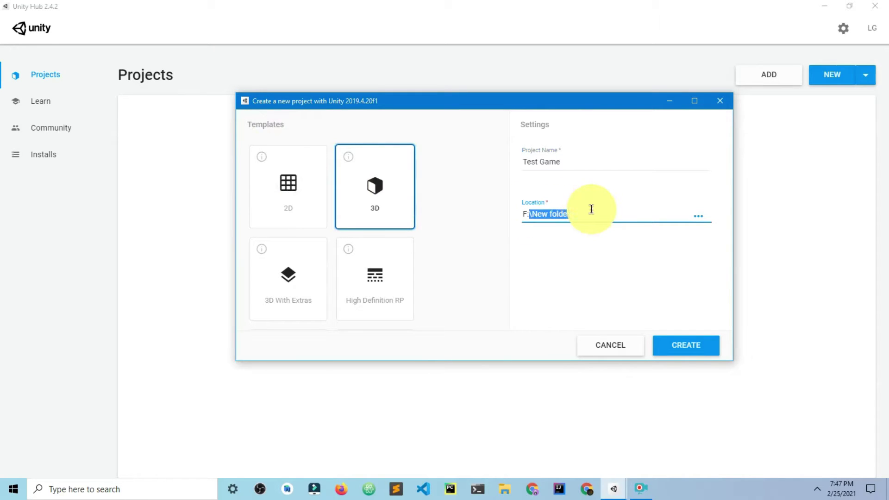
{"action": "left_click", "coordinate": [591, 209]}
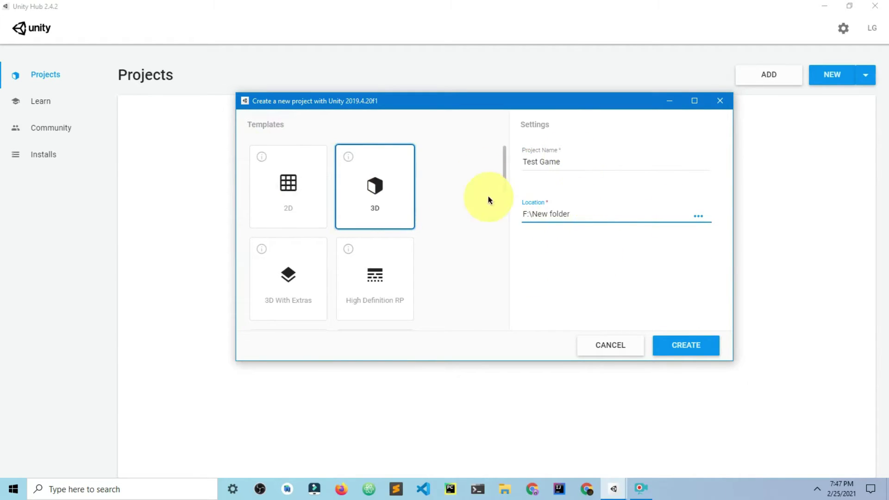
Step: Browse drive F: and open the Unity Projects folder as the save location
{"action": "left_click", "coordinate": [699, 215]}
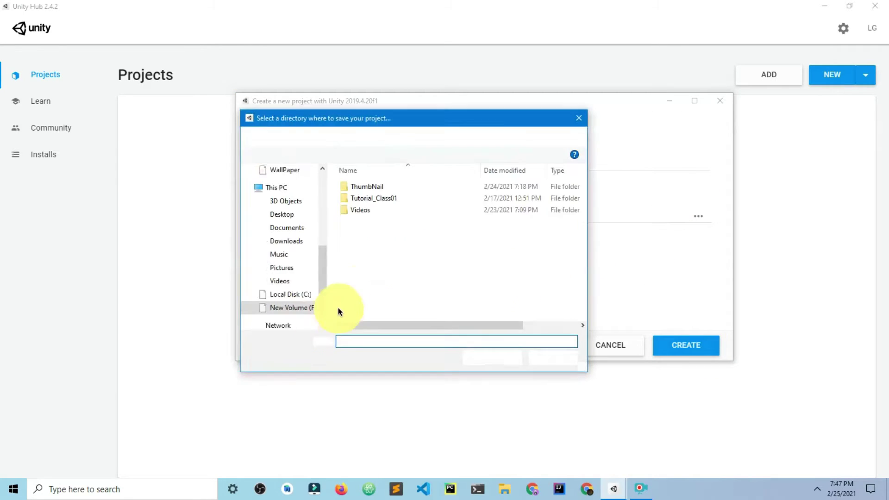
{"action": "left_click", "coordinate": [287, 308]}
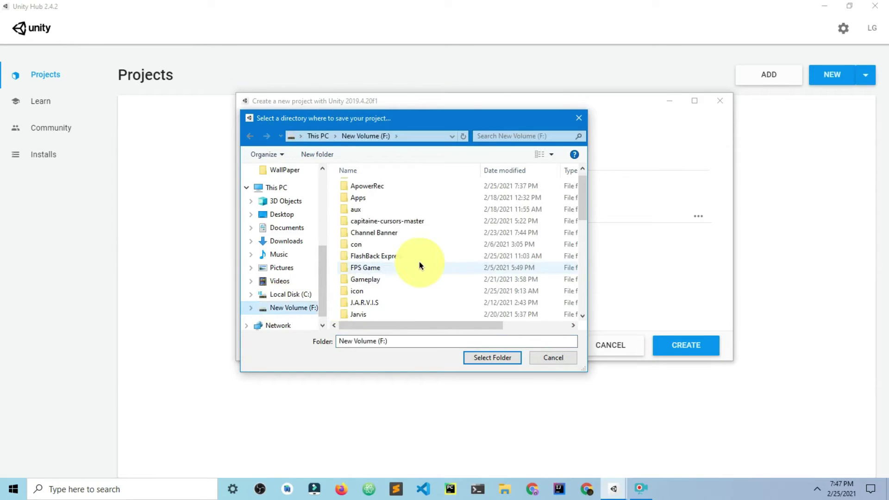
{"action": "scroll", "coordinate": [420, 265], "scroll_direction": "down", "scroll_amount": 5}
{"action": "left_click", "coordinate": [419, 260]}
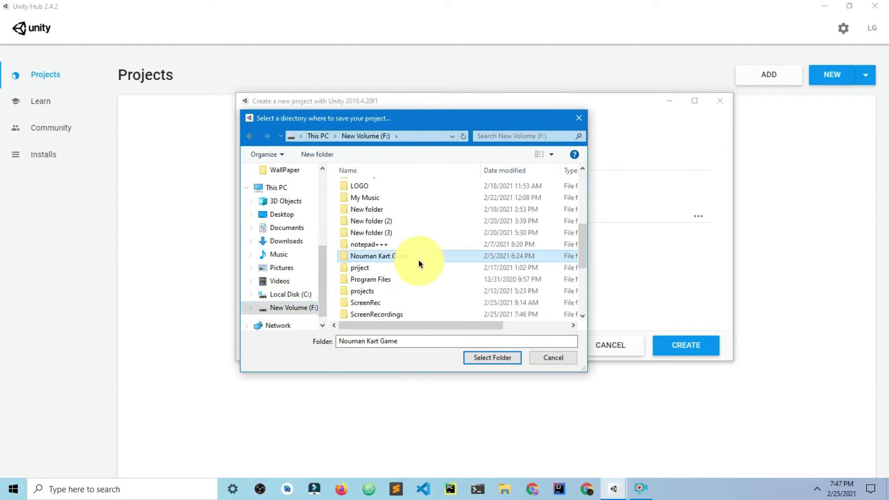
{"action": "scroll", "coordinate": [419, 264], "scroll_direction": "down", "scroll_amount": 3}
{"action": "left_click", "coordinate": [419, 264]}
{"action": "scroll", "coordinate": [419, 264], "scroll_direction": "down", "scroll_amount": 1}
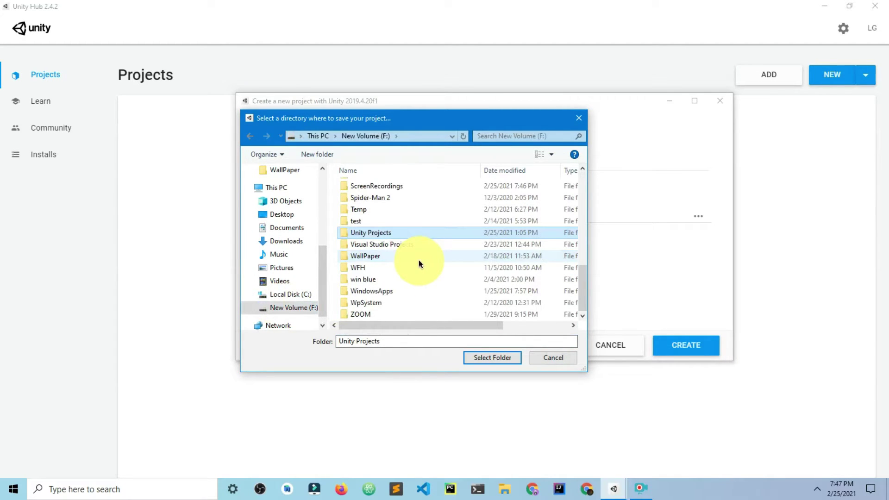
{"action": "key", "text": "Return"}
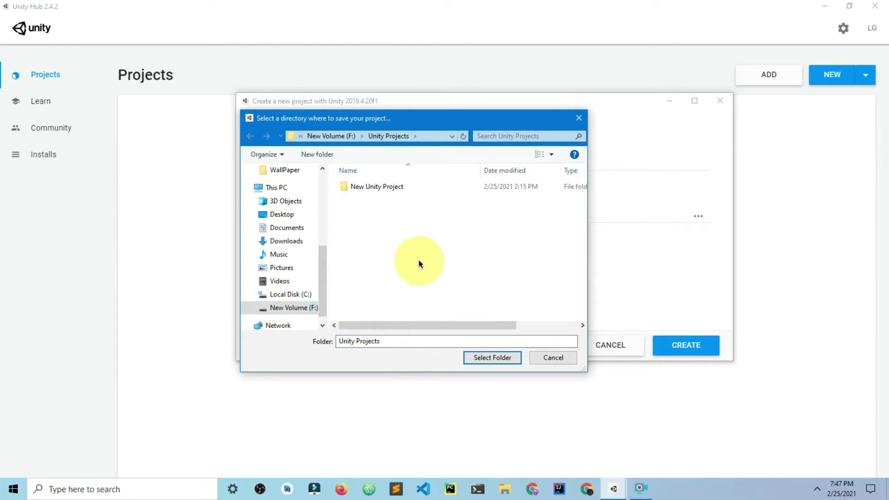
Step: Confirm F:\Unity Projects as the location and create the Test Game project
{"action": "right_click", "coordinate": [415, 200]}
{"action": "mouse_move", "coordinate": [395, 333]}
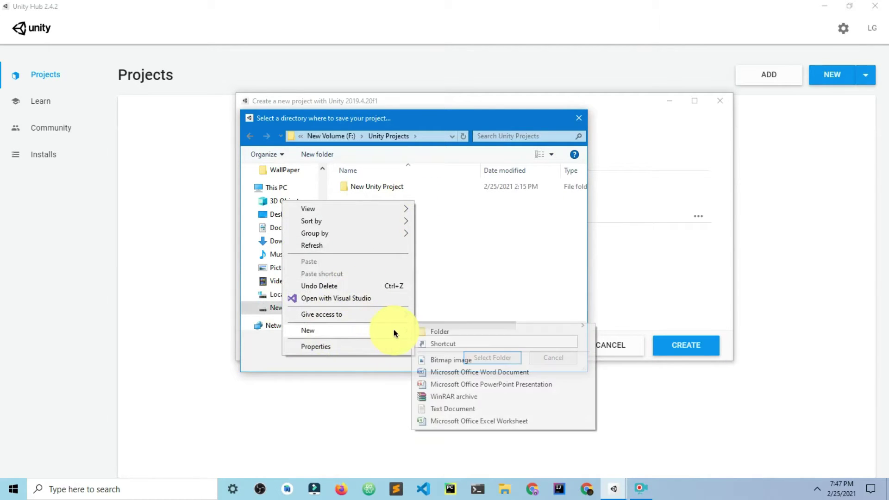
{"action": "left_click", "coordinate": [479, 264]}
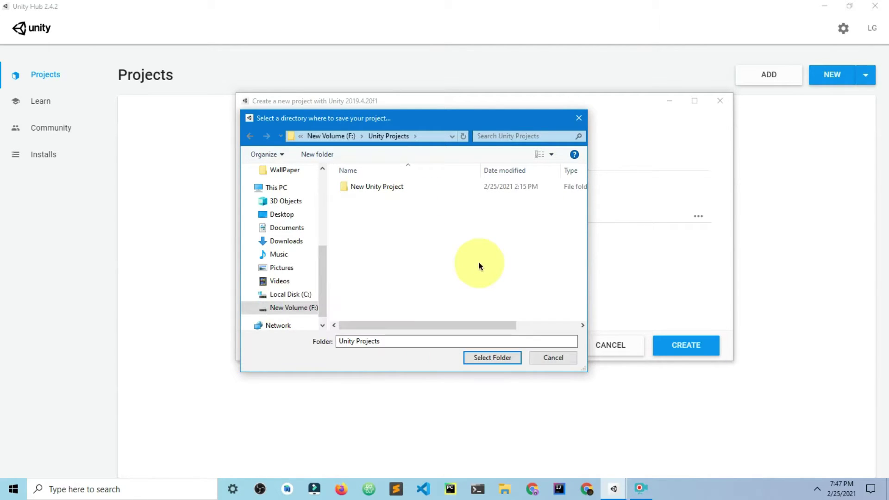
{"action": "left_click", "coordinate": [479, 363]}
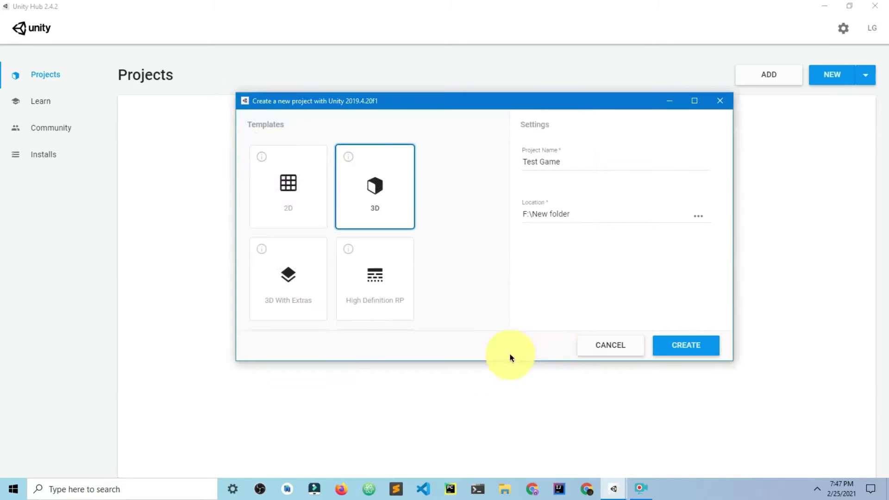
{"action": "left_click", "coordinate": [684, 352]}
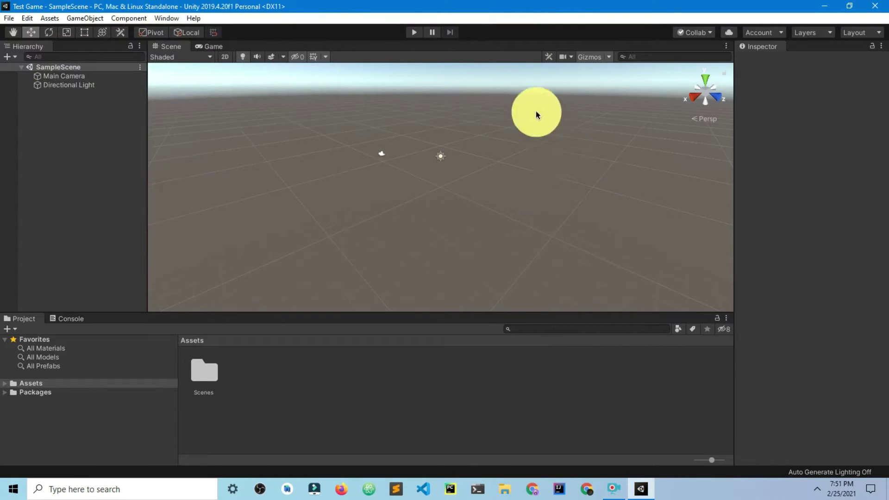
{"action": "left_click", "coordinate": [203, 46]}
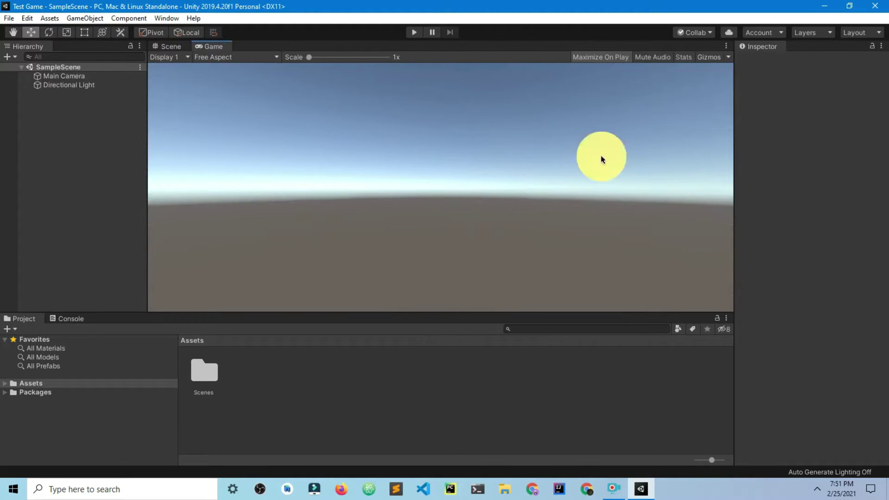
{"action": "left_click", "coordinate": [167, 46]}
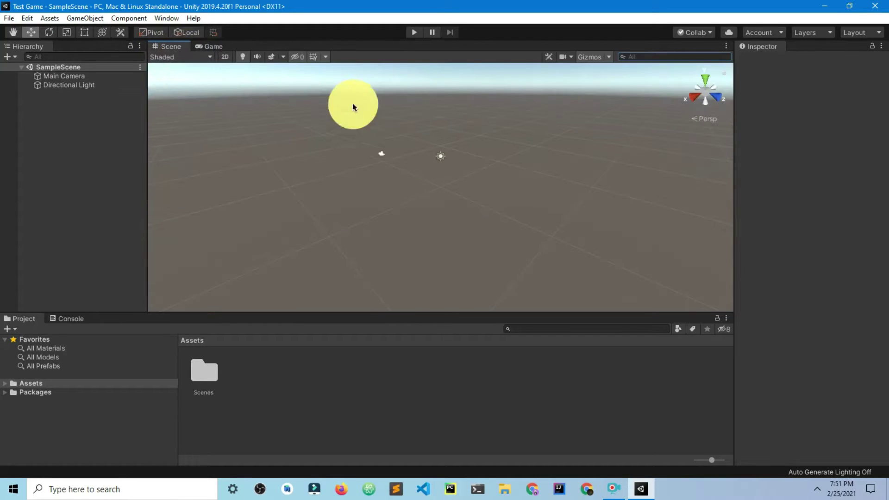
{"action": "scroll", "coordinate": [430, 147], "scroll_direction": "up", "scroll_amount": 3}
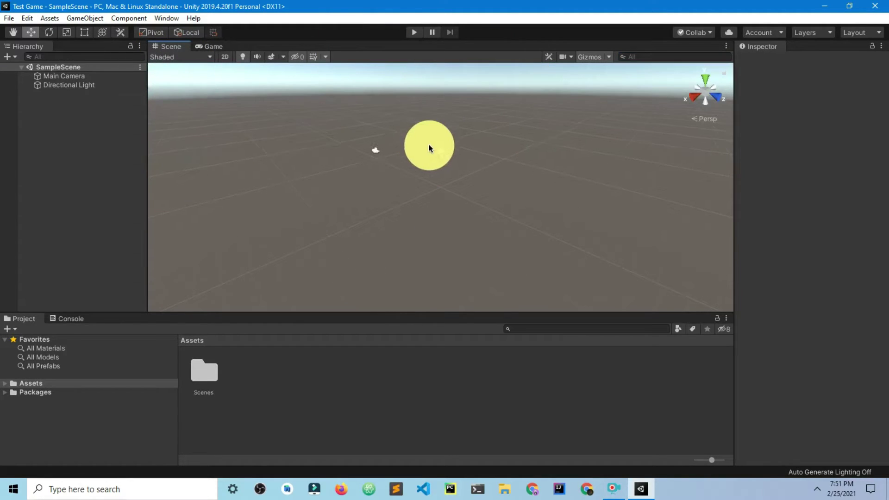
{"action": "left_click", "coordinate": [440, 126]}
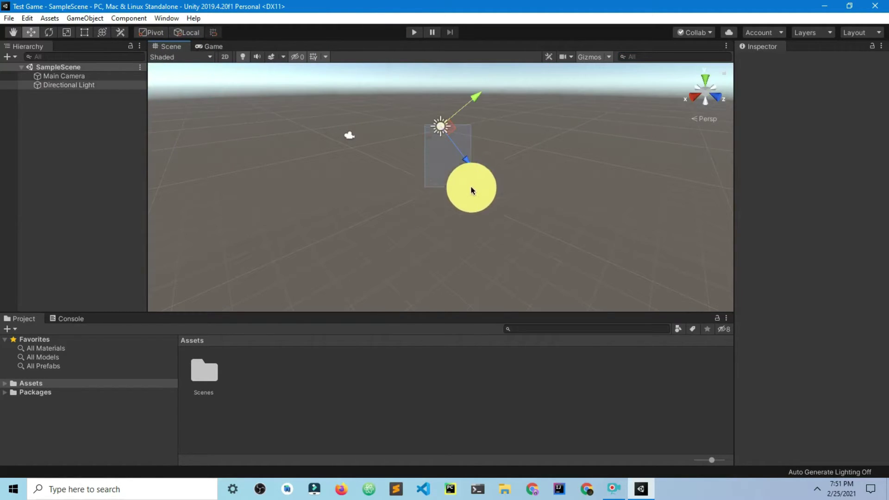
{"action": "left_click", "coordinate": [346, 140]}
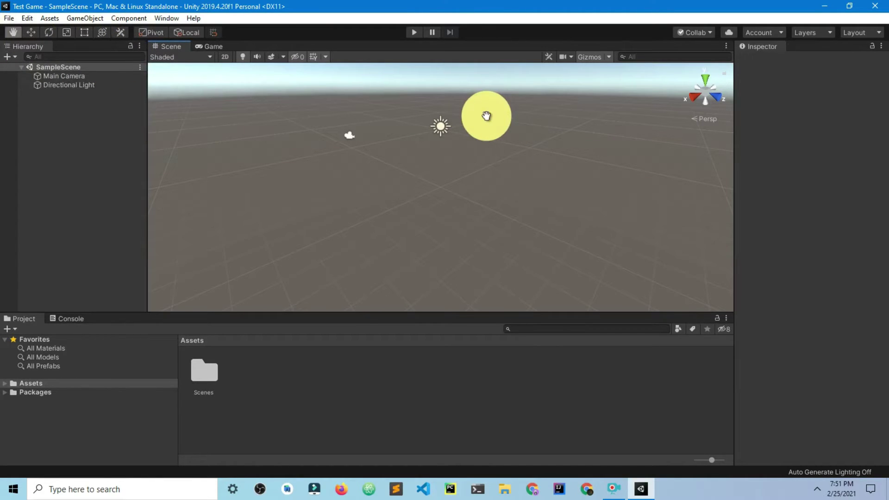
Step: Cycle through the Rotate, Scale, Rect and combined Transform tools with E, R, T, Y
{"action": "key", "text": "e"}
{"action": "key", "text": "r"}
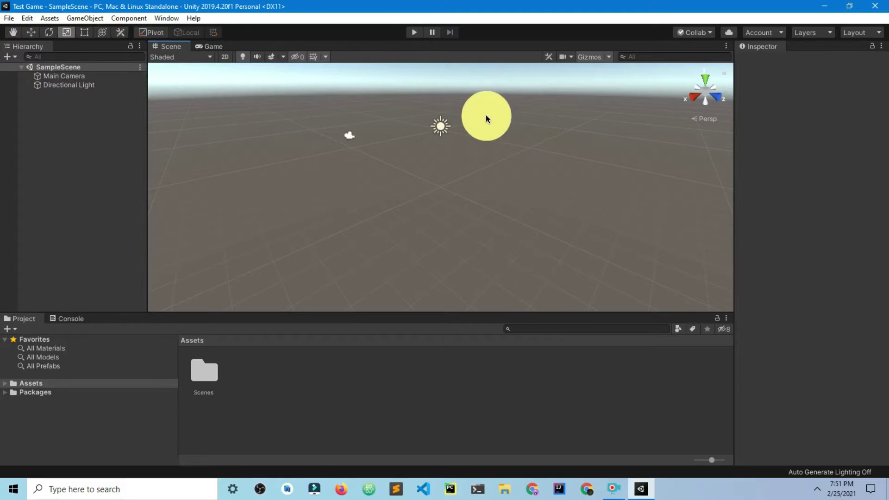
{"action": "key", "text": "t"}
{"action": "key", "text": "y"}
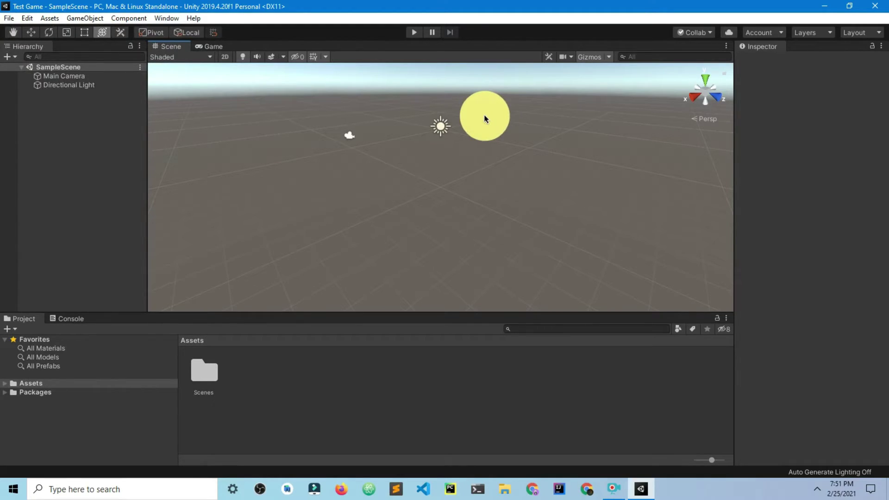
{"action": "key", "text": "e"}
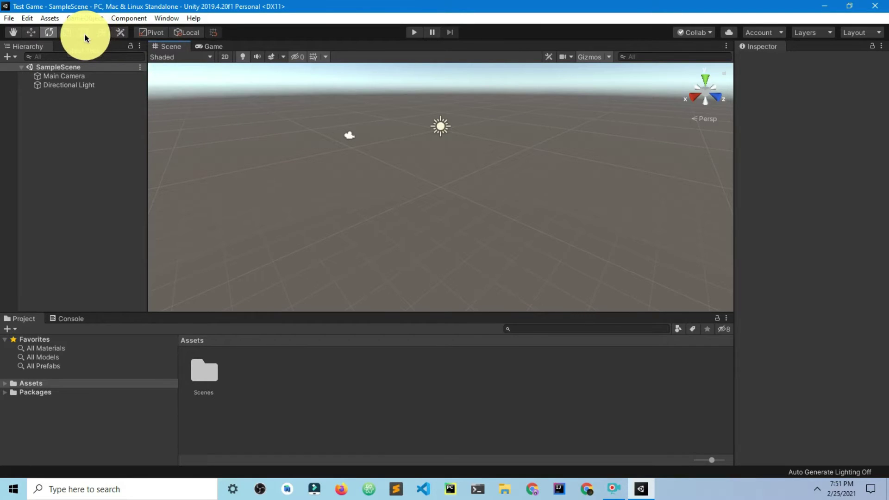
{"action": "key", "text": "e"}
{"action": "key", "text": "r"}
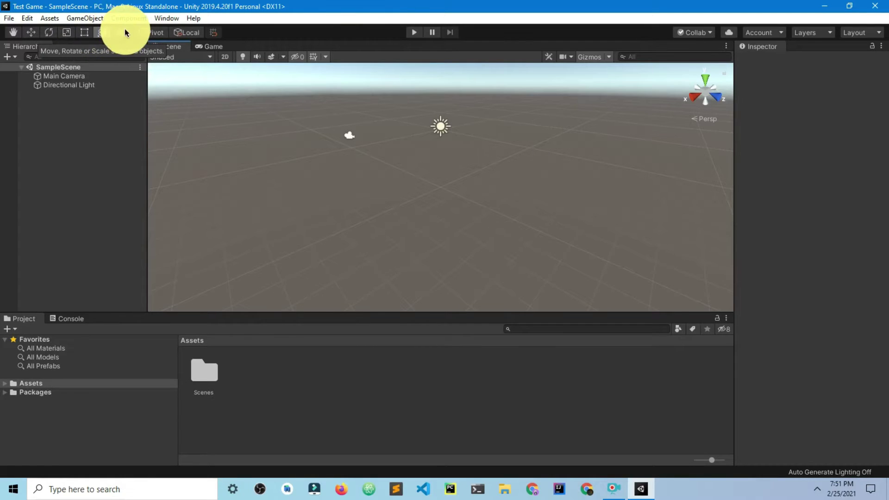
{"action": "left_click", "coordinate": [99, 35]}
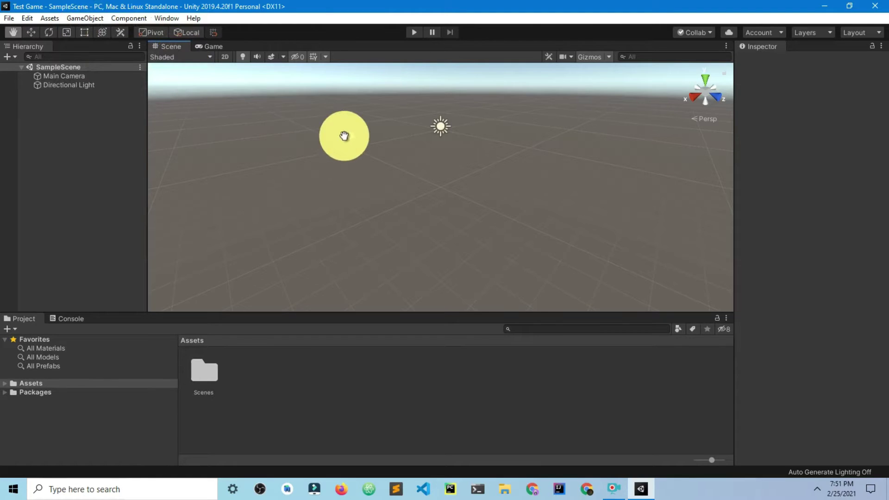
Step: Pan the Scene view, pick the Move tool, and select the Directional Light
{"action": "left_click_drag", "start_coordinate": [343, 135], "coordinate": [418, 171]}
{"action": "scroll", "coordinate": [414, 153], "scroll_direction": "up", "scroll_amount": 3}
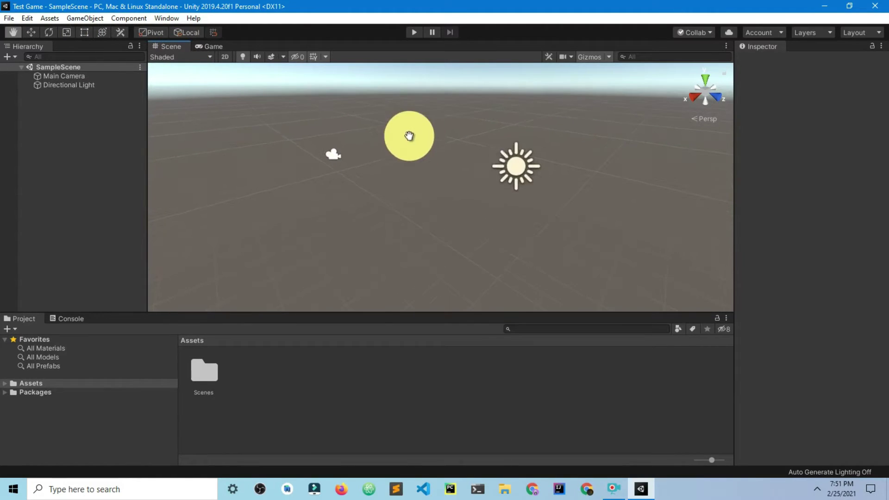
{"action": "left_click_drag", "start_coordinate": [487, 167], "coordinate": [458, 160]}
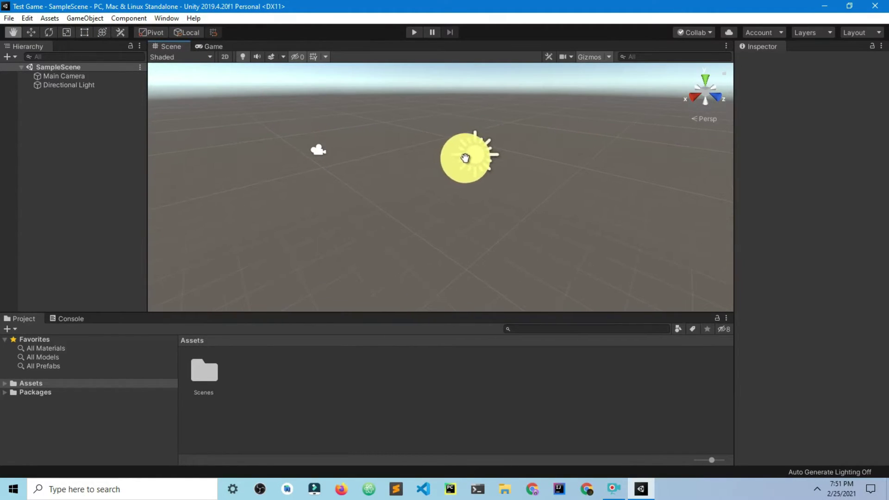
{"action": "left_click", "coordinate": [31, 32]}
{"action": "left_click", "coordinate": [494, 157]}
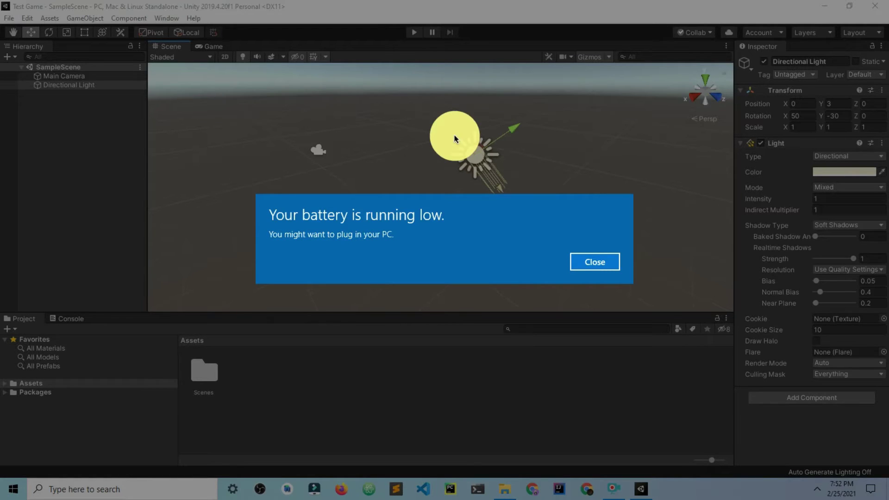
{"action": "key", "text": "Return"}
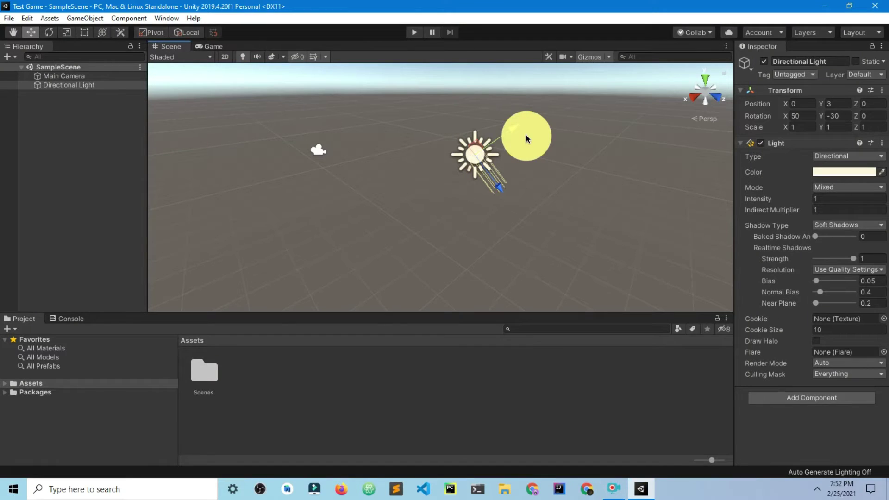
Step: Drag the Main Camera forward along Z to about -9.33, then deselect it
{"action": "left_click", "coordinate": [60, 76]}
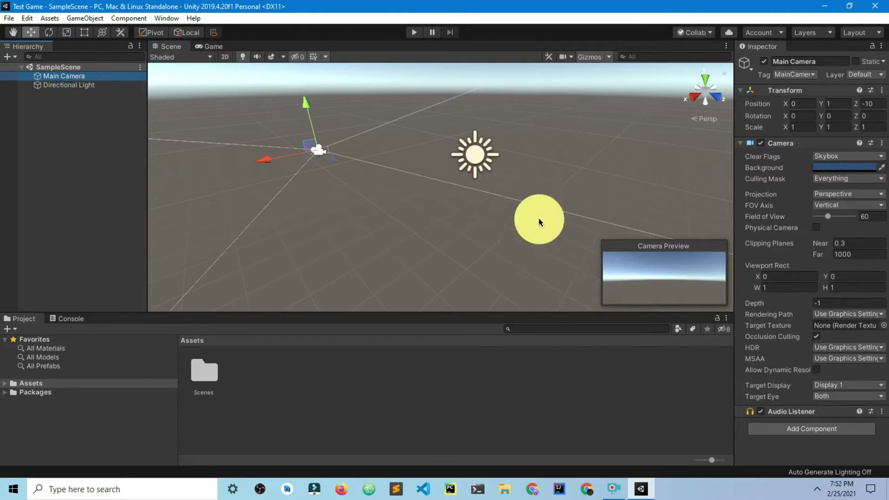
{"action": "mouse_move", "coordinate": [338, 162]}
{"action": "left_mouse_down"}
{"action": "mouse_move", "coordinate": [422, 213]}
{"action": "mouse_move", "coordinate": [334, 174]}
{"action": "left_mouse_up"}
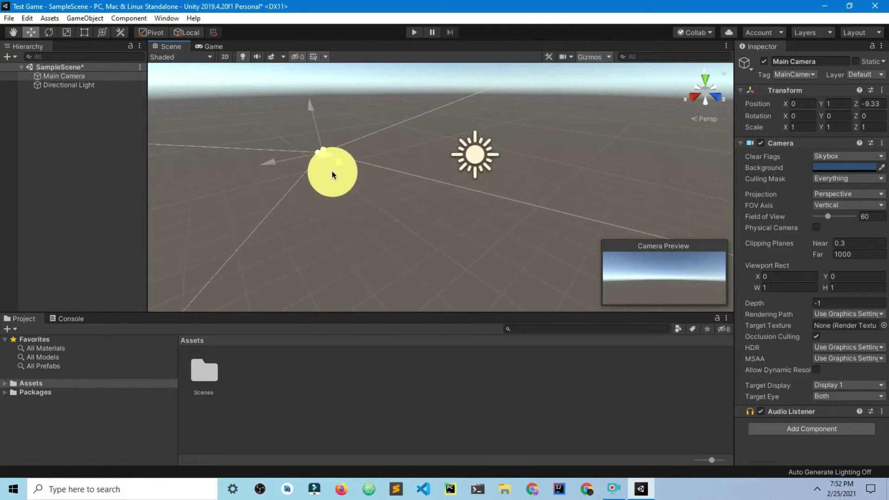
{"action": "left_click", "coordinate": [91, 169]}
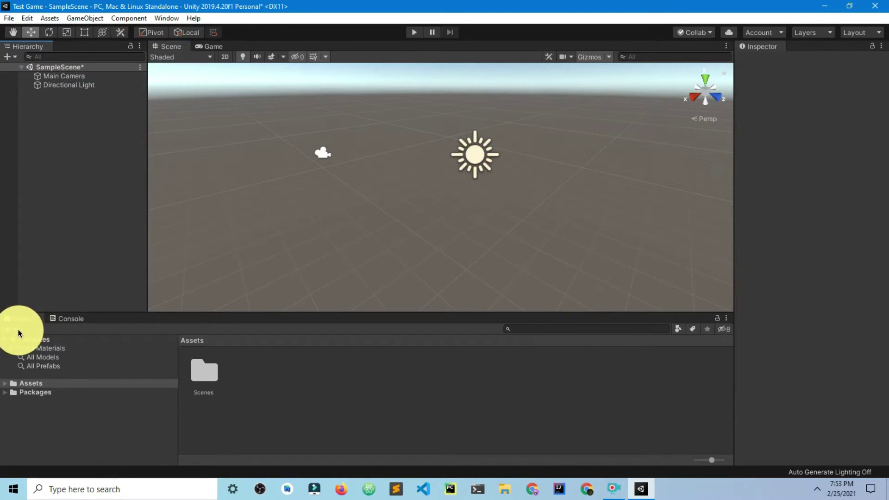
Step: Browse Assets > Scenes and glance at the Console before returning to the Project view
{"action": "double_click", "coordinate": [207, 369]}
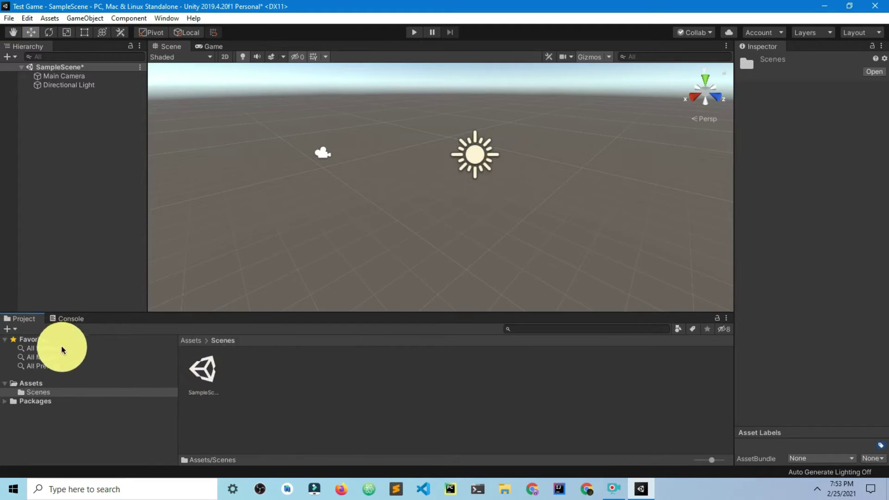
{"action": "left_click", "coordinate": [23, 384]}
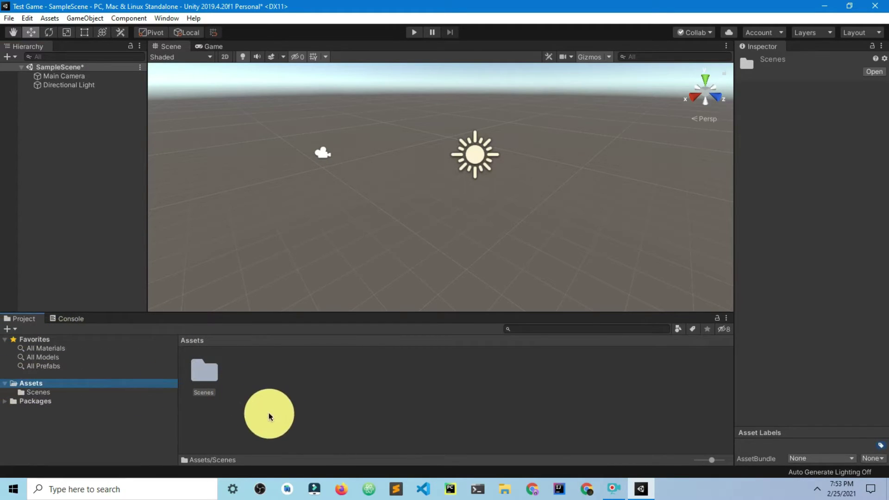
{"action": "left_click", "coordinate": [302, 407]}
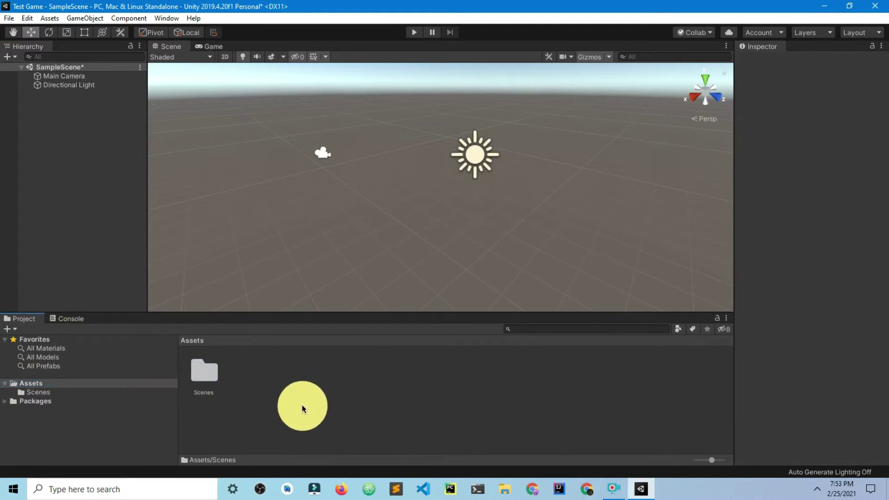
{"action": "left_click", "coordinate": [4, 385]}
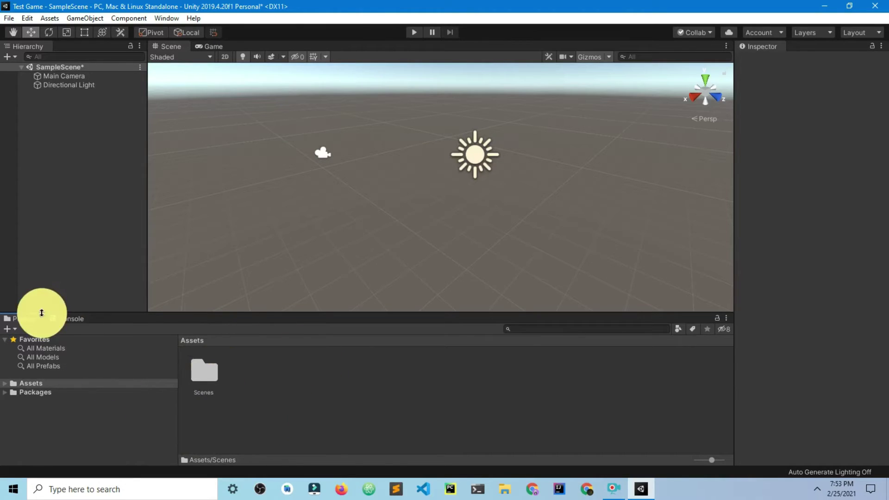
{"action": "left_click", "coordinate": [68, 318]}
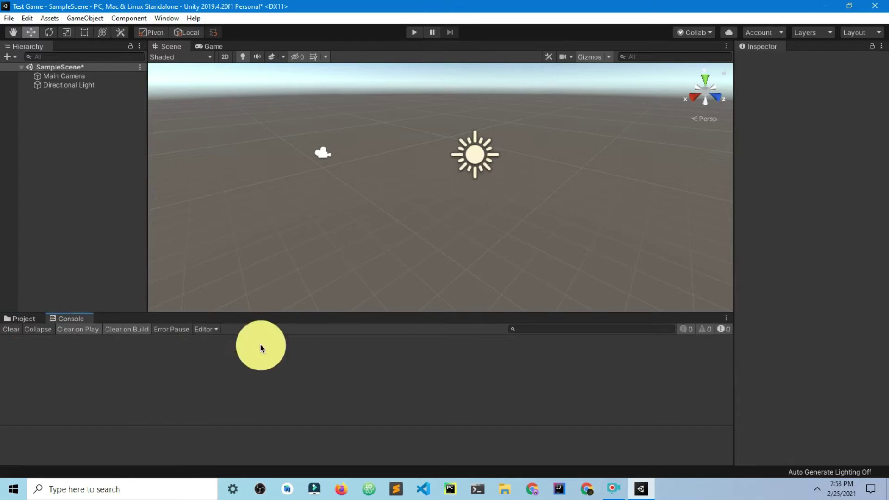
{"action": "left_click", "coordinate": [21, 319]}
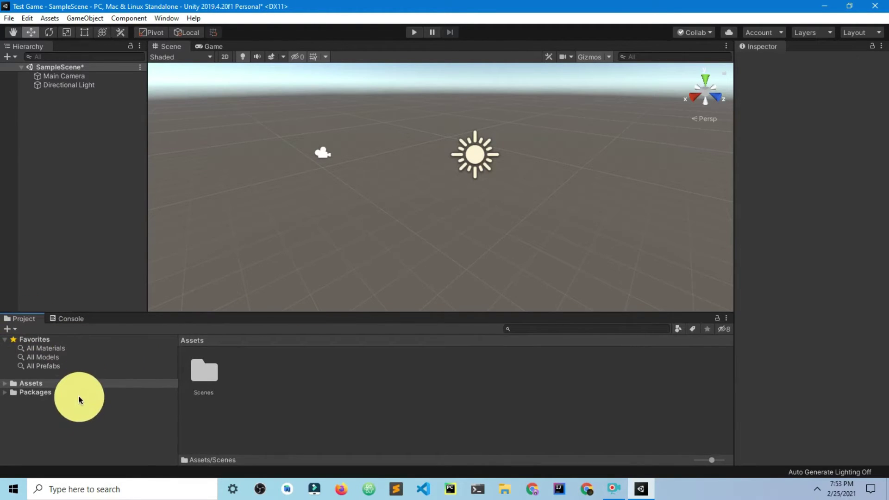
Step: View the Packages folder, return to Assets, and collapse SampleScene in the Hierarchy
{"action": "left_click", "coordinate": [36, 394]}
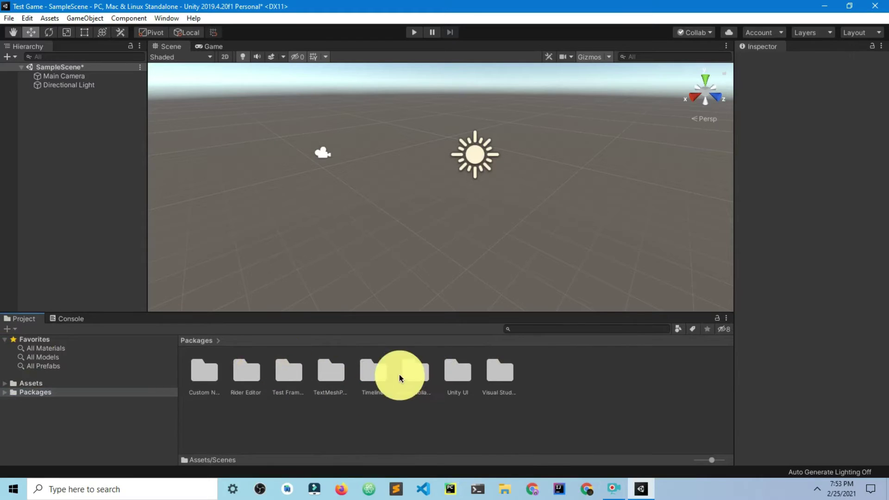
{"action": "left_click", "coordinate": [654, 389]}
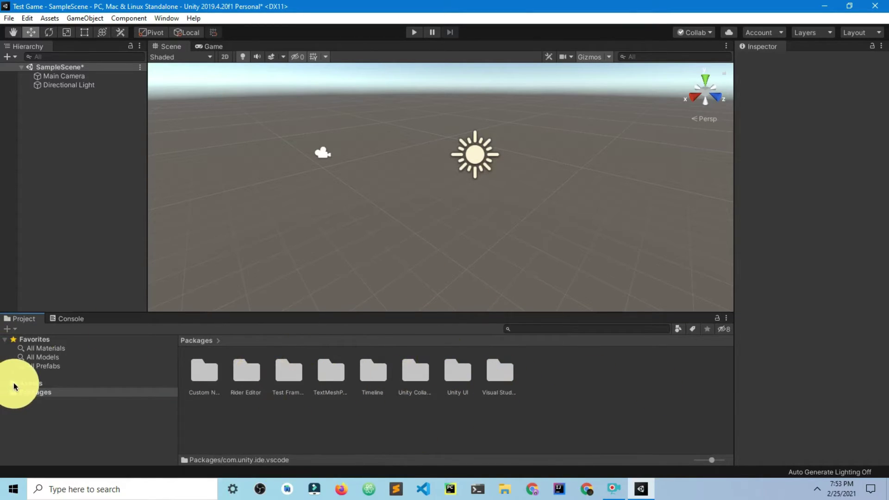
{"action": "left_click", "coordinate": [14, 384]}
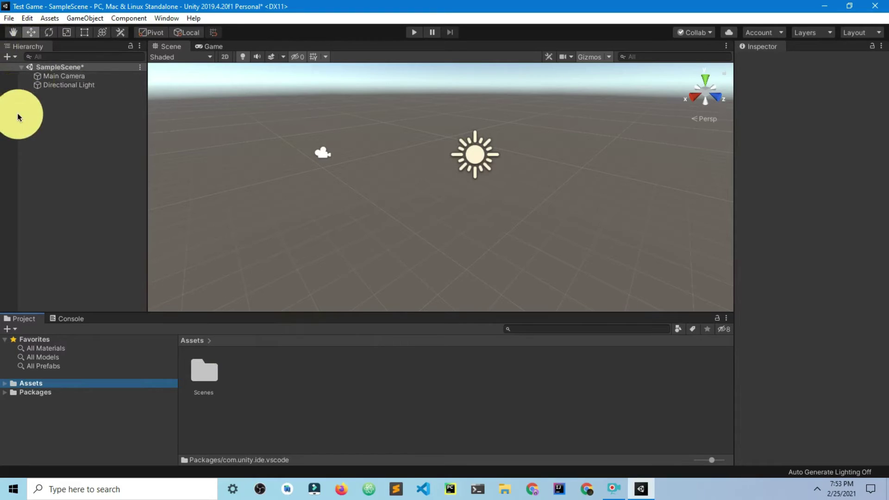
{"action": "left_click", "coordinate": [21, 68]}
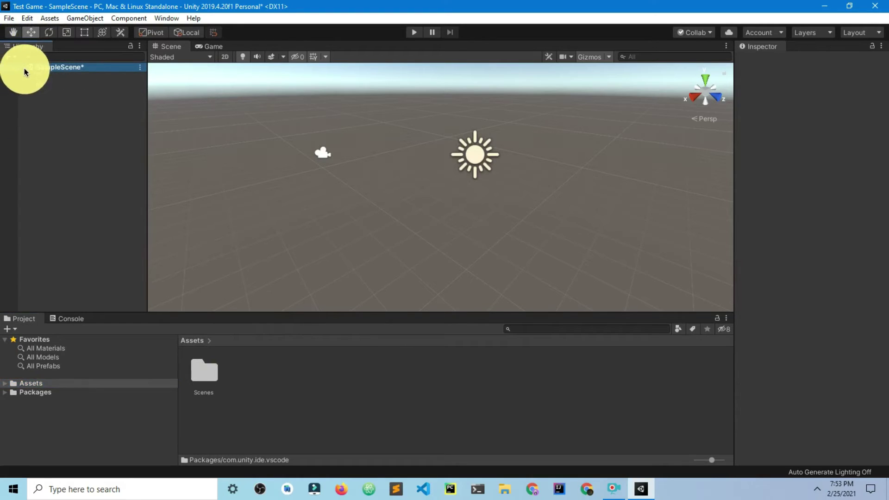
{"action": "left_click", "coordinate": [44, 68]}
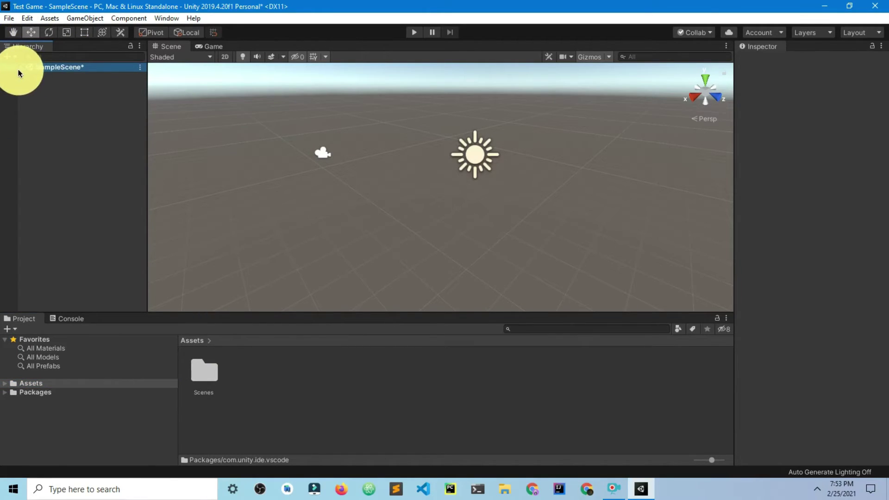
Step: Bring up the Hierarchy's create menu and close it without adding any object
{"action": "right_click", "coordinate": [35, 99]}
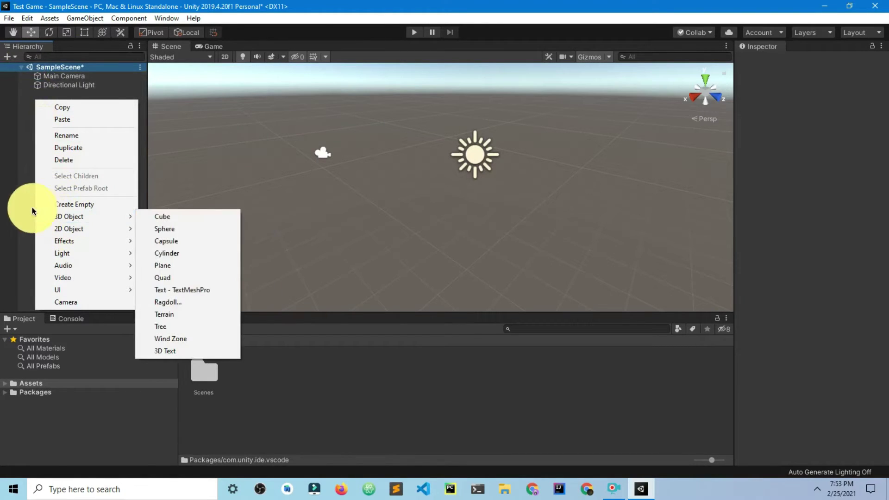
{"action": "left_click", "coordinate": [25, 165]}
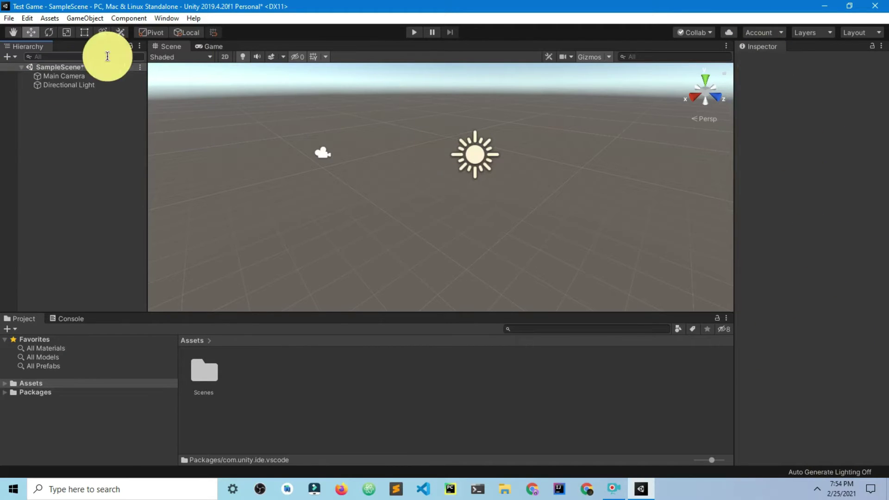
Step: Set the Main Camera's Y and Z position to 0 so it reads 0, 0, 0
{"action": "left_click", "coordinate": [62, 76]}
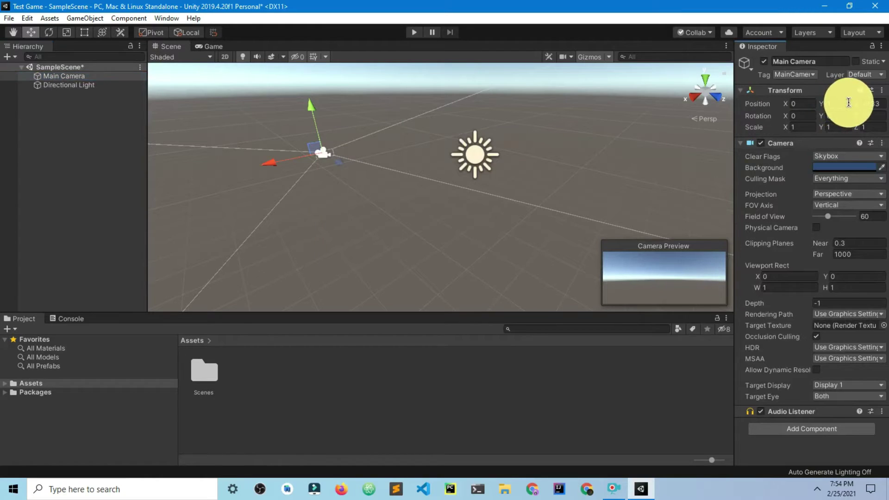
{"action": "type", "text": "0"}
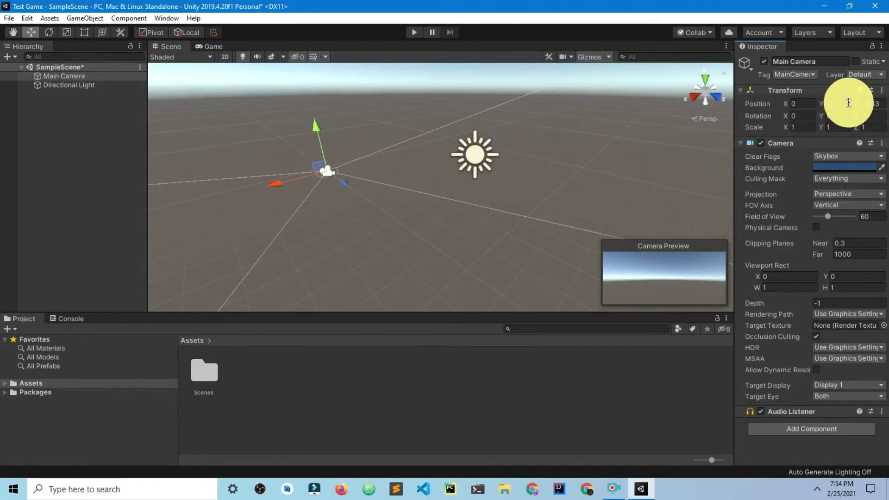
{"action": "type", "text": "1"}
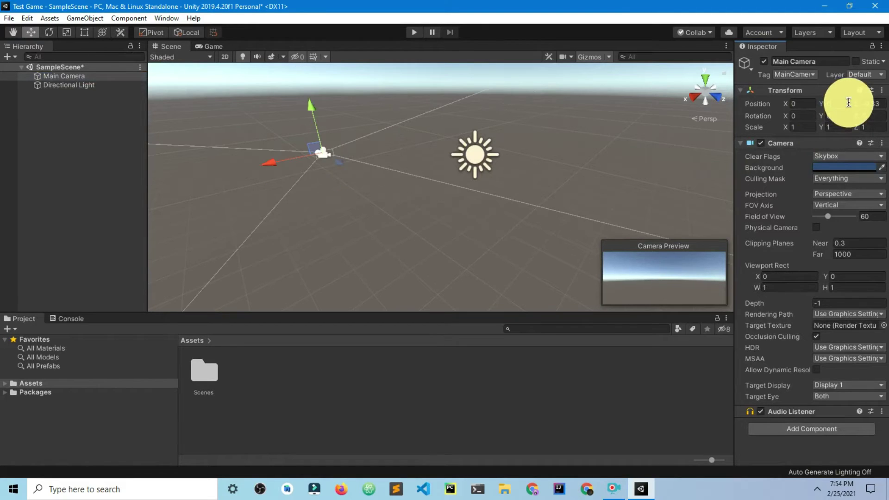
{"action": "key", "text": "BackSpace"}
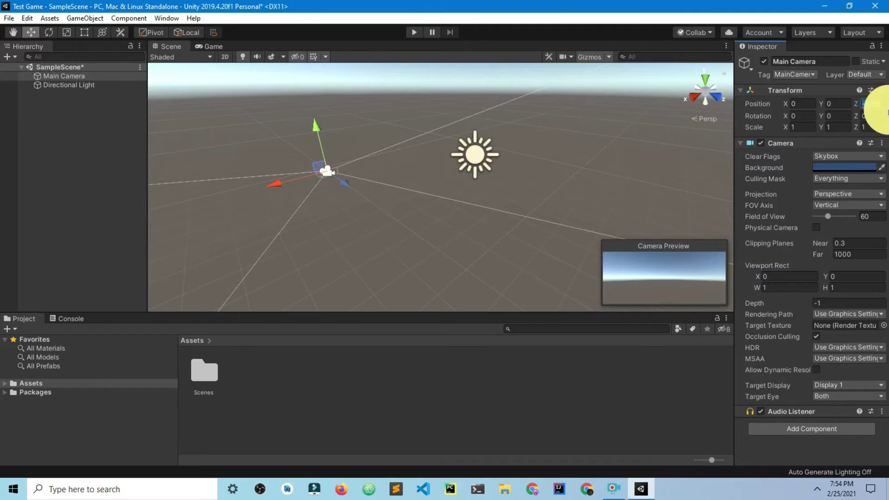
{"action": "key", "text": "BackSpace"}
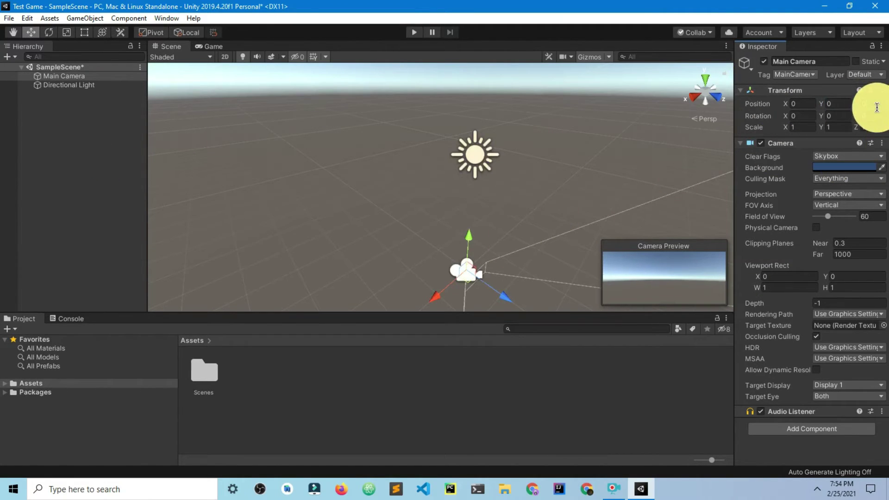
{"action": "left_click", "coordinate": [475, 156]}
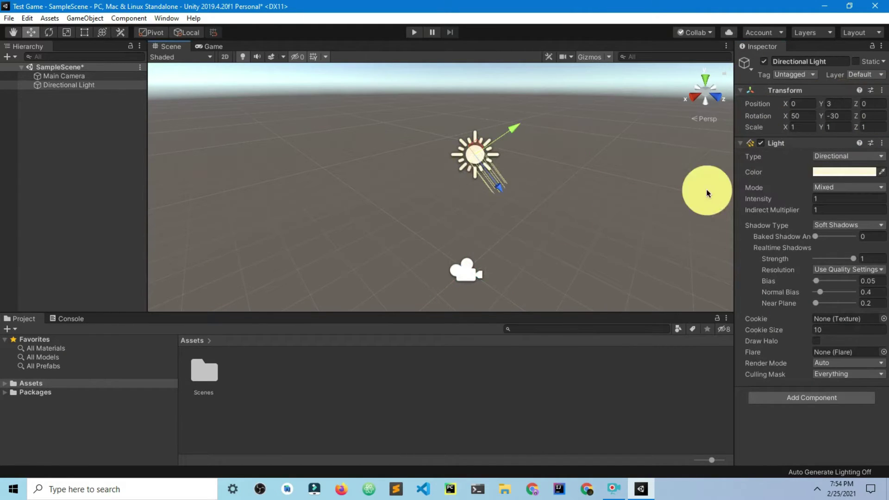
{"action": "left_click", "coordinate": [56, 177]}
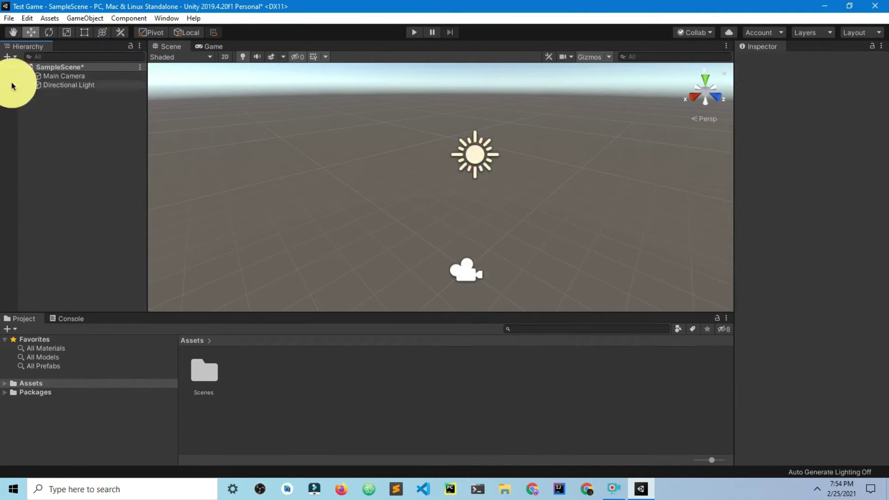
Step: Create a Cube from the Hierarchy's 3D Object menu and orbit the view around it
{"action": "right_click", "coordinate": [81, 112]}
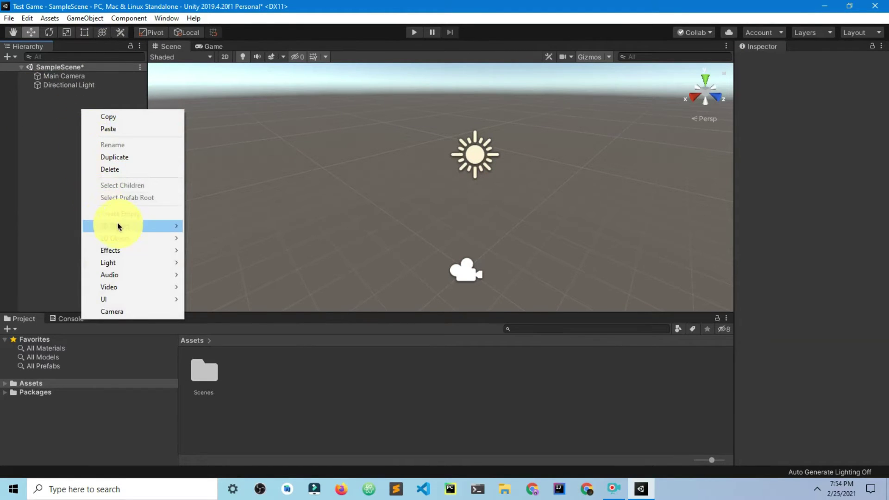
{"action": "mouse_move", "coordinate": [139, 231]}
{"action": "left_click", "coordinate": [192, 229]}
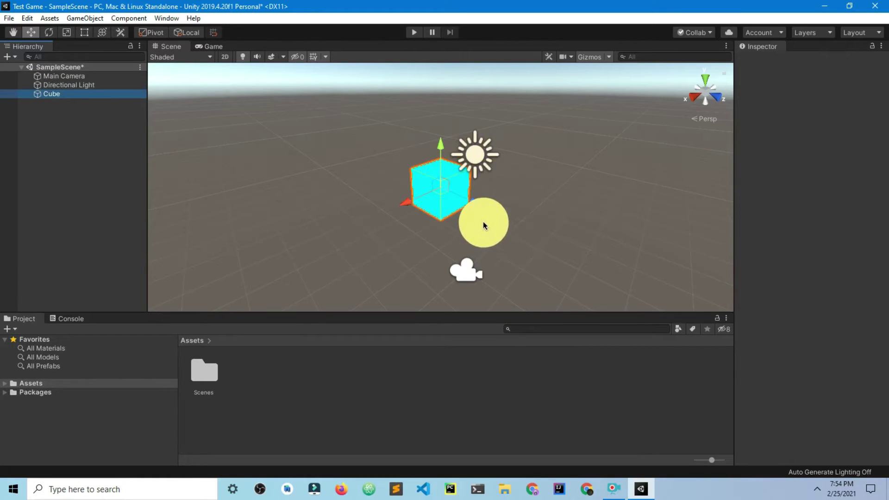
{"action": "mouse_move", "coordinate": [461, 197]}
{"action": "left_mouse_down", "text": "alt"}
{"action": "mouse_move", "coordinate": [426, 193]}
{"action": "mouse_move", "coordinate": [448, 185]}
{"action": "mouse_move", "coordinate": [482, 207]}
{"action": "mouse_move", "coordinate": [423, 201]}
{"action": "mouse_move", "coordinate": [457, 206]}
{"action": "mouse_move", "coordinate": [449, 193]}
{"action": "left_mouse_up", "text": "alt"}
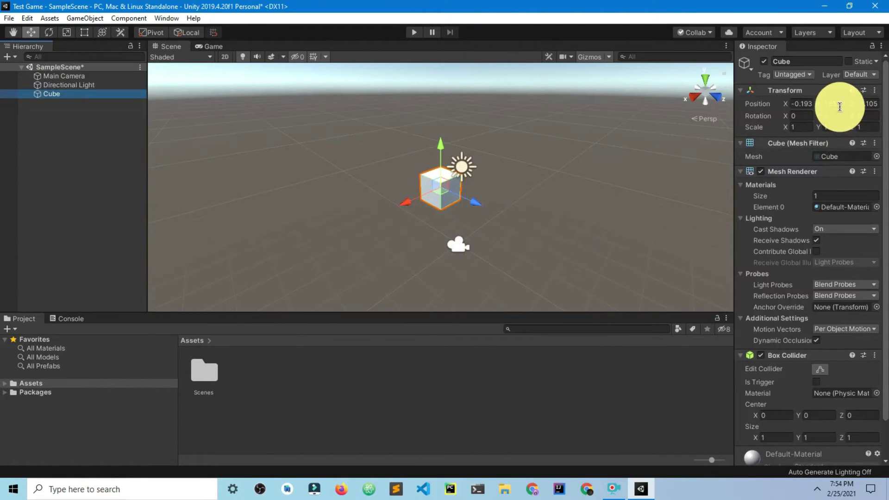
Step: Adjust the Main Camera's Y position and preview what it sees in the Game view
{"action": "type", "text": "0"}
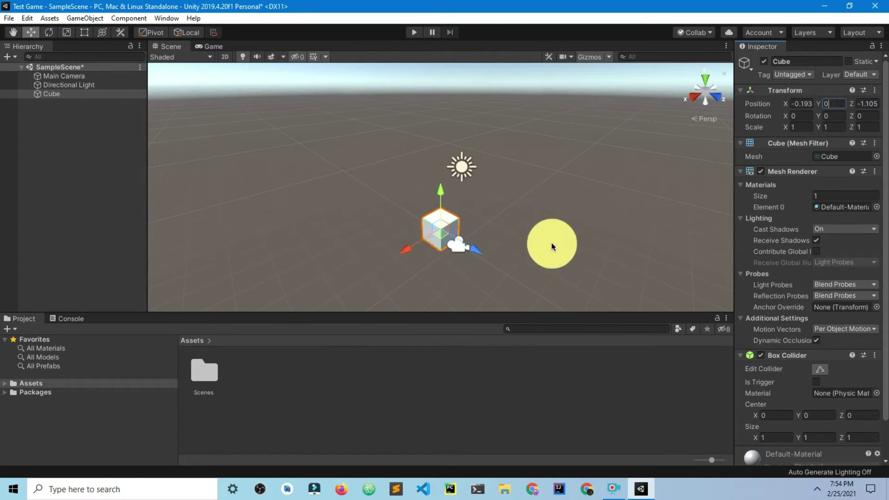
{"action": "left_click", "coordinate": [450, 247]}
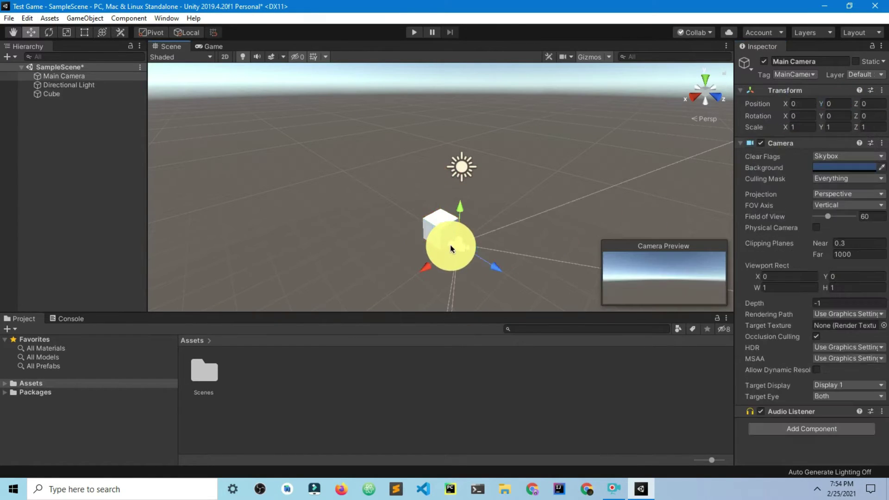
{"action": "left_click", "coordinate": [845, 107]}
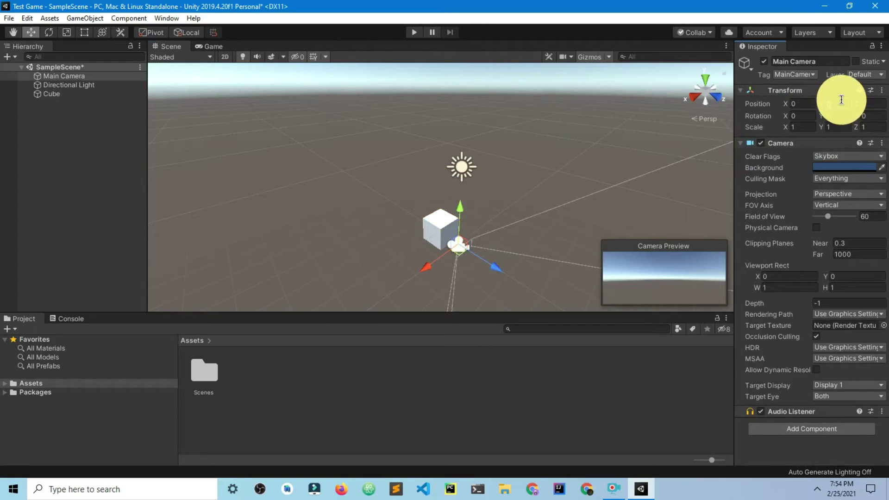
{"action": "type", "text": "1"}
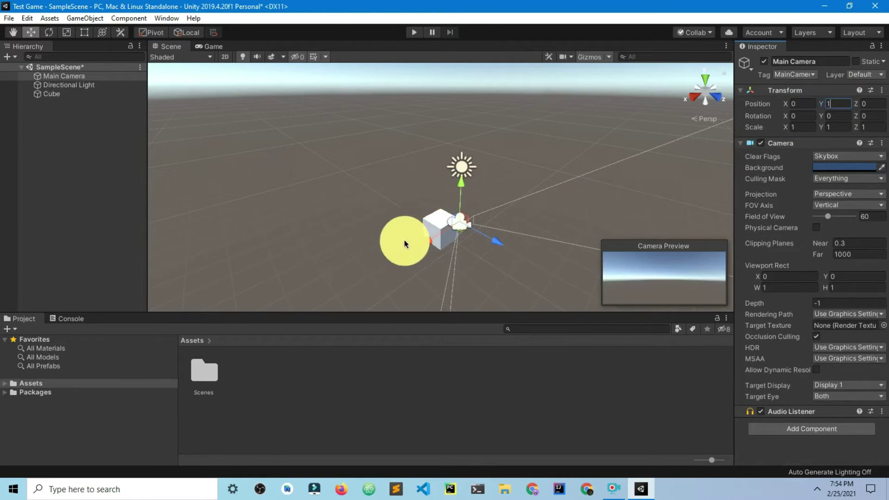
{"action": "left_click", "coordinate": [429, 223]}
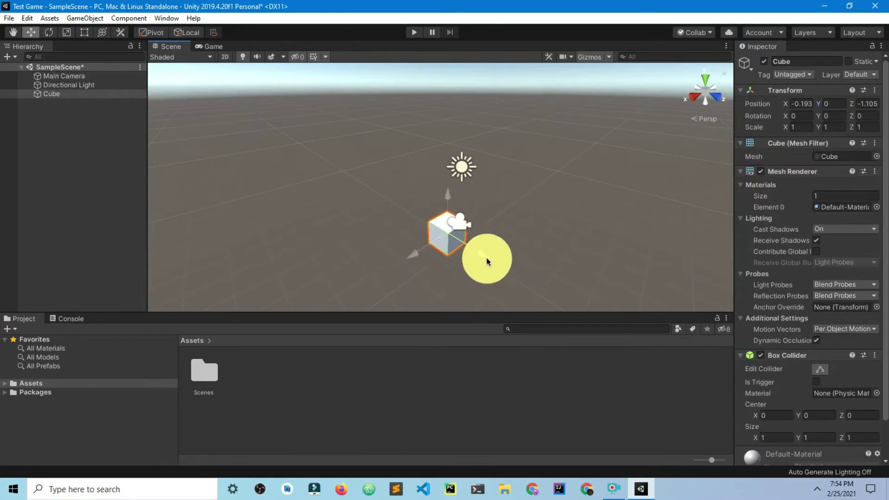
{"action": "left_click", "coordinate": [460, 221]}
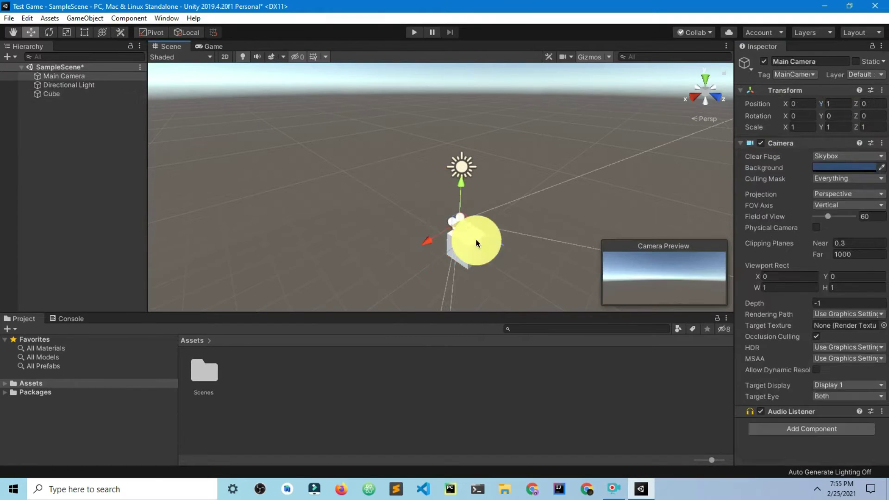
{"action": "left_click", "coordinate": [209, 47]}
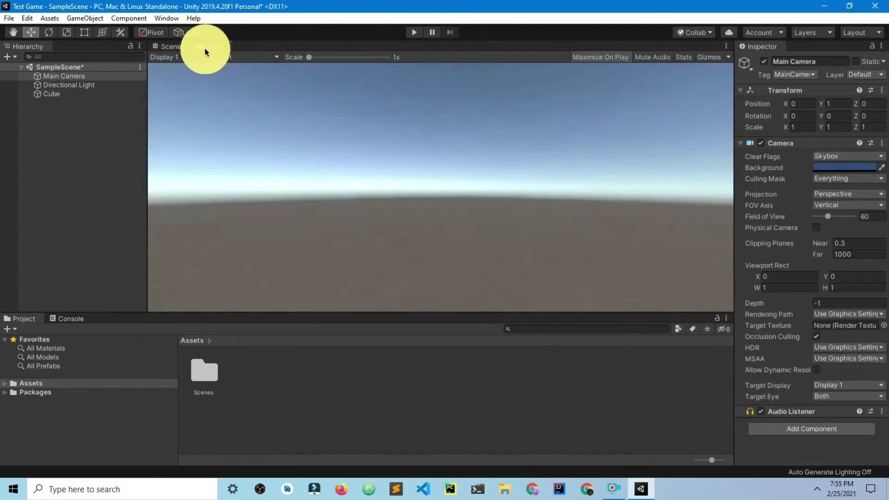
{"action": "left_click", "coordinate": [172, 48]}
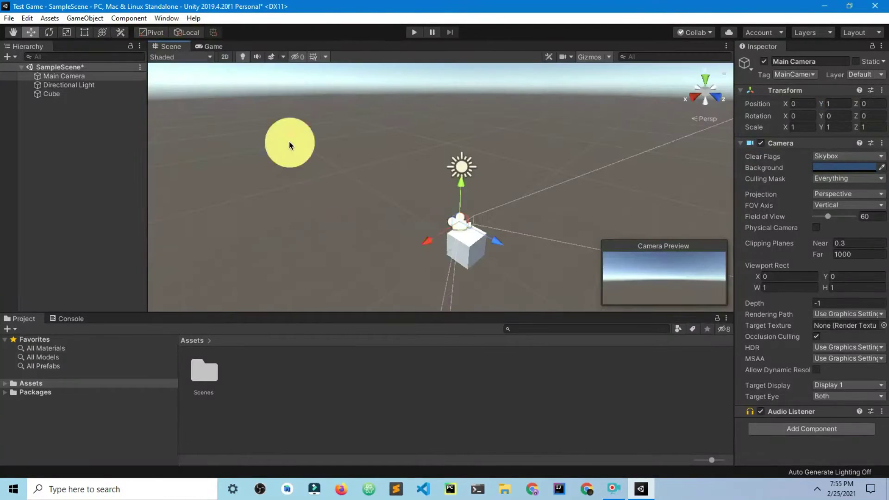
Step: Drag the cube in front of the camera to X -0.193, Z 1.57 and verify it in Game view
{"action": "left_click", "coordinate": [470, 249]}
{"action": "mouse_move", "coordinate": [490, 258]}
{"action": "left_mouse_down"}
{"action": "mouse_move", "coordinate": [520, 278]}
{"action": "mouse_move", "coordinate": [505, 262]}
{"action": "left_mouse_up"}
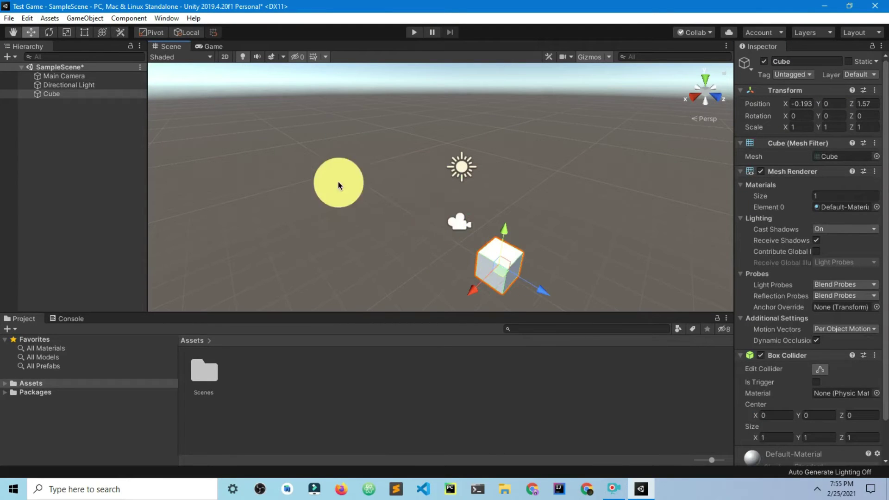
{"action": "left_click", "coordinate": [455, 229]}
{"action": "left_click", "coordinate": [458, 226]}
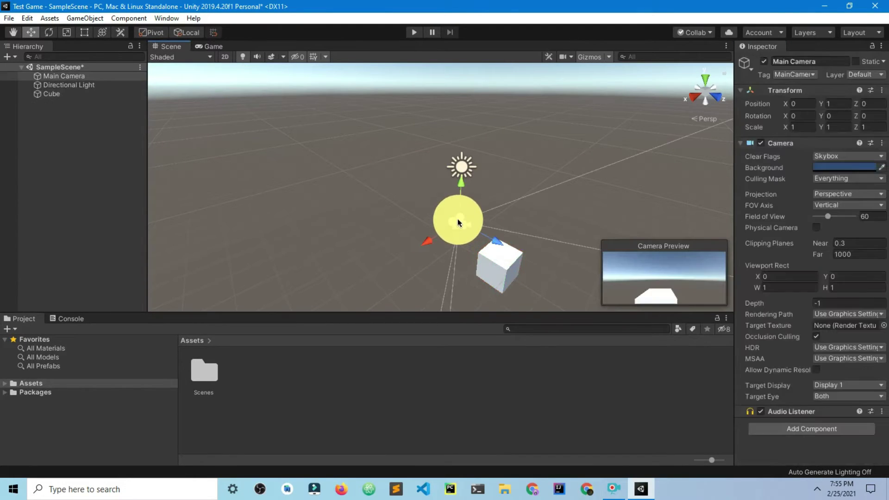
{"action": "left_click", "coordinate": [214, 46]}
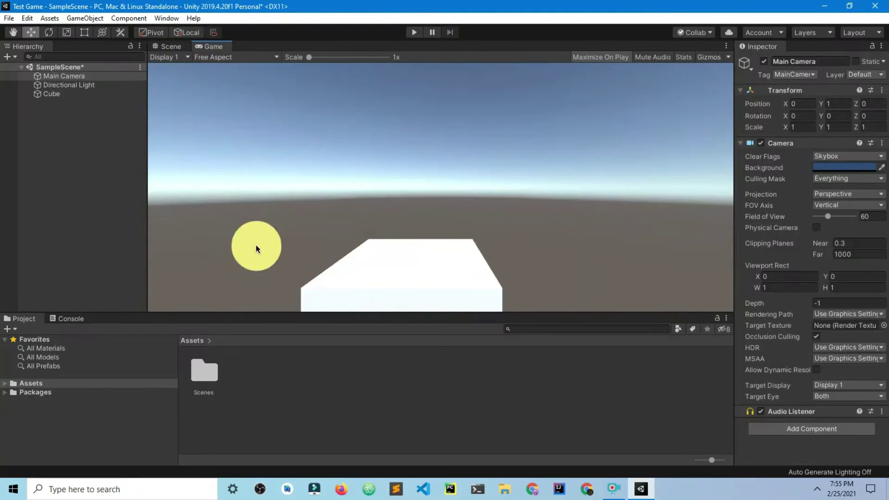
{"action": "left_click", "coordinate": [170, 47]}
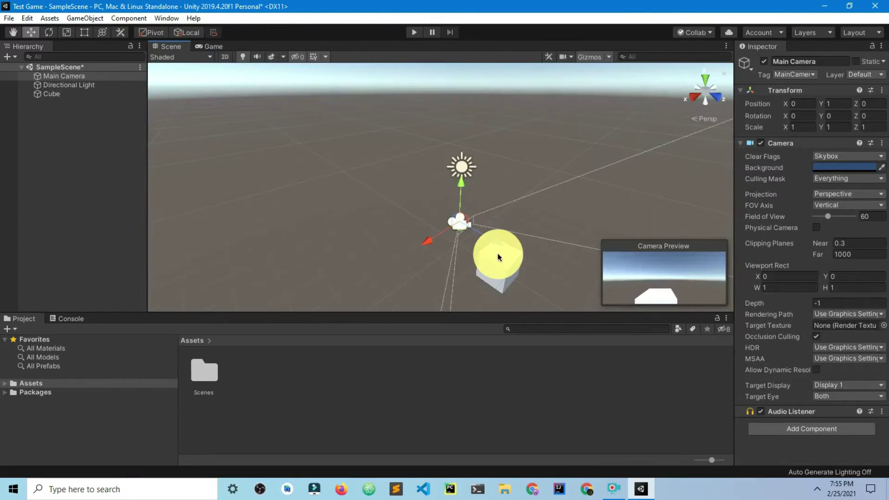
{"action": "left_click", "coordinate": [497, 258]}
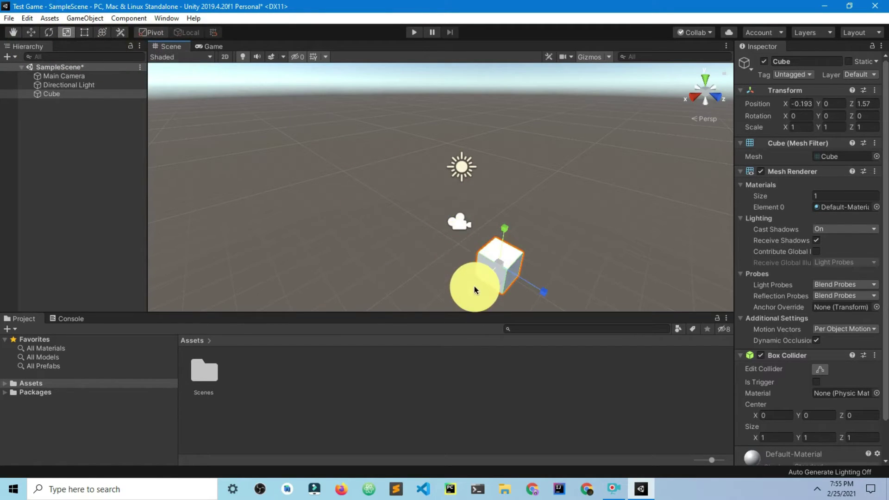
Step: Stretch the cube along X and Z with the scale handles into a wide flat slab
{"action": "left_click_drag", "start_coordinate": [473, 290], "coordinate": [879, 496]}
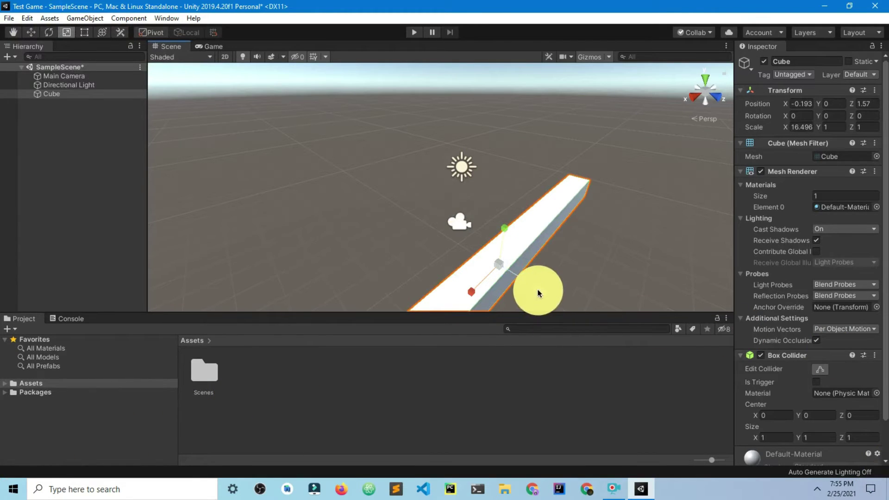
{"action": "left_click_drag", "start_coordinate": [542, 290], "coordinate": [602, 433]}
{"action": "left_click_drag", "start_coordinate": [472, 292], "coordinate": [408, 335]}
{"action": "left_click_drag", "start_coordinate": [546, 297], "coordinate": [438, 306]}
{"action": "left_click", "coordinate": [213, 46]}
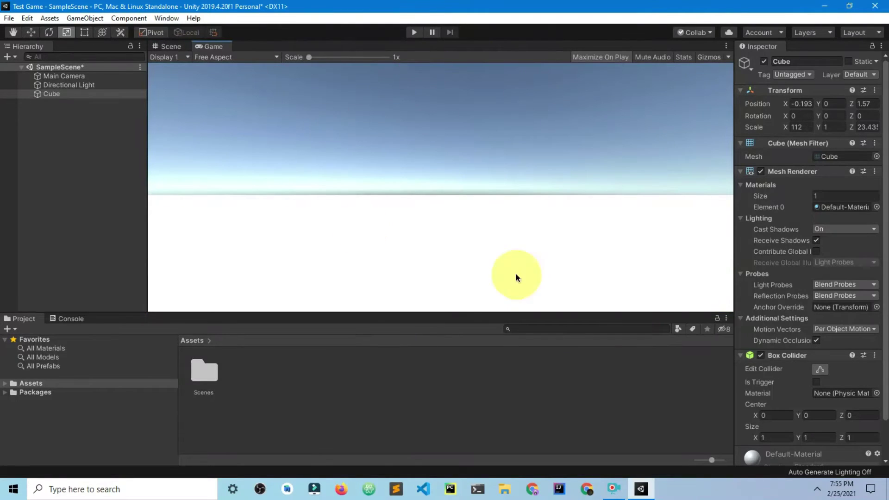
{"action": "left_click", "coordinate": [172, 47]}
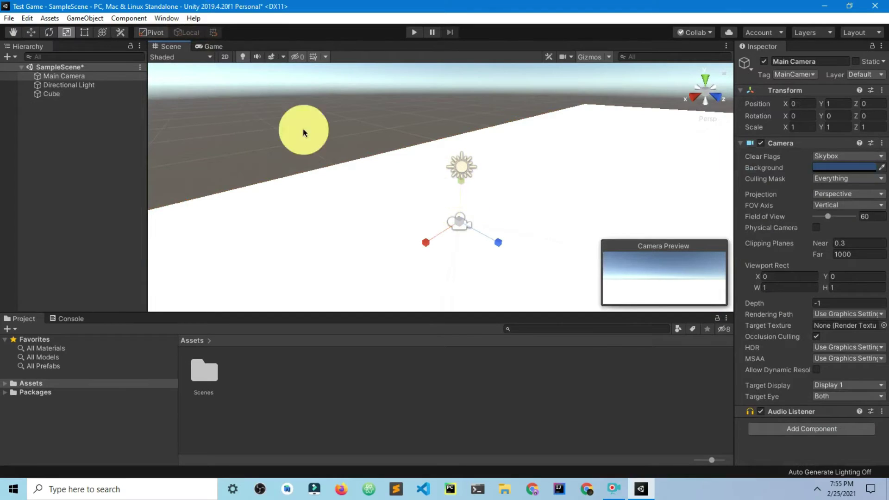
Step: Widen the ground plane further to about 973.44 by 234.70 and check it in Game view
{"action": "left_click", "coordinate": [33, 34]}
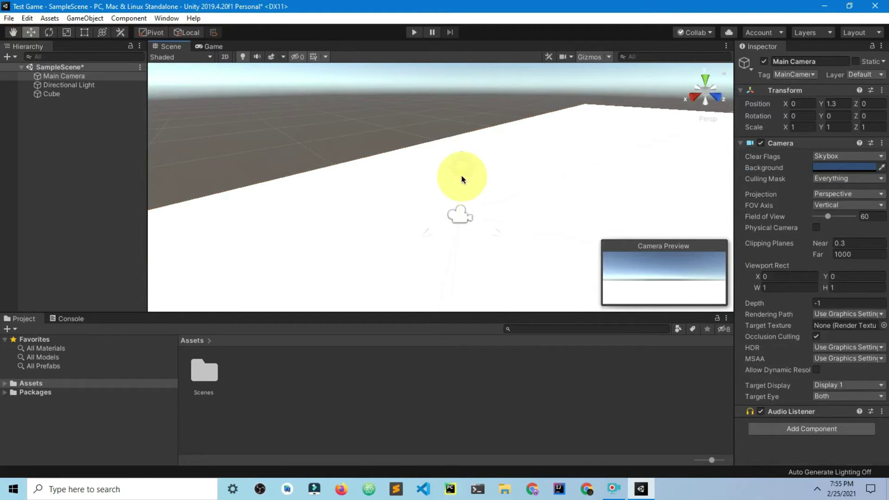
{"action": "left_click", "coordinate": [210, 46]}
{"action": "left_click", "coordinate": [169, 46]}
{"action": "left_click", "coordinate": [565, 205]}
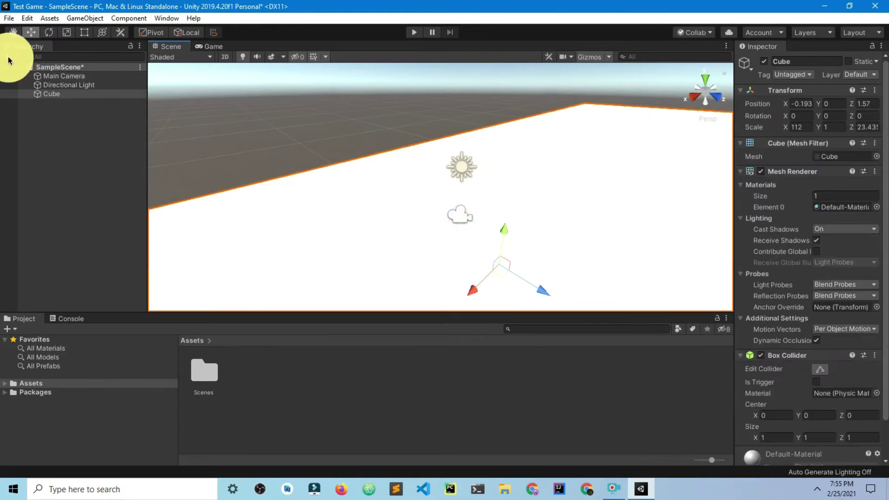
{"action": "left_click", "coordinate": [67, 32]}
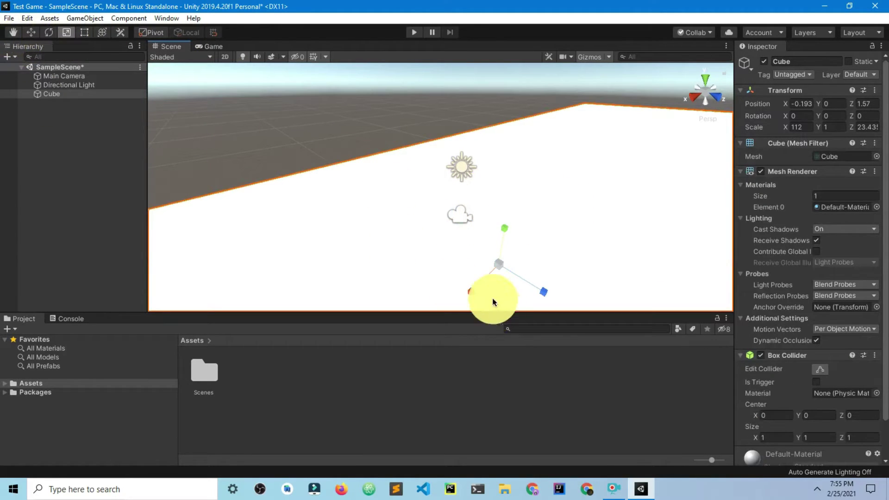
{"action": "left_click_drag", "start_coordinate": [471, 289], "coordinate": [293, 381]}
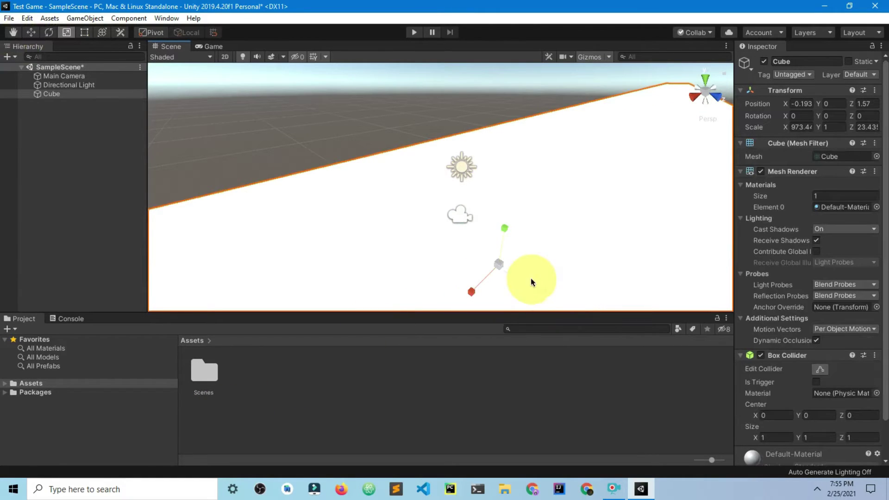
{"action": "left_click_drag", "start_coordinate": [531, 281], "coordinate": [810, 396]}
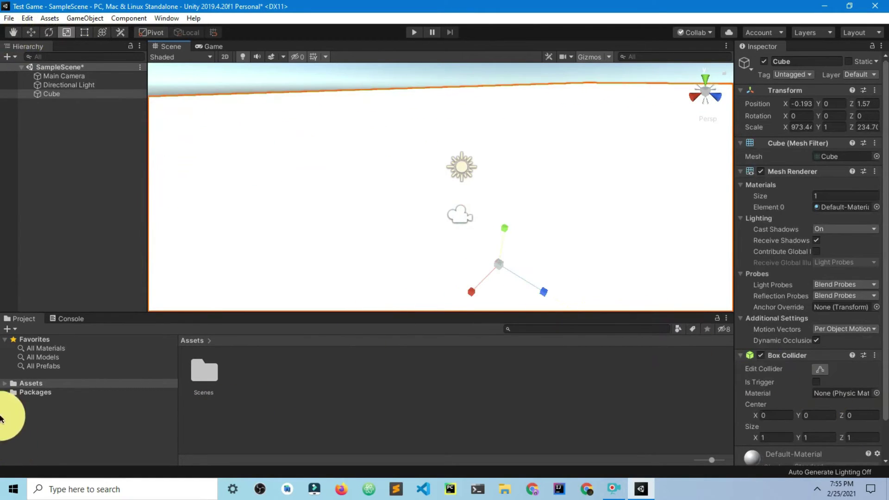
{"action": "left_click", "coordinate": [207, 47]}
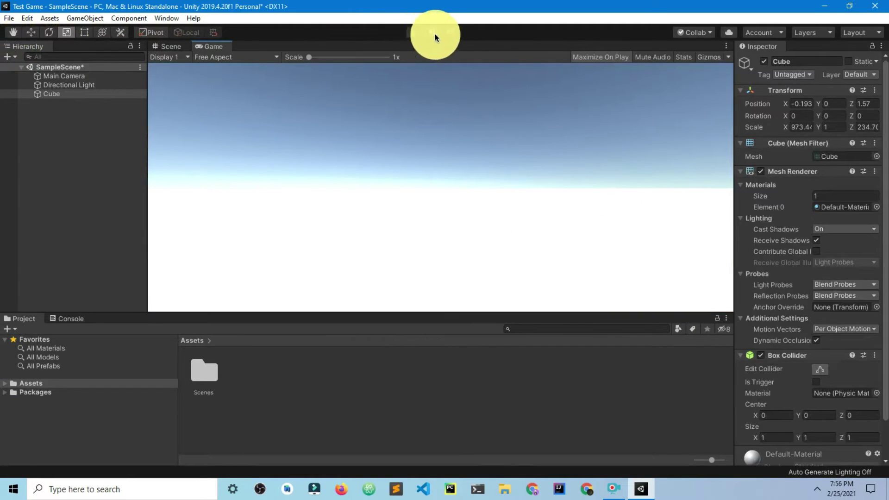
{"action": "left_click", "coordinate": [160, 47]}
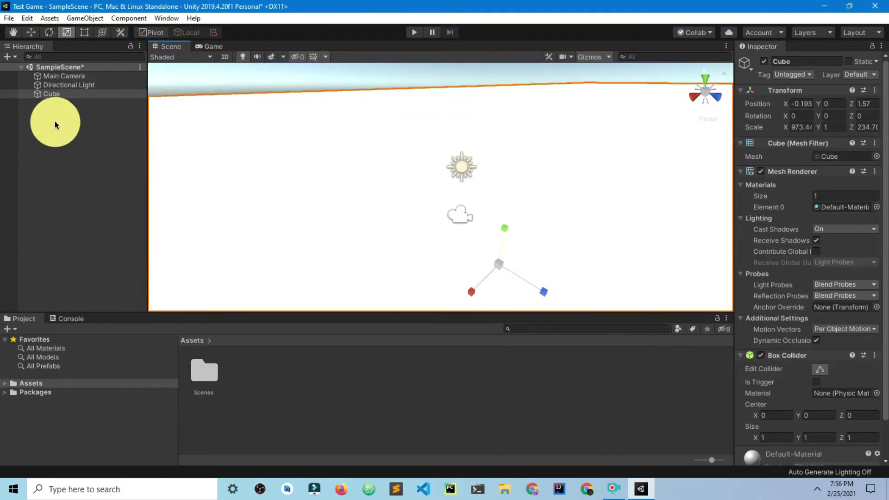
{"action": "left_click", "coordinate": [70, 165]}
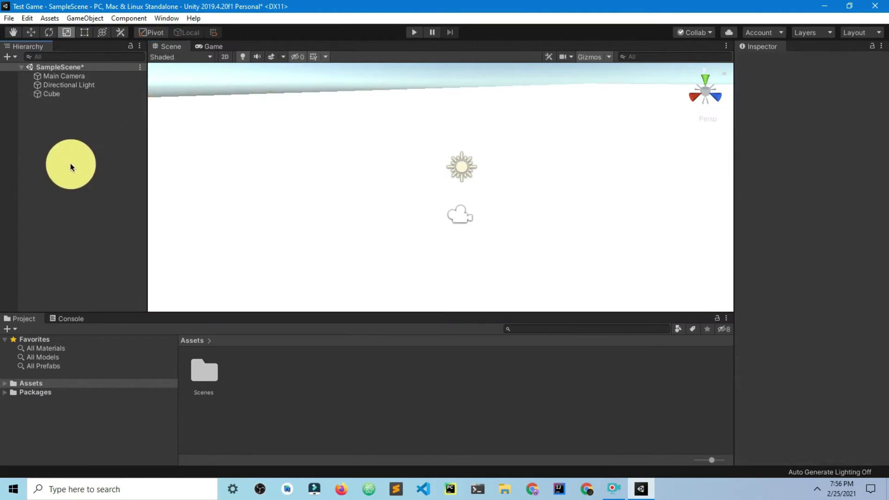
Step: Create a folder named Material under Assets and open it
{"action": "right_click", "coordinate": [304, 390]}
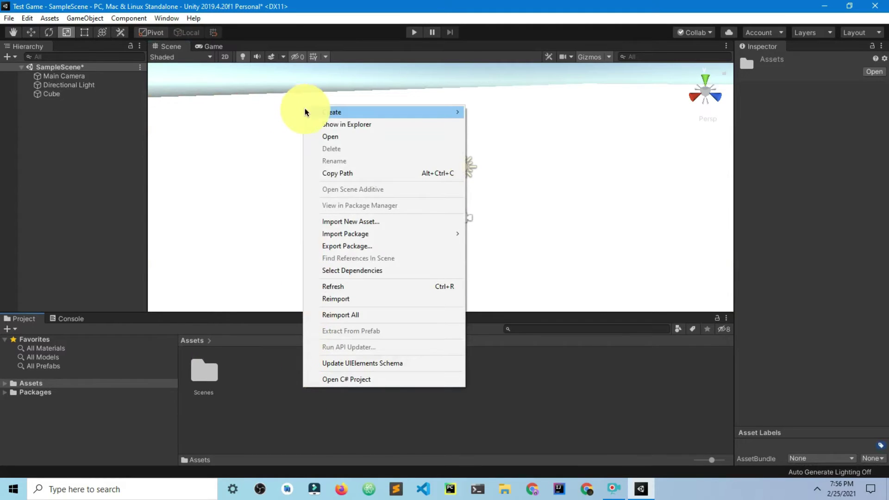
{"action": "mouse_move", "coordinate": [345, 111]}
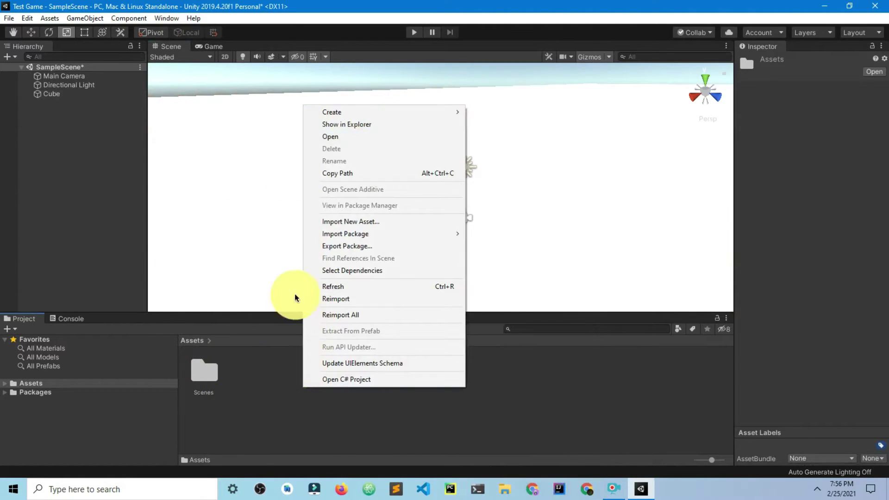
{"action": "mouse_move", "coordinate": [423, 113]}
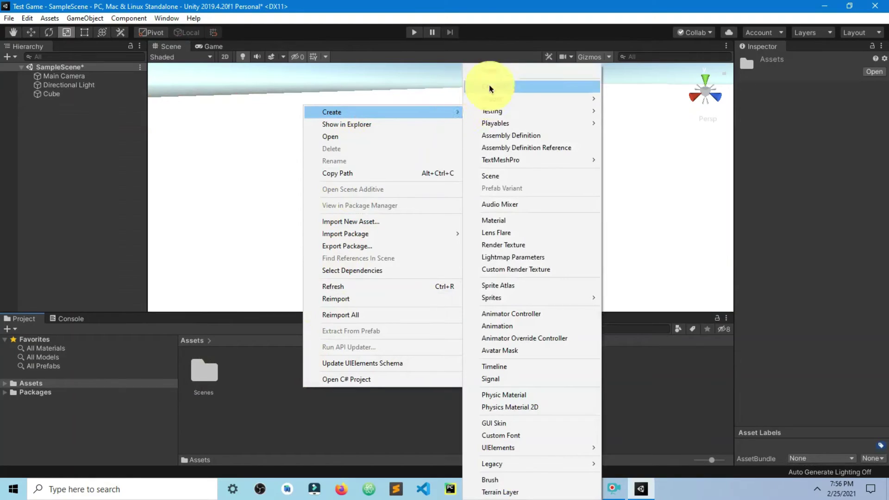
{"action": "left_click", "coordinate": [494, 70]}
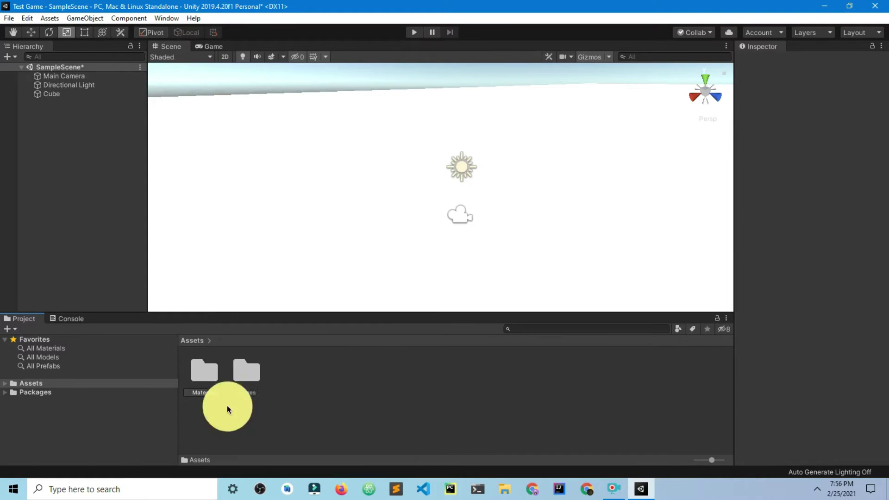
{"action": "left_click", "coordinate": [202, 374]}
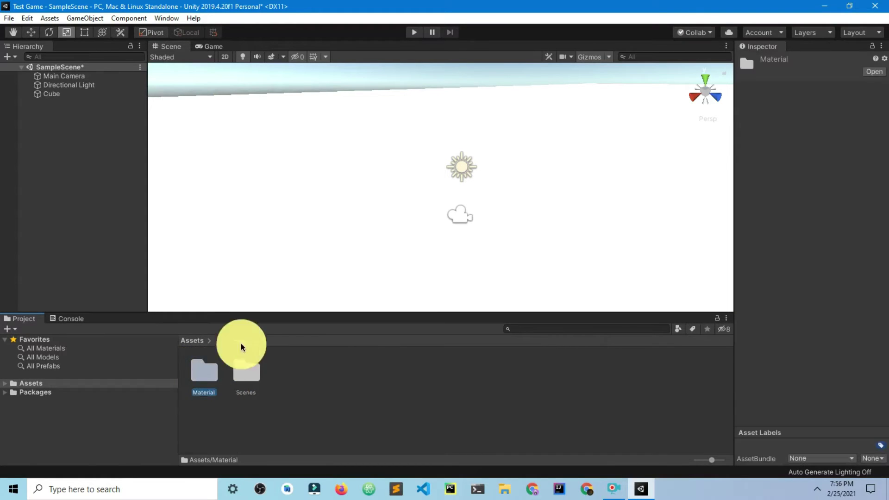
{"action": "double_click", "coordinate": [212, 369]}
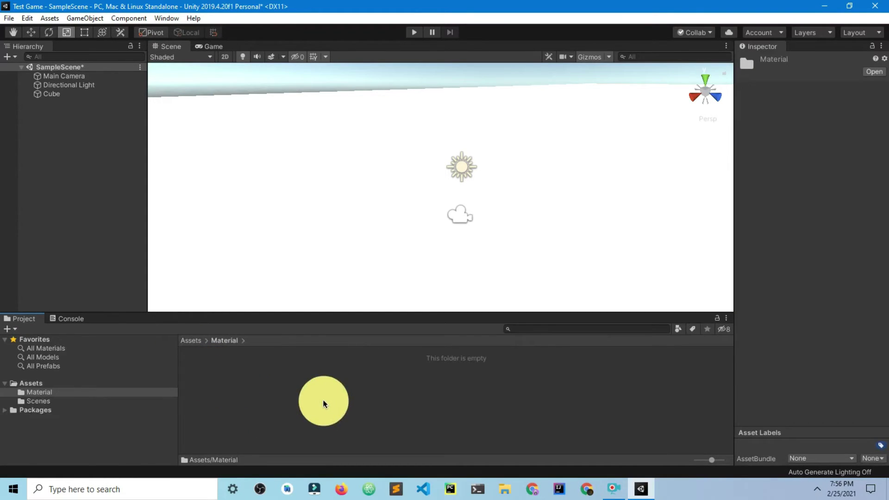
Step: Create a new material asset inside the Material folder
{"action": "right_click", "coordinate": [324, 404]}
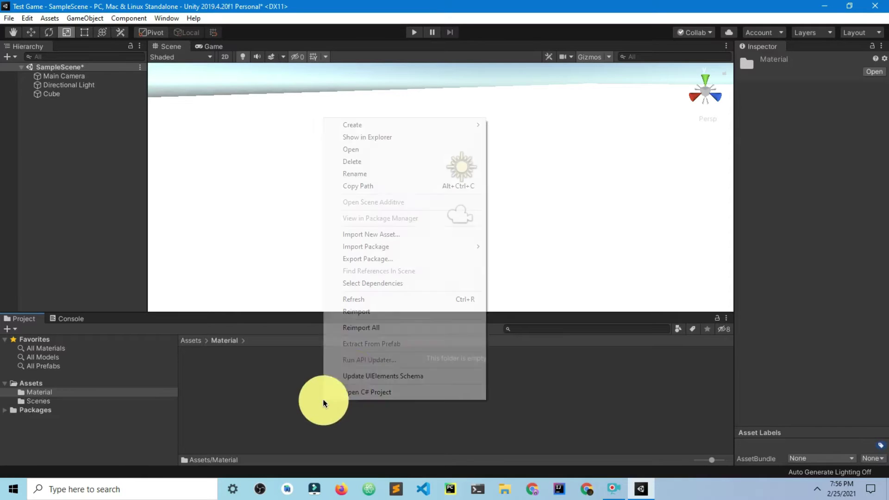
{"action": "mouse_move", "coordinate": [417, 131]}
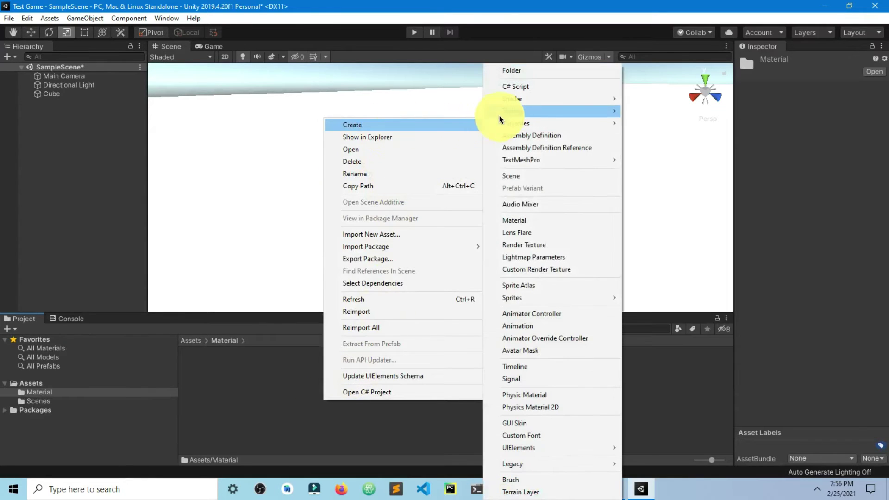
{"action": "left_click", "coordinate": [527, 220]}
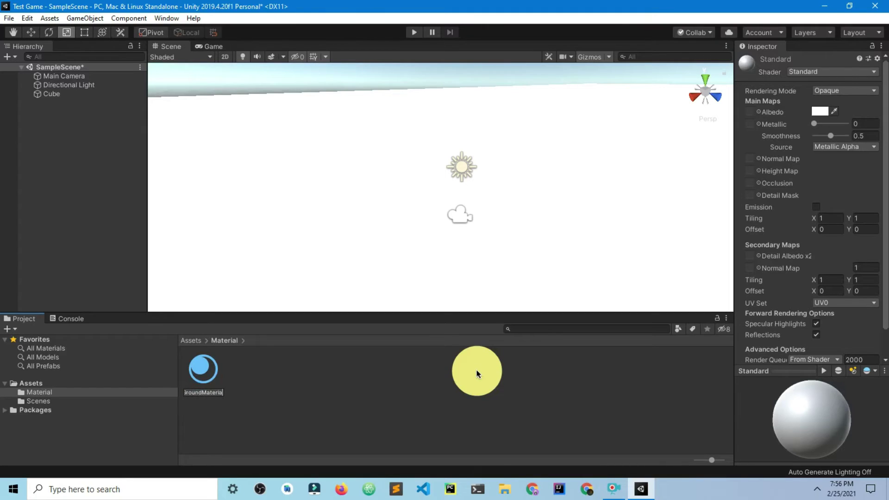
Step: Name the material GroundMaterial, set its albedo to green 10D71D, and apply it to the ground plane
{"action": "key", "text": "Return"}
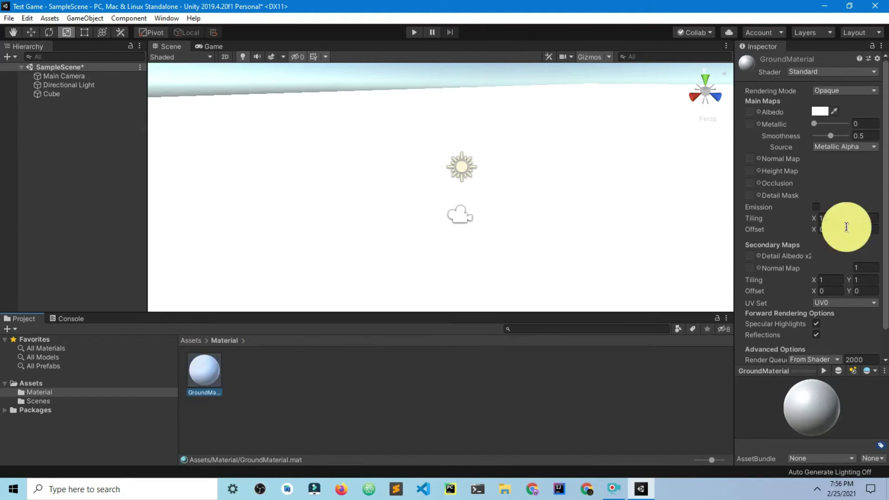
{"action": "left_click", "coordinate": [821, 112]}
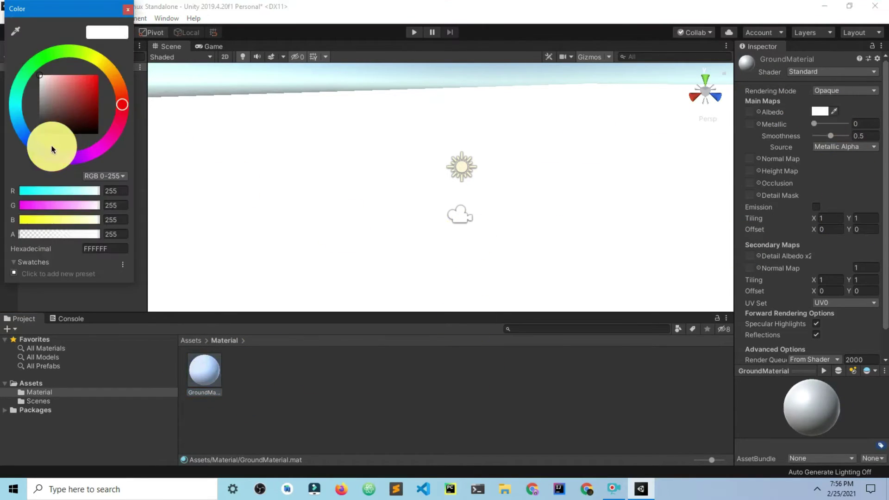
{"action": "mouse_move", "coordinate": [42, 152]}
{"action": "left_mouse_down"}
{"action": "mouse_move", "coordinate": [75, 90]}
{"action": "mouse_move", "coordinate": [70, 43]}
{"action": "mouse_move", "coordinate": [39, 44]}
{"action": "mouse_move", "coordinate": [36, 57]}
{"action": "mouse_move", "coordinate": [95, 85]}
{"action": "left_mouse_up"}
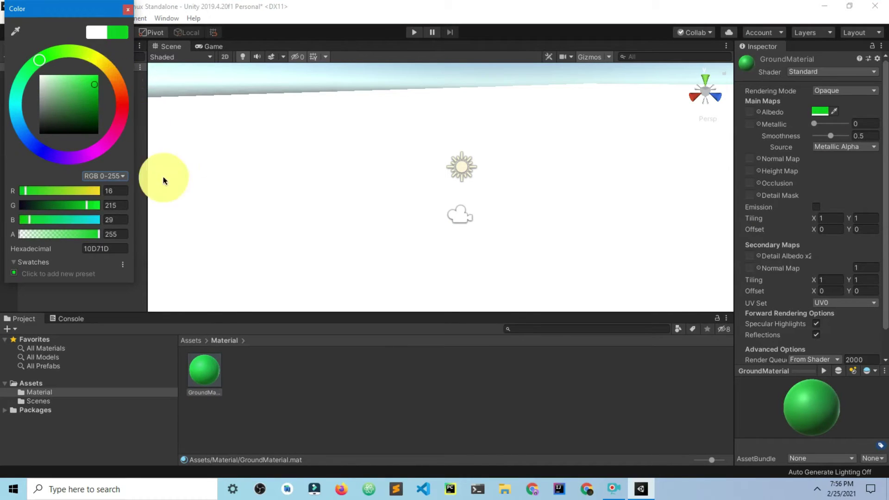
{"action": "left_click", "coordinate": [127, 9]}
{"action": "left_click_drag", "start_coordinate": [208, 370], "coordinate": [175, 255]}
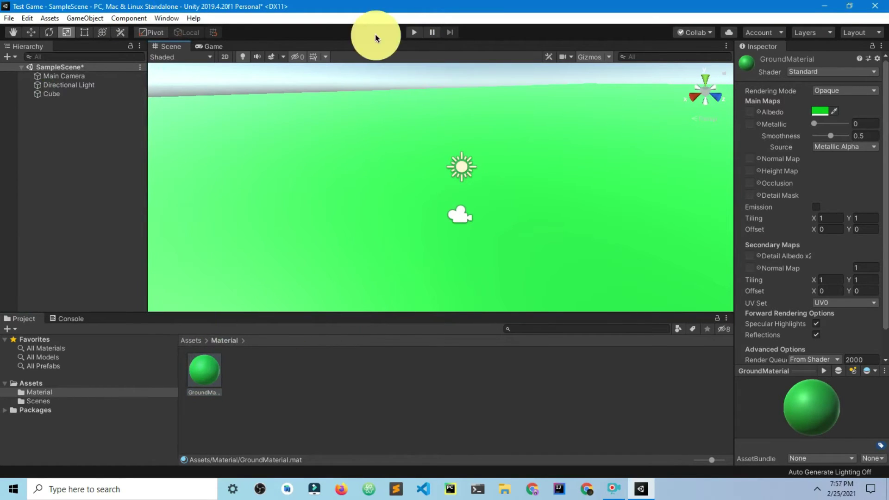
Step: Rename the green ground cube to Ground
{"action": "left_click", "coordinate": [209, 46]}
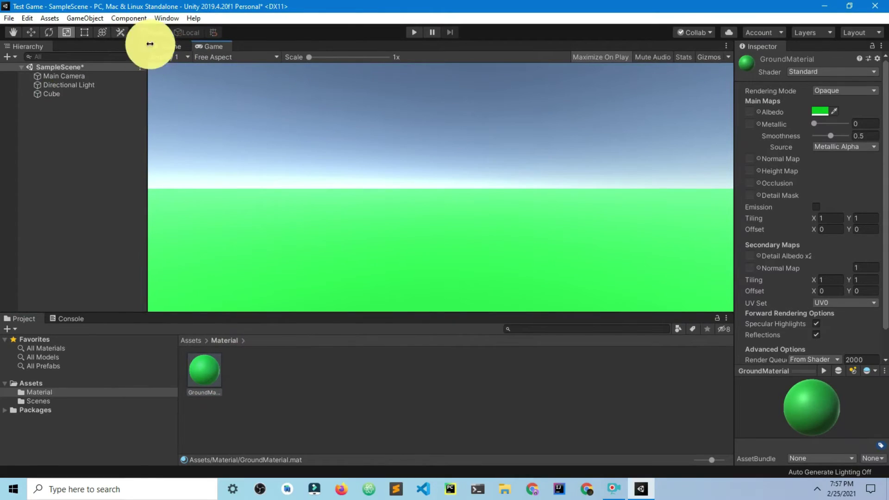
{"action": "left_click", "coordinate": [167, 49]}
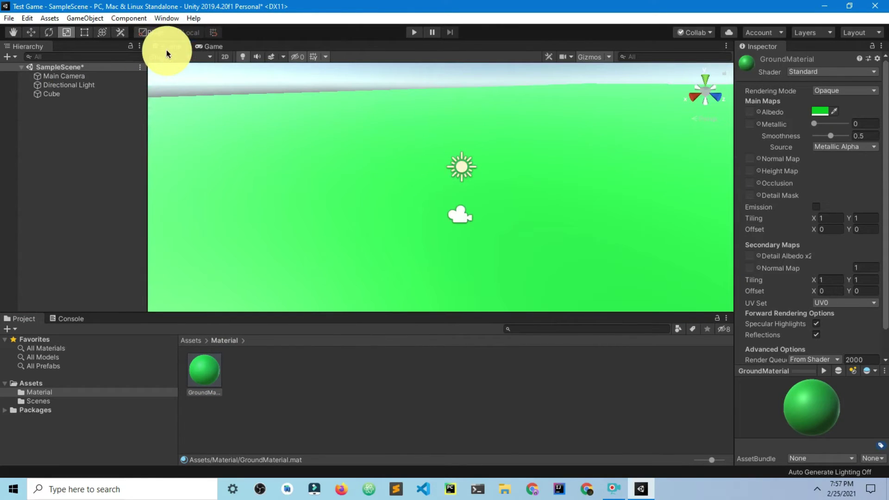
{"action": "left_click", "coordinate": [51, 93]}
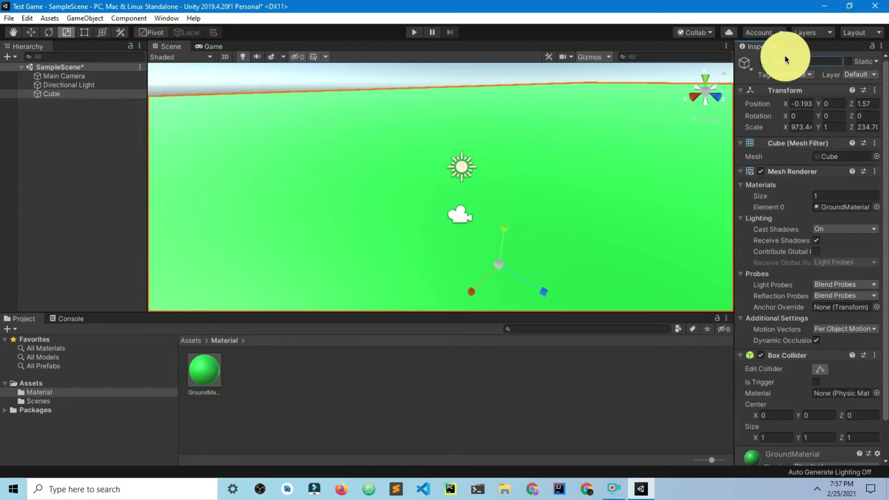
{"action": "type", "text": "Ground"}
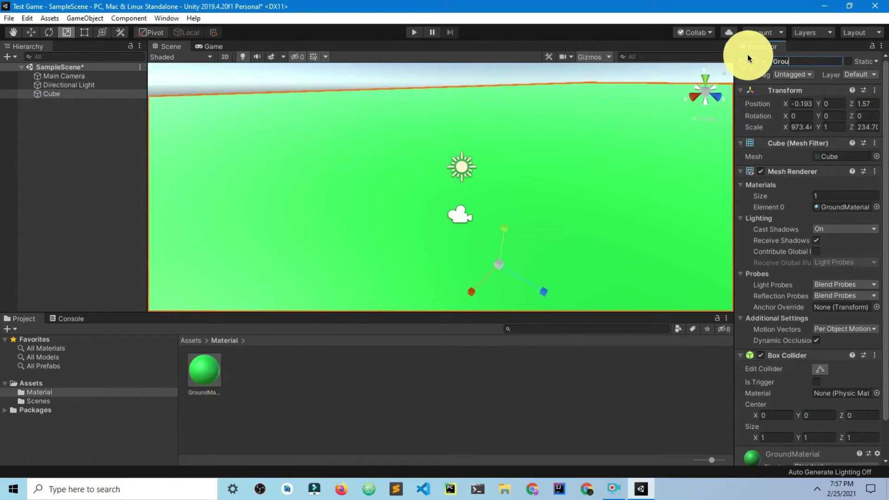
{"action": "left_click", "coordinate": [74, 139]}
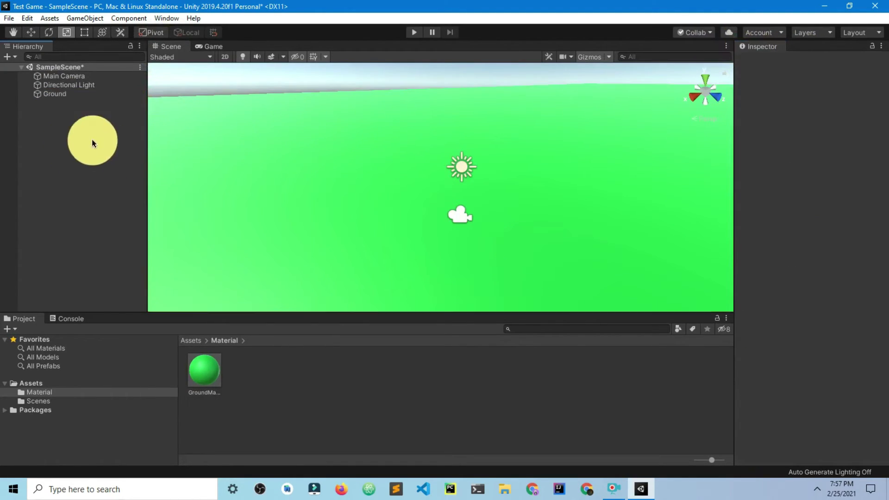
Step: Add a new 3D cube to the scene and name it Player
{"action": "right_click", "coordinate": [75, 112]}
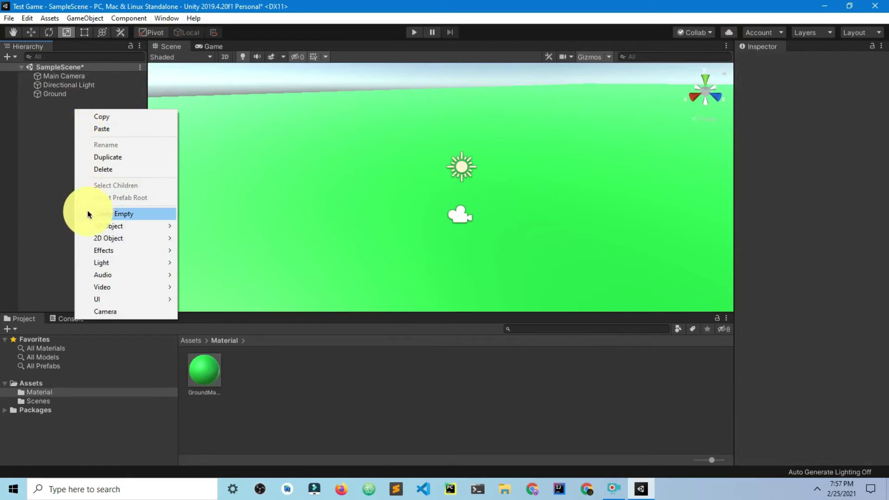
{"action": "mouse_move", "coordinate": [129, 228]}
{"action": "left_click", "coordinate": [188, 227]}
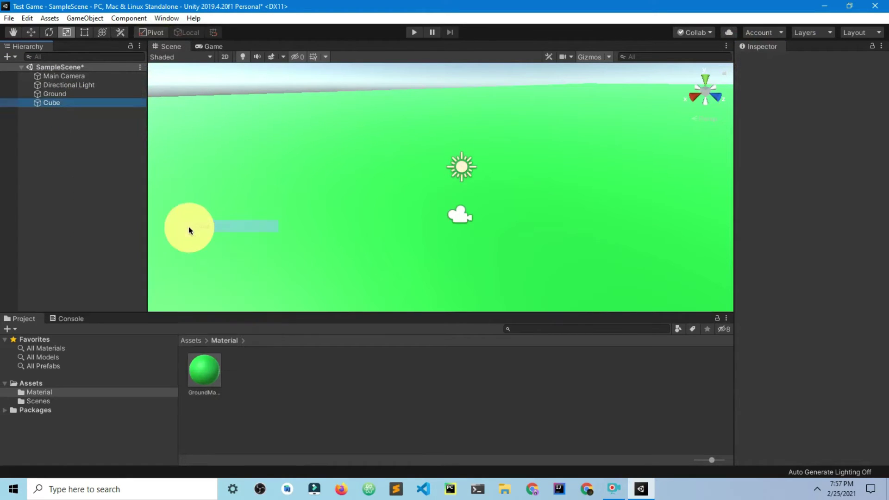
{"action": "left_click", "coordinate": [803, 62]}
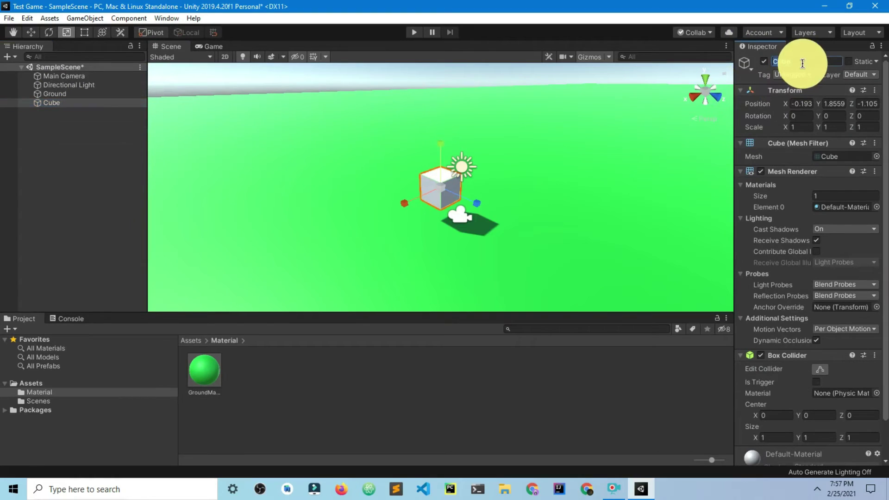
{"action": "type", "text": "P"}
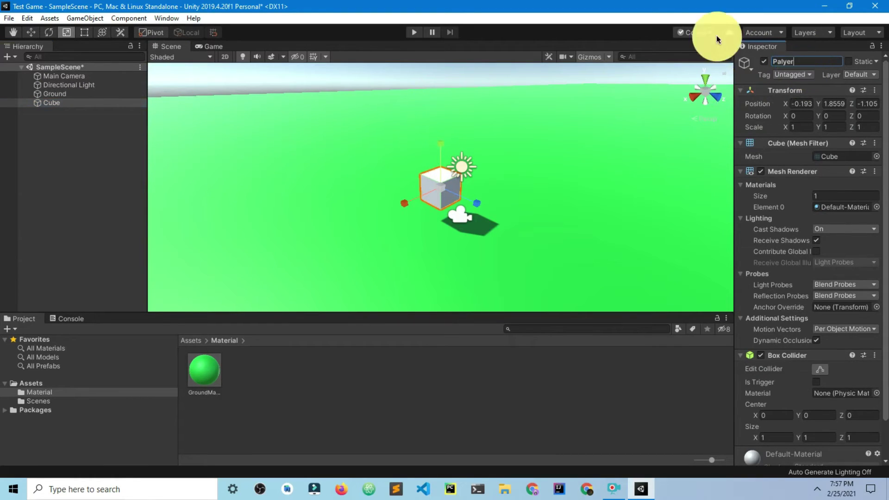
{"action": "type", "text": "a"}
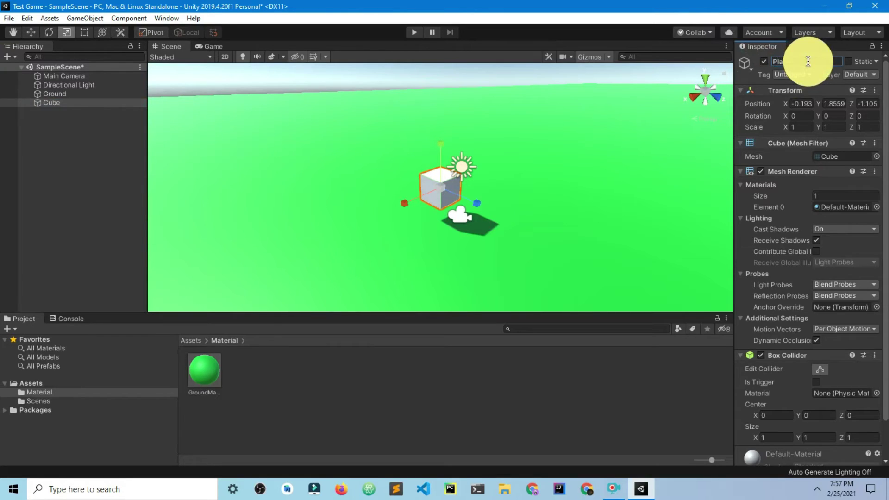
{"action": "type", "text": "lyer"}
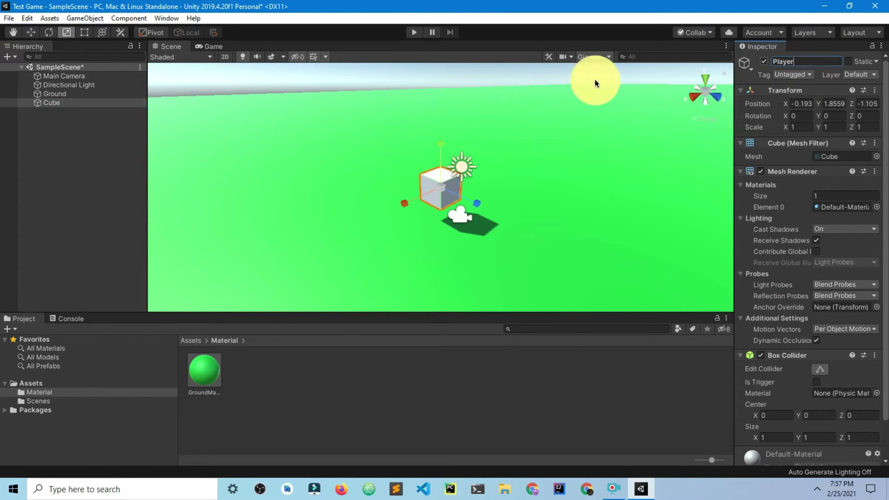
{"action": "left_click", "coordinate": [73, 136]}
{"action": "left_click", "coordinate": [56, 101]}
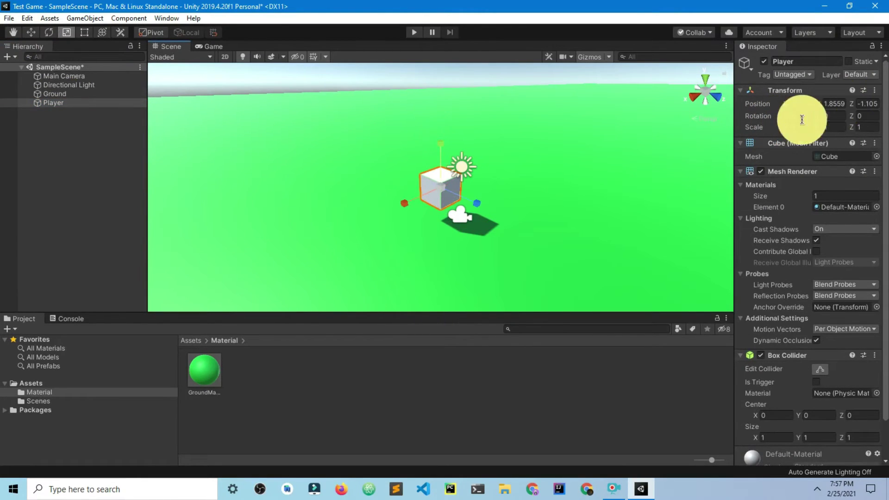
Step: Set Player's Scale Y to 2 so it becomes a tall block
{"action": "left_click", "coordinate": [833, 129]}
{"action": "type", "text": "2"}
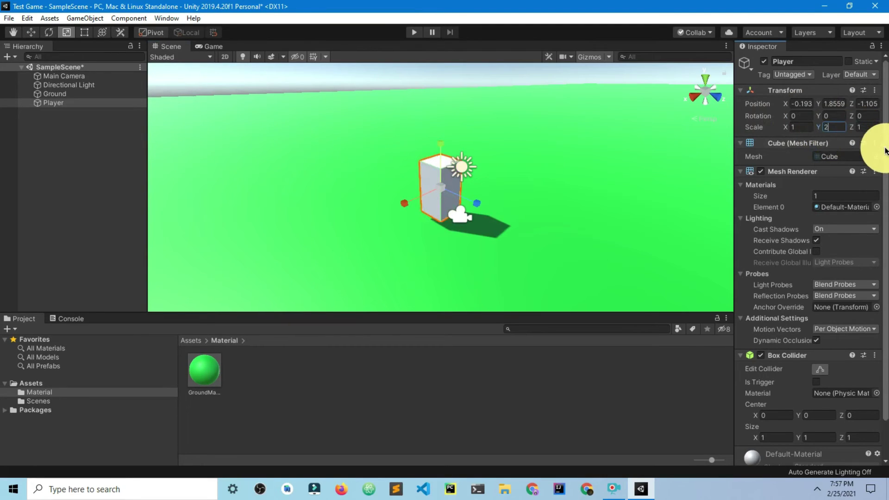
{"action": "left_click", "coordinate": [75, 196]}
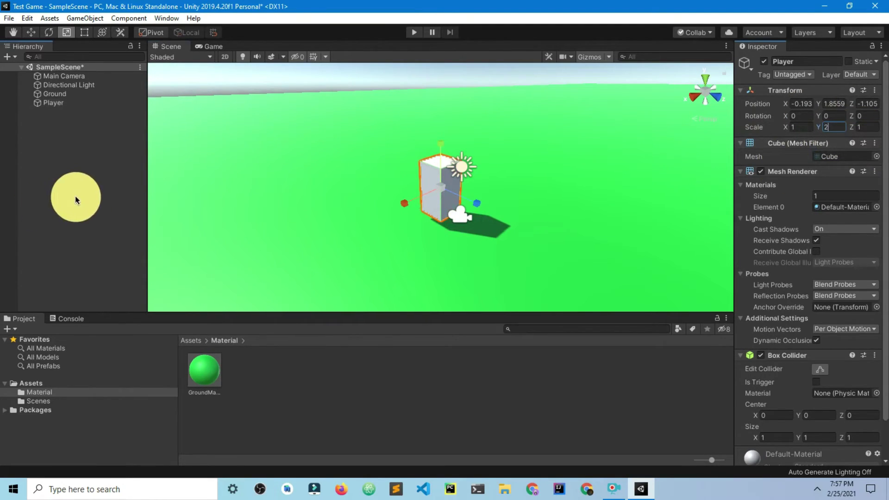
{"action": "left_click", "coordinate": [31, 31]}
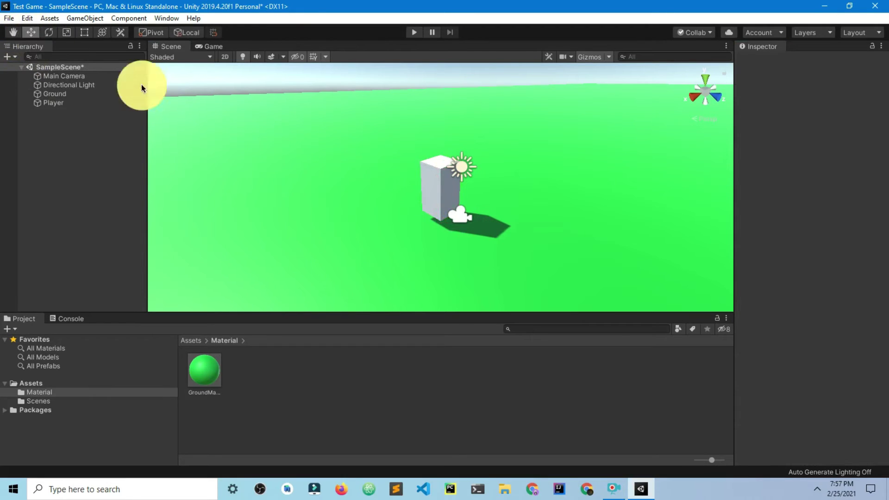
Step: Drag the Player box forward to Z 1.67 and down toward the ground
{"action": "left_click", "coordinate": [433, 175]}
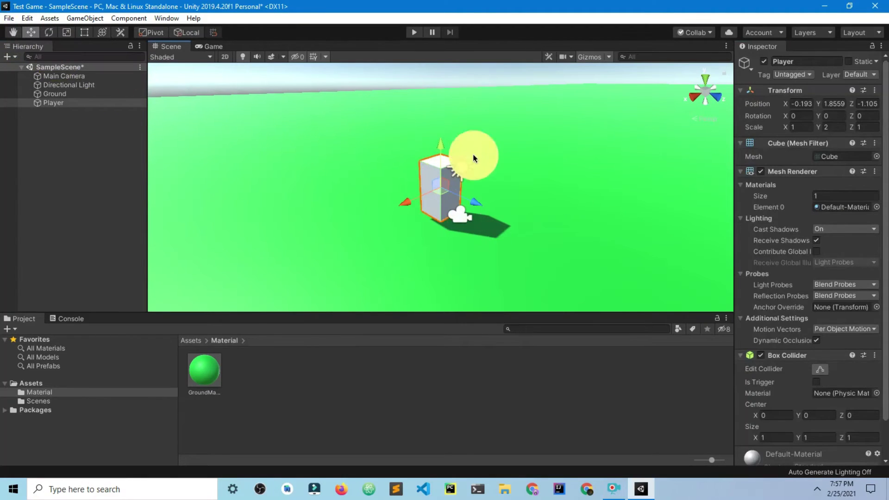
{"action": "left_click_drag", "start_coordinate": [475, 203], "coordinate": [518, 241]}
{"action": "left_click", "coordinate": [460, 215]}
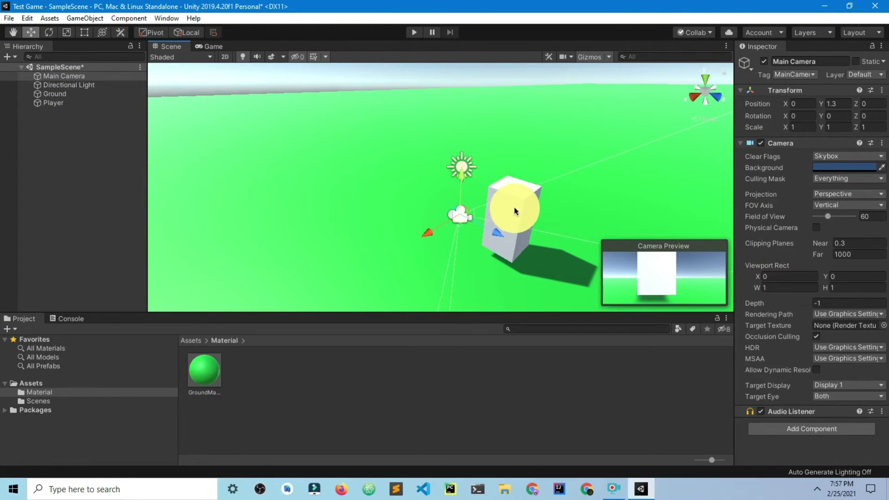
{"action": "left_click", "coordinate": [508, 188]}
{"action": "left_click_drag", "start_coordinate": [514, 186], "coordinate": [515, 199]}
Step: Set Player's Position Y to 0 and compare it with the Ground's position
{"action": "left_click", "coordinate": [831, 104]}
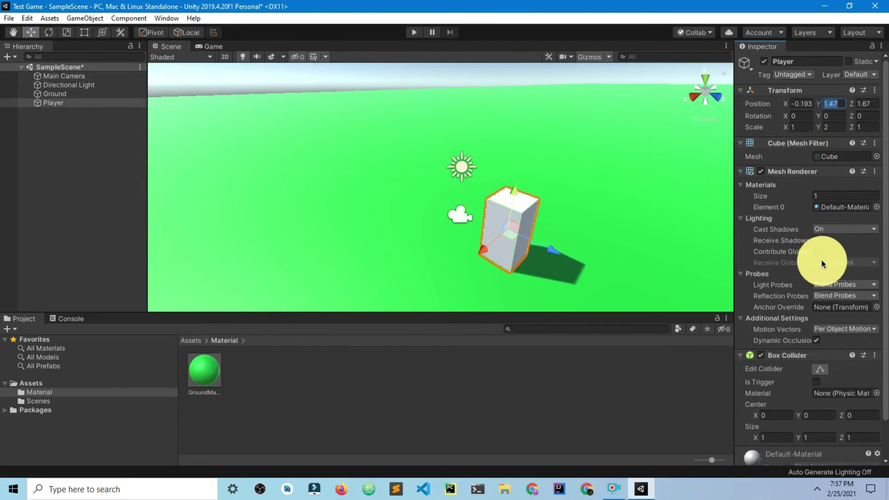
{"action": "type", "text": "0"}
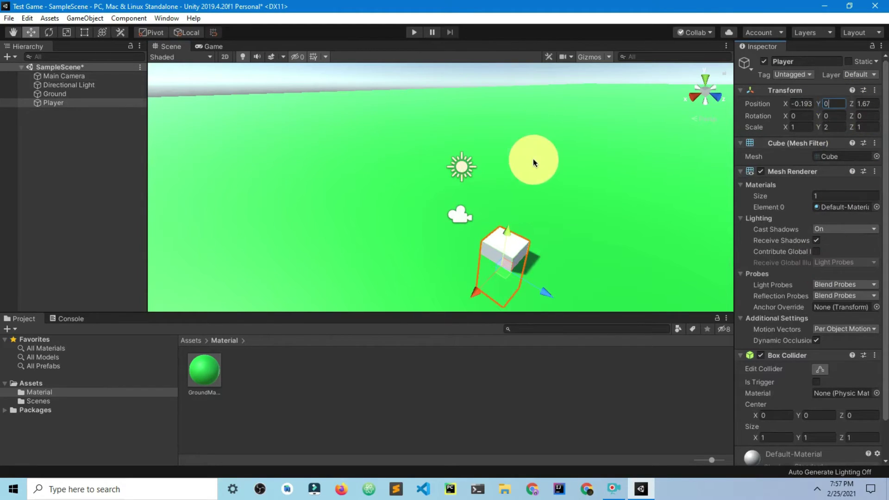
{"action": "left_click", "coordinate": [602, 181]}
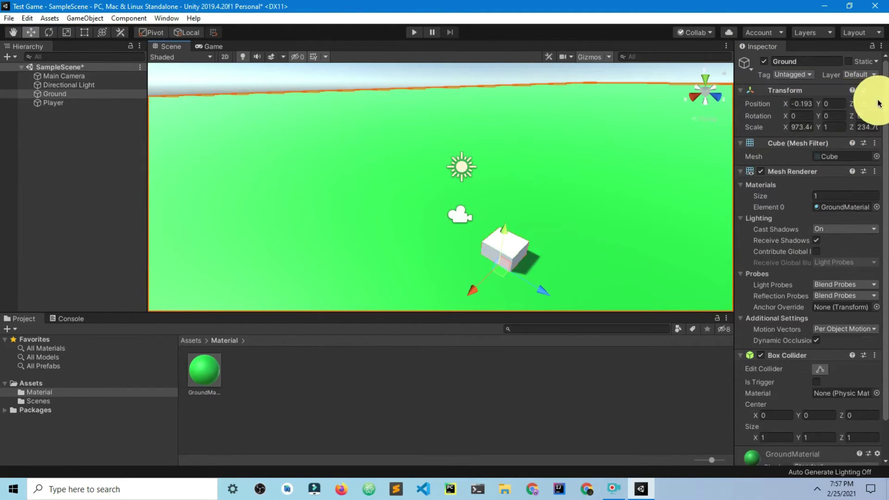
{"action": "left_click", "coordinate": [526, 243]}
Step: Try several Position Y values for Player (0.6 to 0.9, then 1.4) to seat it on the ground
{"action": "left_click", "coordinate": [830, 104]}
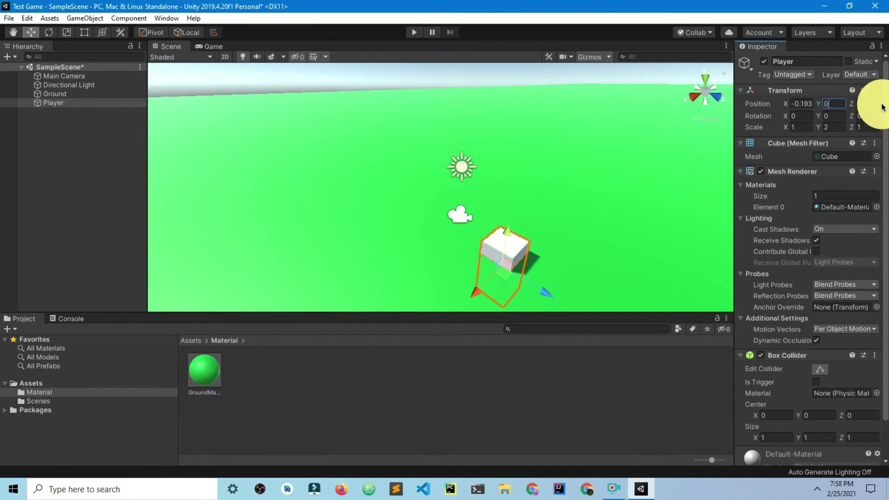
{"action": "type", "text": "0.6"}
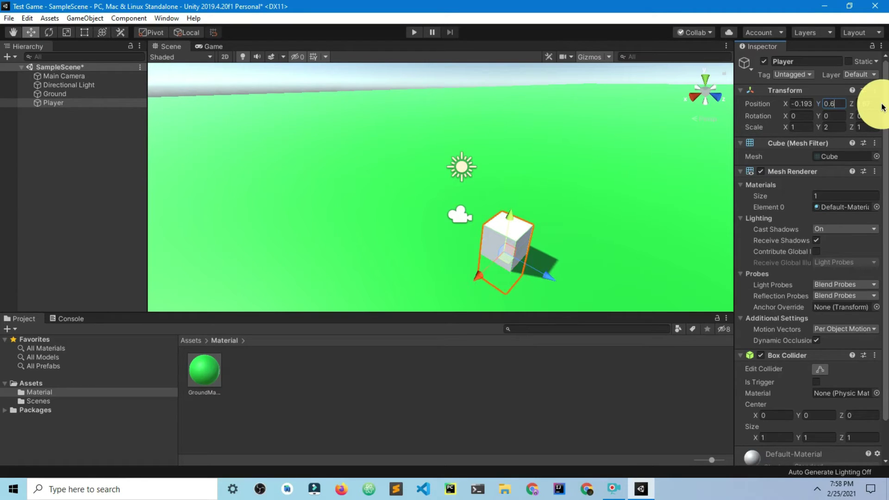
{"action": "key", "text": "BackSpace"}
{"action": "type", "text": "7"}
{"action": "key", "text": "BackSpace"}
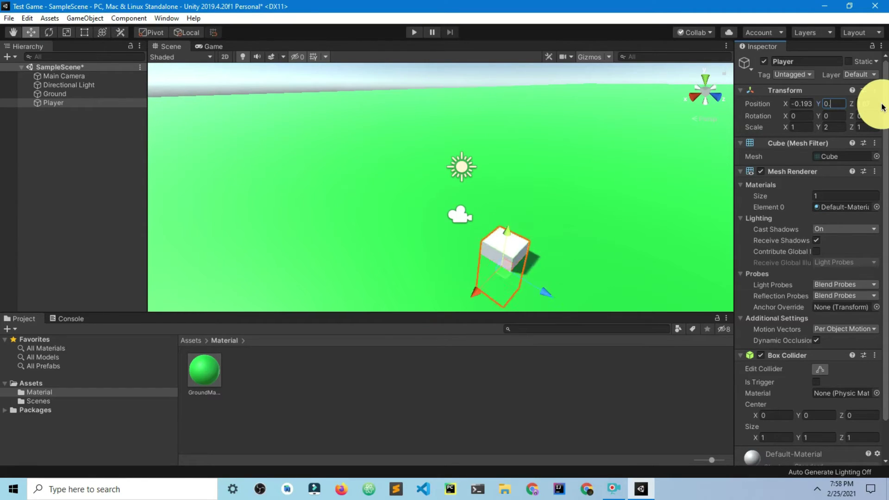
{"action": "type", "text": "8"}
{"action": "key", "text": "BackSpace"}
{"action": "type", "text": "9"}
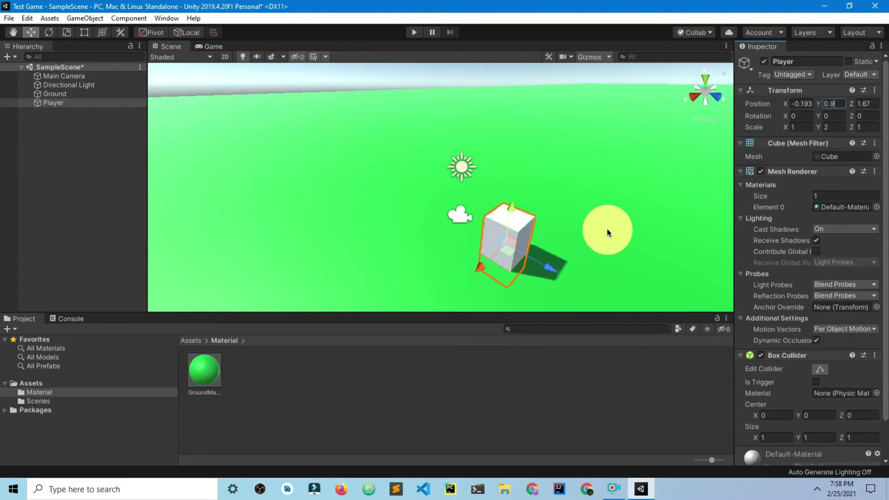
{"action": "key", "text": "BackSpace"}
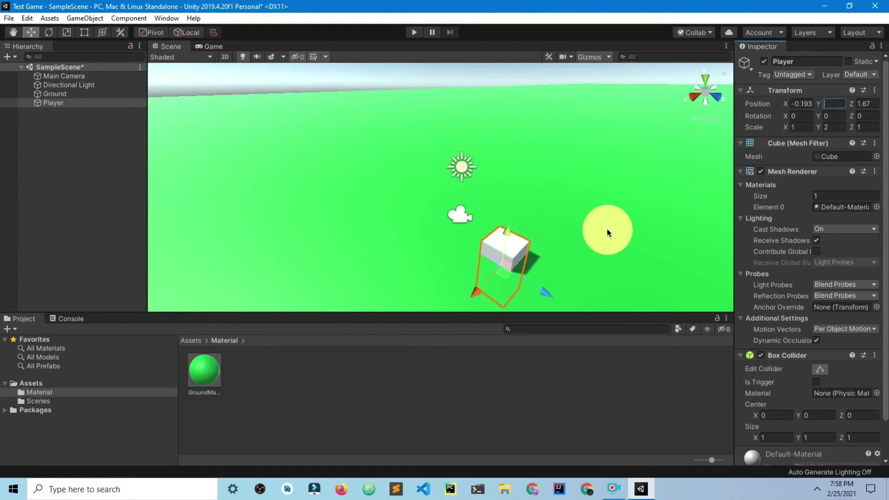
{"action": "type", "text": "2"}
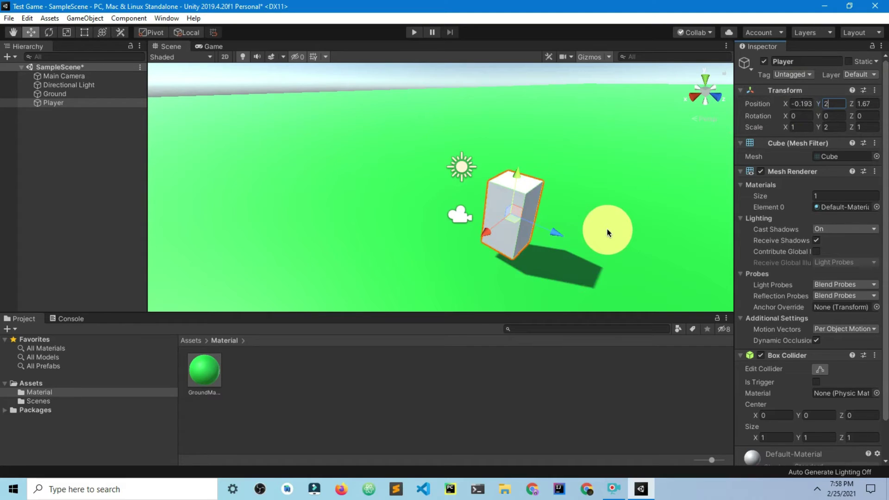
{"action": "key", "text": "BackSpace"}
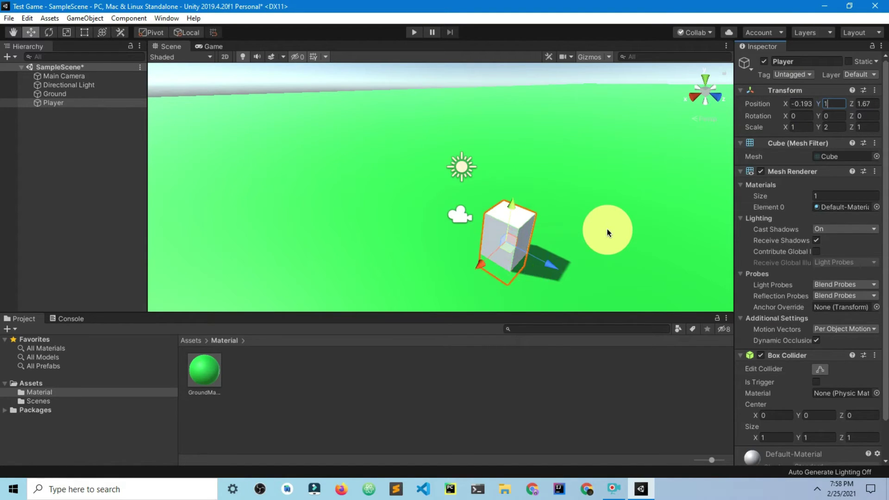
{"action": "type", "text": "1.4"}
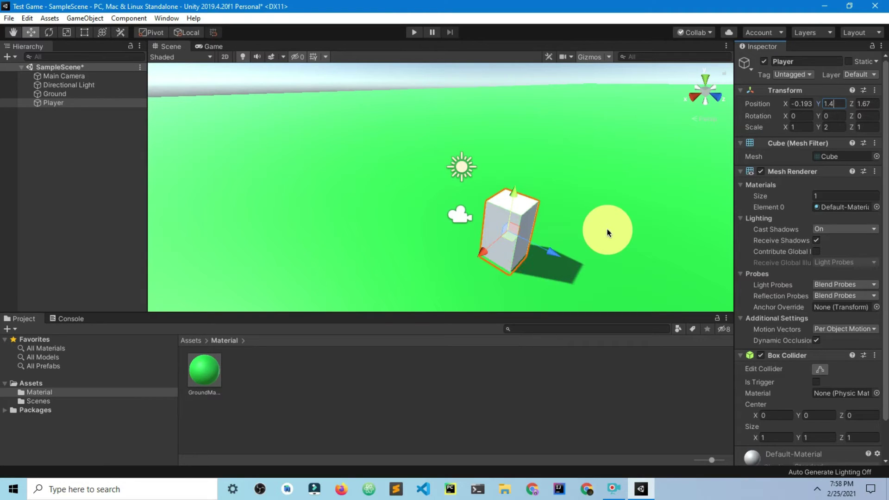
{"action": "key", "text": "BackSpace"}
Step: Finish Player's Position Y at 1.5 and preview the scene in Play mode
{"action": "type", "text": "5"}
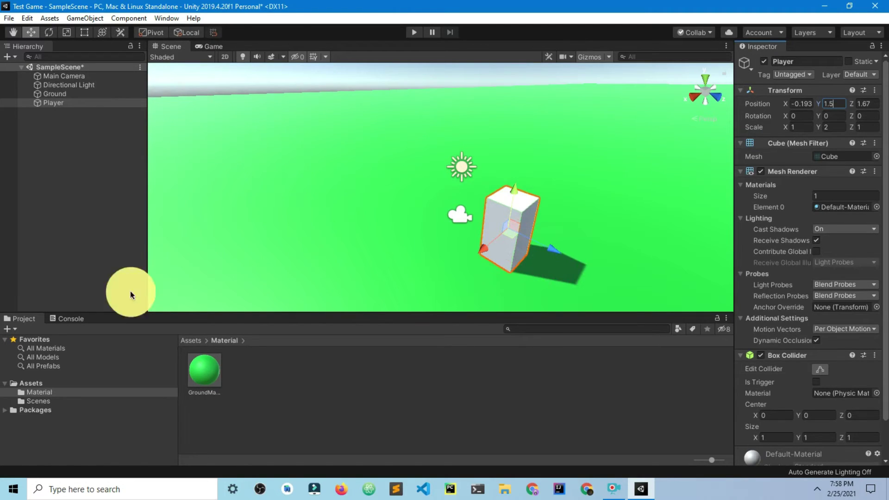
{"action": "left_click", "coordinate": [414, 32]}
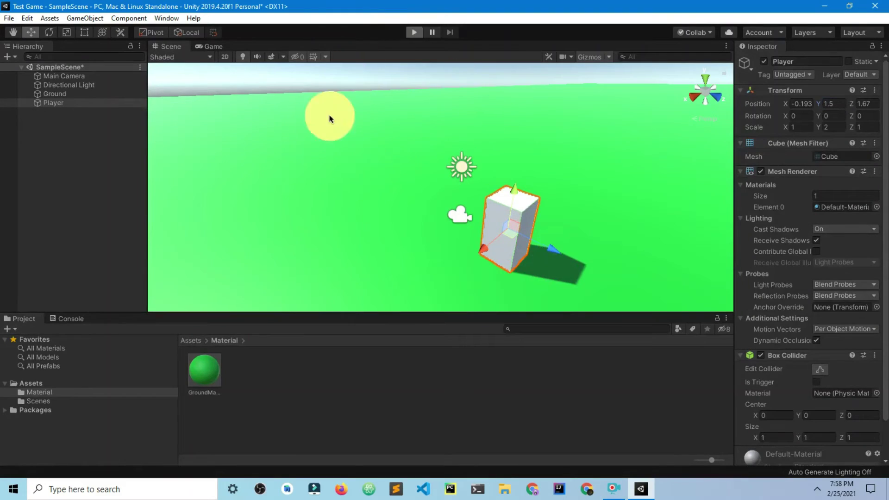
{"action": "left_click", "coordinate": [414, 32]}
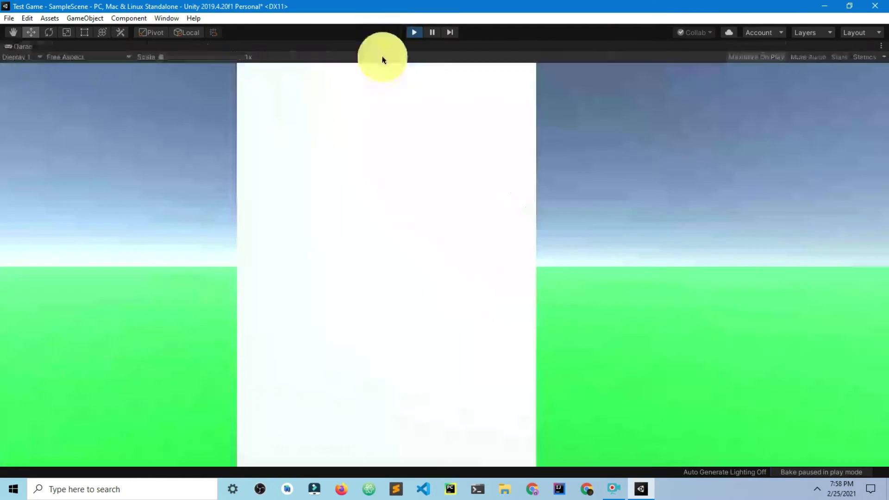
{"action": "left_click", "coordinate": [413, 31]}
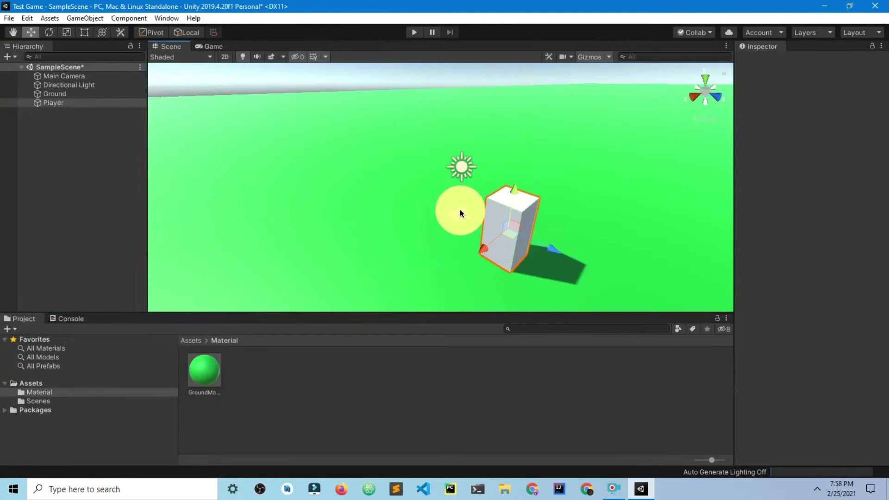
Step: Raise the Main Camera to about -0.25, 2.69, -0.87, test-running the game to check the view
{"action": "left_click", "coordinate": [460, 212]}
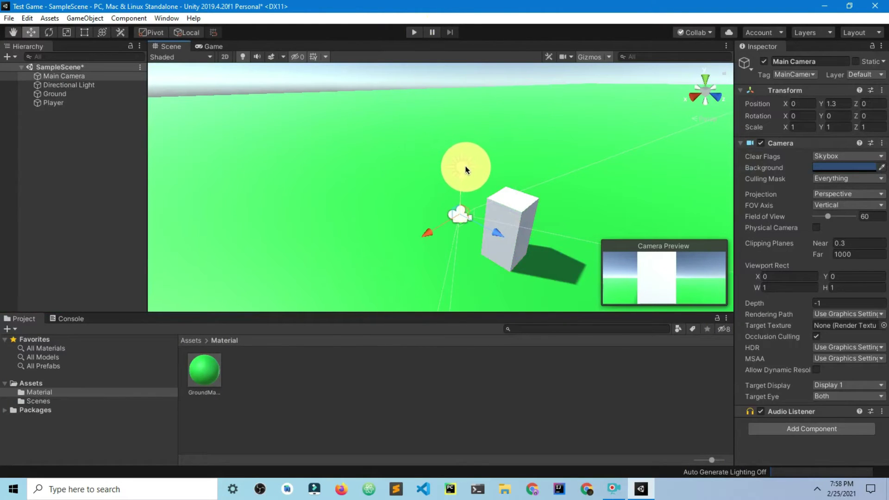
{"action": "left_click_drag", "start_coordinate": [466, 170], "coordinate": [419, 193]}
{"action": "left_click", "coordinate": [413, 32]}
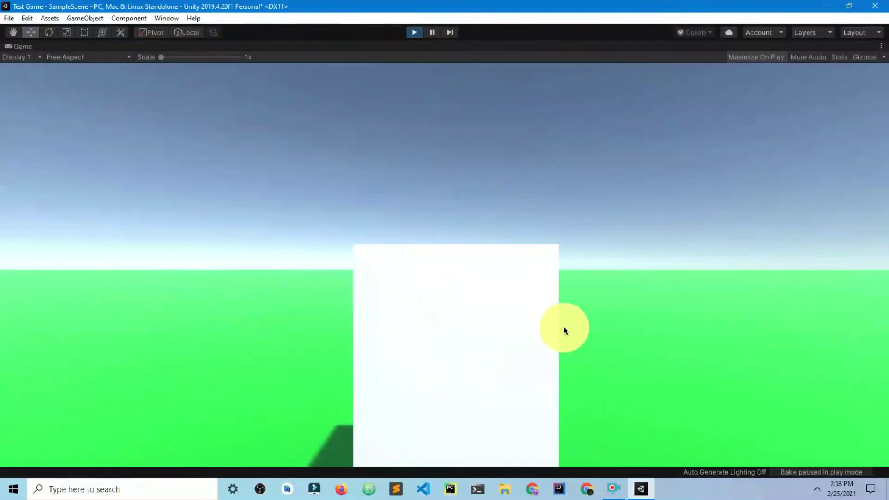
{"action": "left_click", "coordinate": [414, 31]}
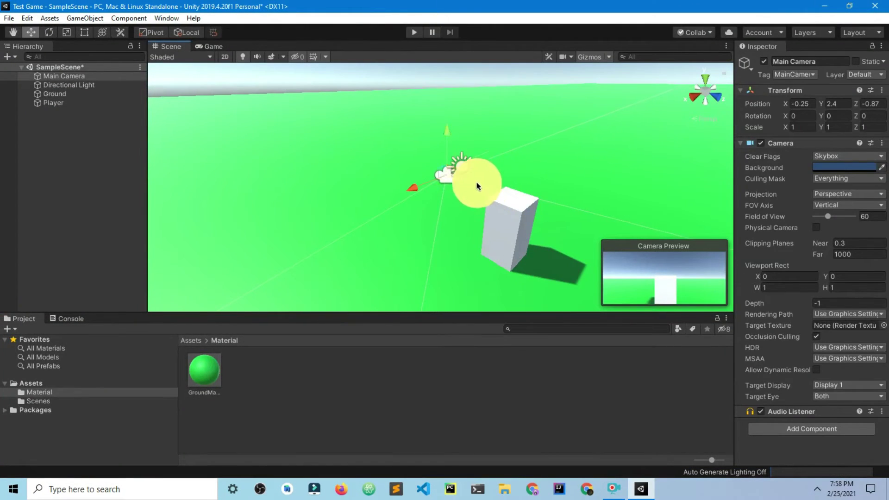
{"action": "left_click_drag", "start_coordinate": [477, 186], "coordinate": [475, 53]}
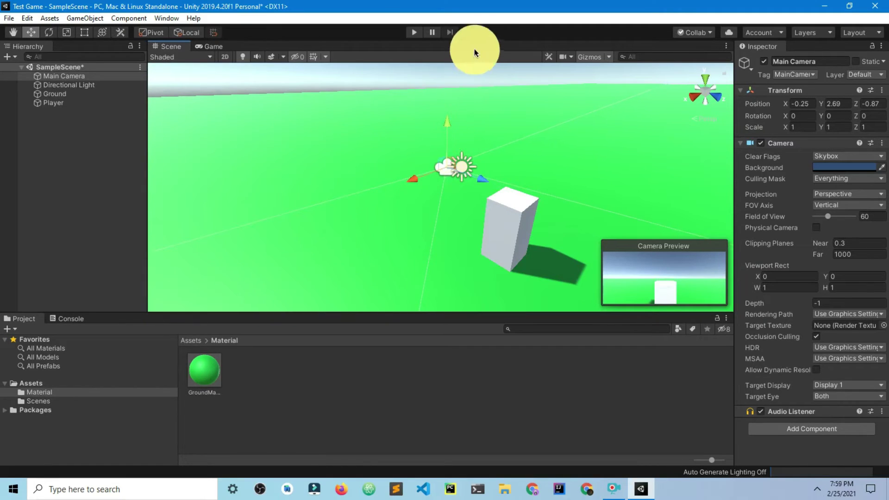
{"action": "left_click", "coordinate": [414, 36]}
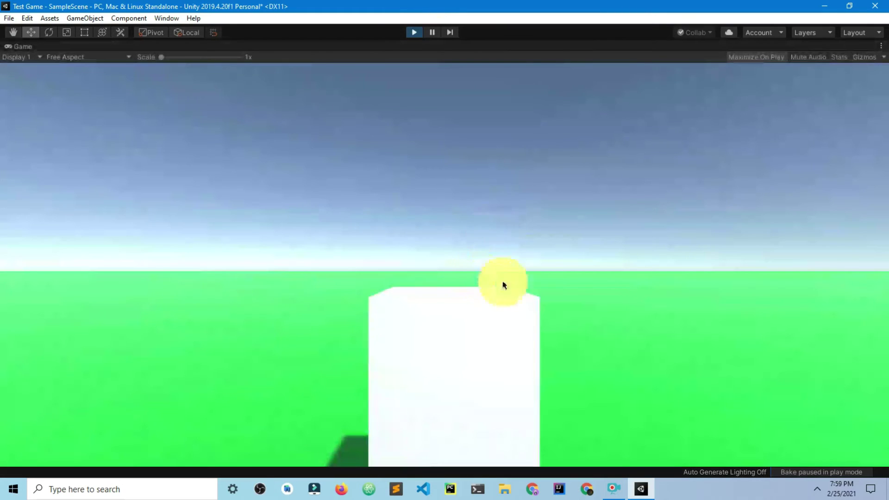
{"action": "left_click", "coordinate": [409, 33]}
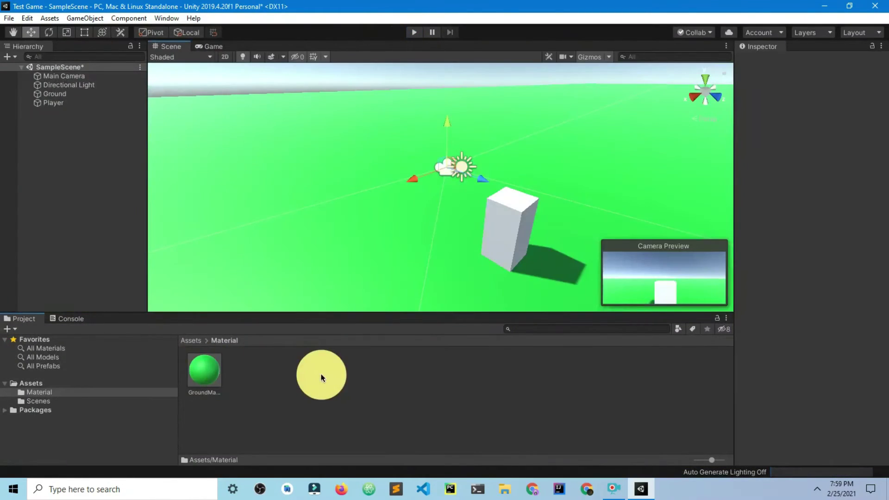
Step: Add a Standard material named PlayerMaterial next to GroundMaterial
{"action": "right_click", "coordinate": [321, 377]}
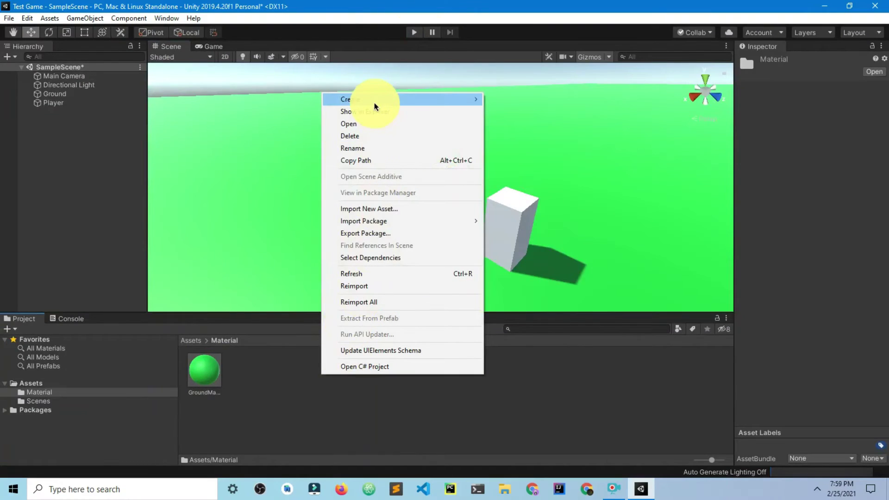
{"action": "mouse_move", "coordinate": [374, 100]}
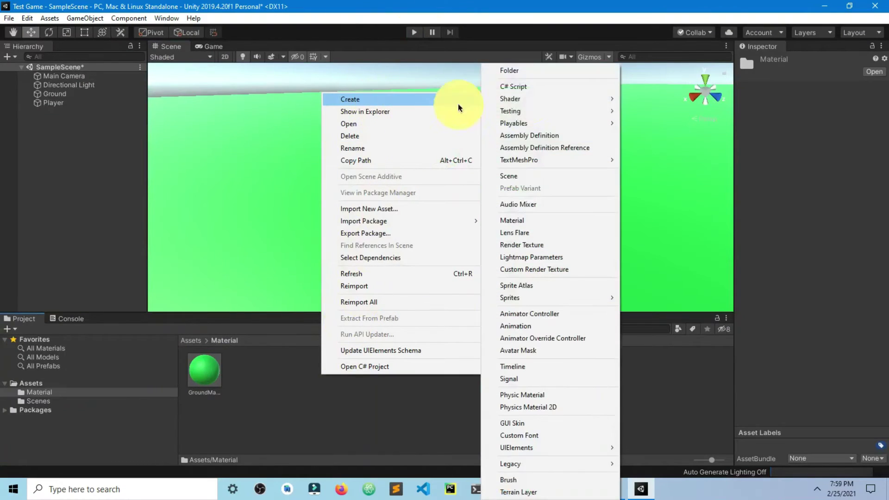
{"action": "left_click", "coordinate": [551, 220]}
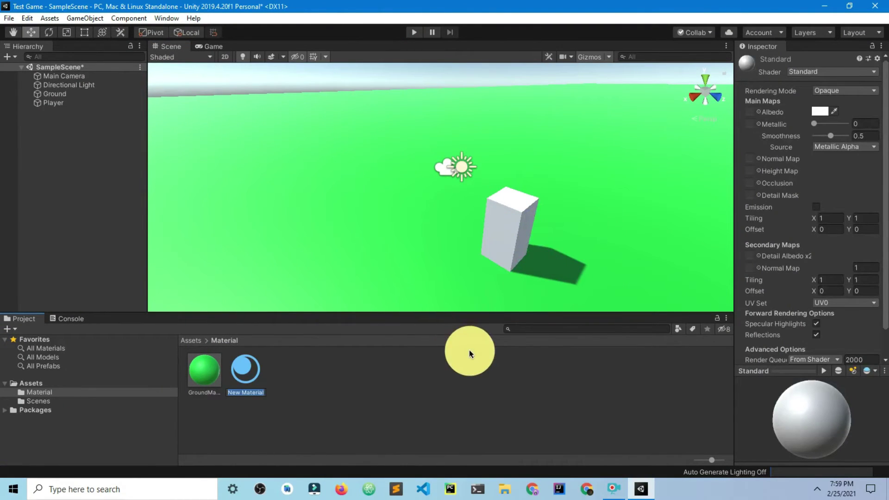
{"action": "type", "text": "PlayerMaterial"}
{"action": "key", "text": "Return"}
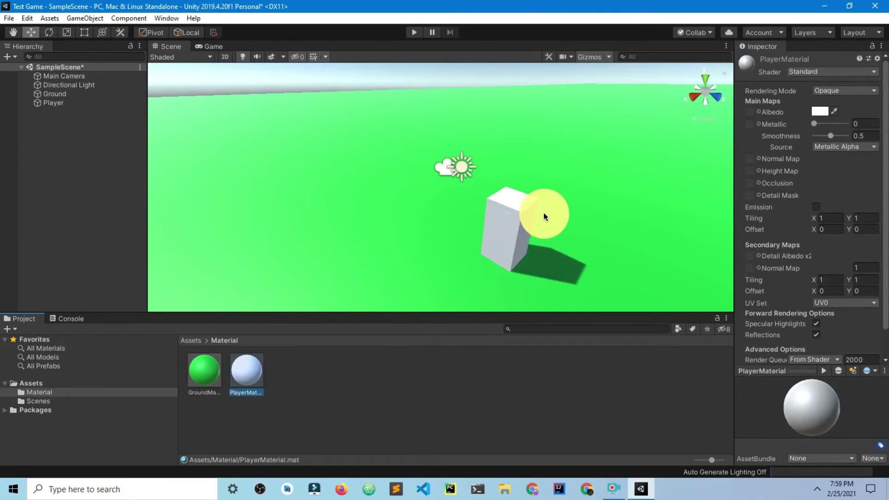
Step: Set PlayerMaterial's albedo to purple 5941B5 and apply it to the Player box
{"action": "left_click", "coordinate": [818, 112]}
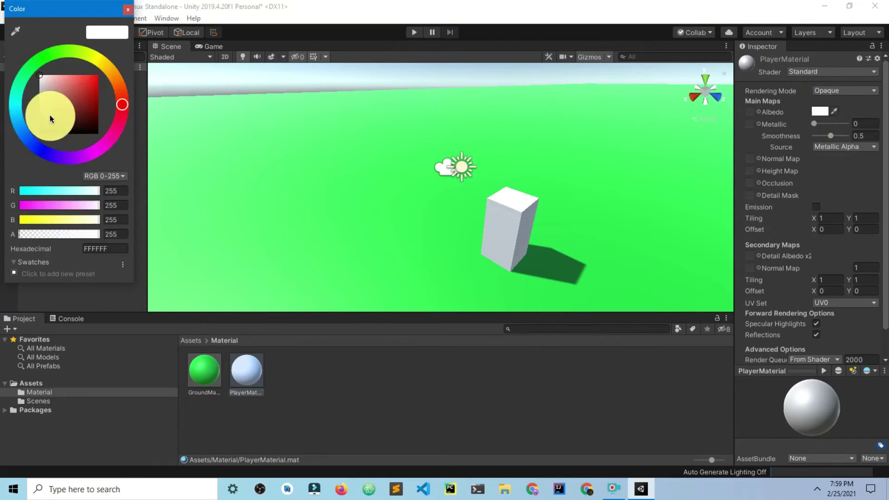
{"action": "left_click", "coordinate": [33, 141]}
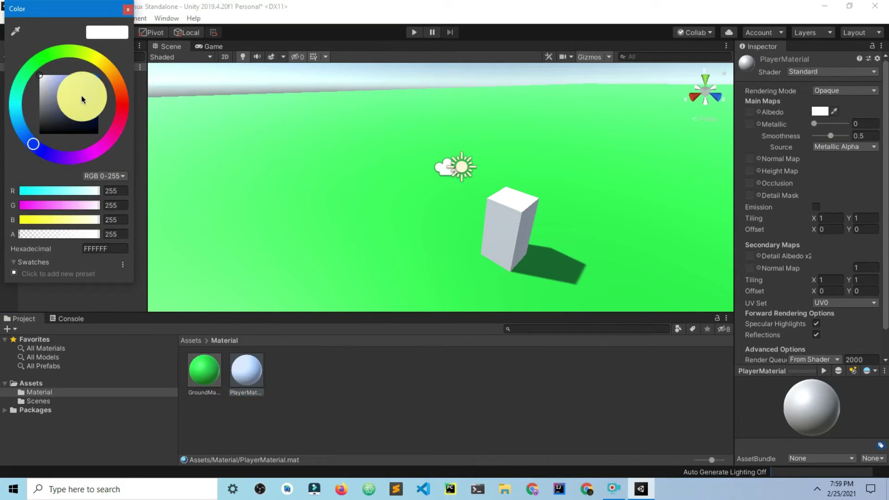
{"action": "left_click_drag", "start_coordinate": [75, 93], "coordinate": [92, 88]}
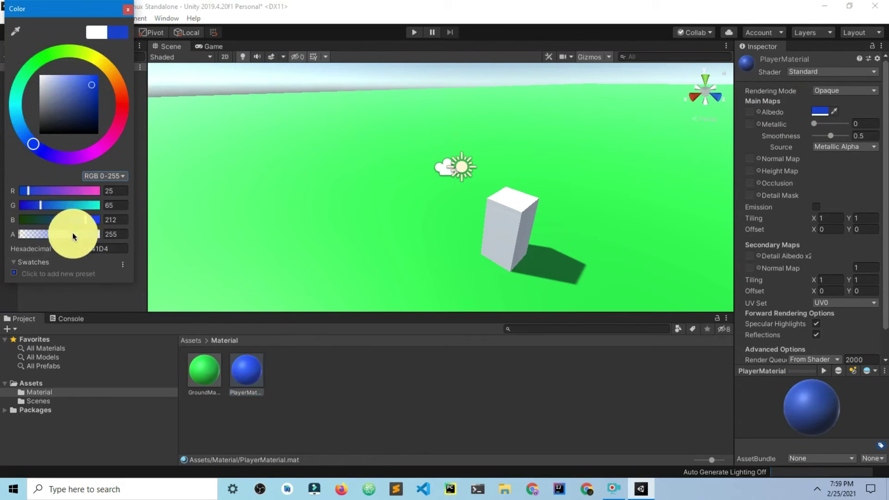
{"action": "left_click_drag", "start_coordinate": [83, 220], "coordinate": [57, 233]}
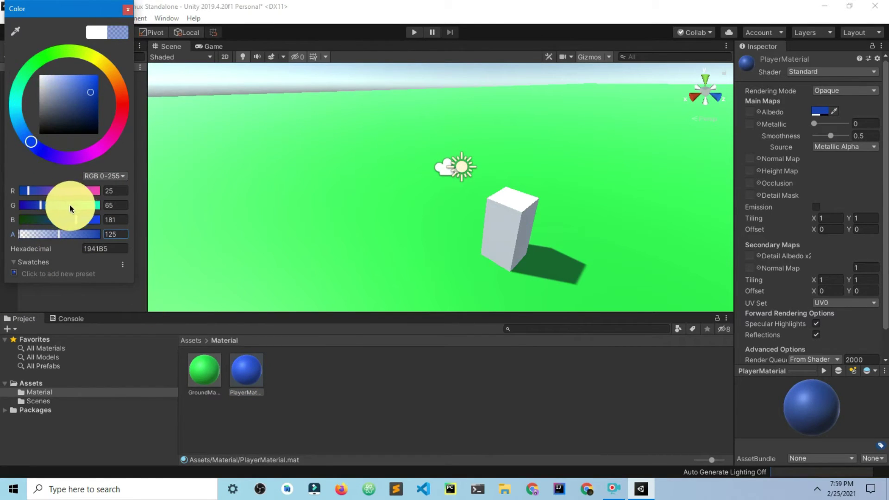
{"action": "mouse_move", "coordinate": [40, 192]}
{"action": "left_mouse_down"}
{"action": "mouse_move", "coordinate": [54, 189]}
{"action": "mouse_move", "coordinate": [47, 192]}
{"action": "left_mouse_up"}
{"action": "left_click", "coordinate": [388, 390]}
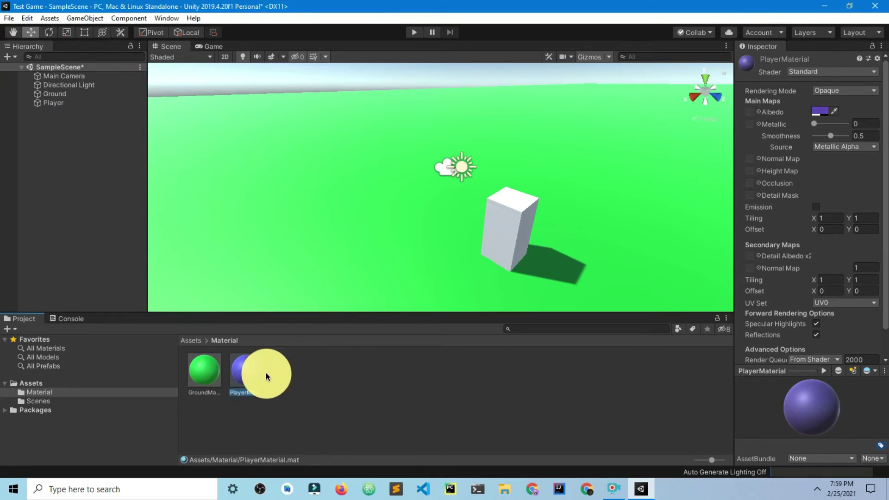
{"action": "left_click_drag", "start_coordinate": [262, 371], "coordinate": [510, 232]}
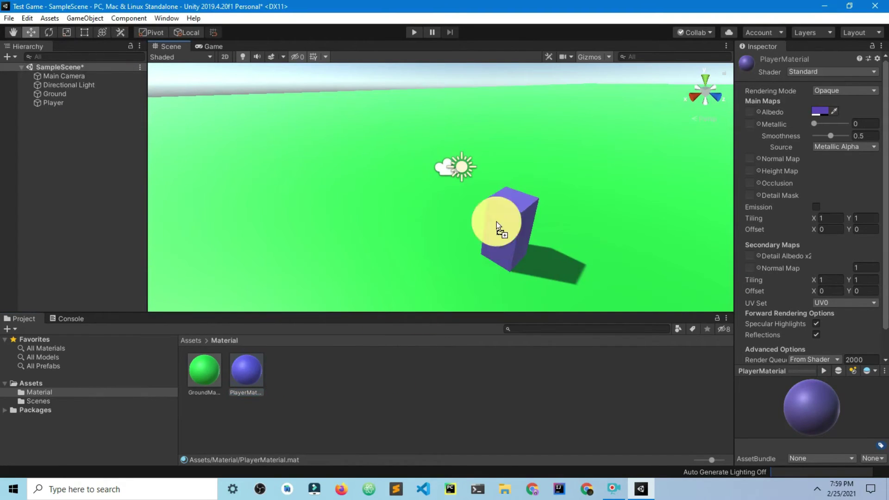
{"action": "left_click", "coordinate": [462, 337]}
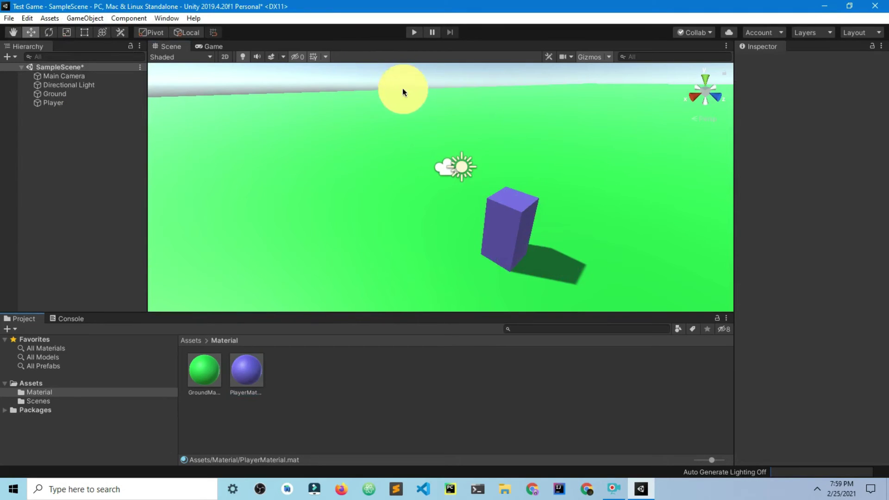
Step: Run and stop the game twice to view the purple Player, once from the Game tab
{"action": "left_click", "coordinate": [415, 35]}
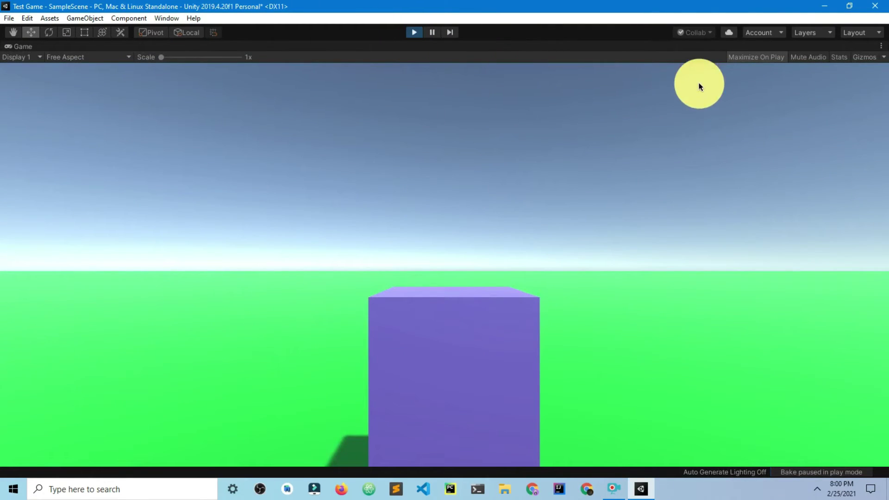
{"action": "left_click", "coordinate": [410, 32]}
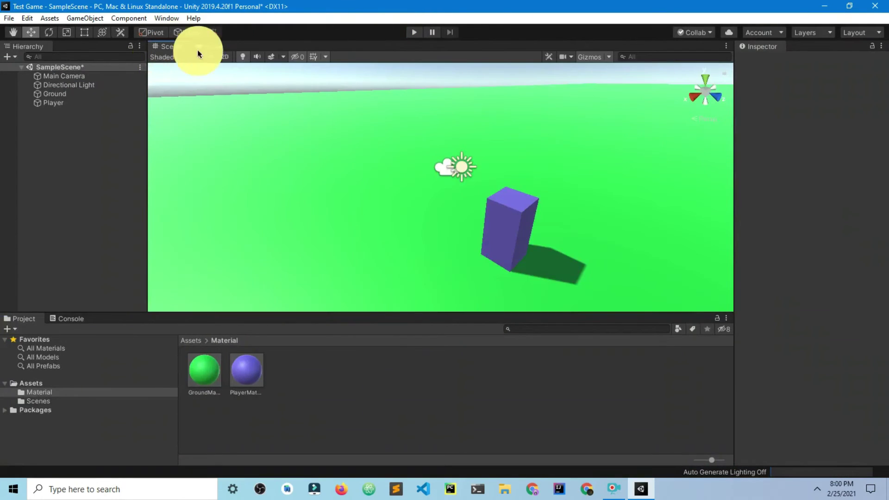
{"action": "left_click", "coordinate": [211, 46]}
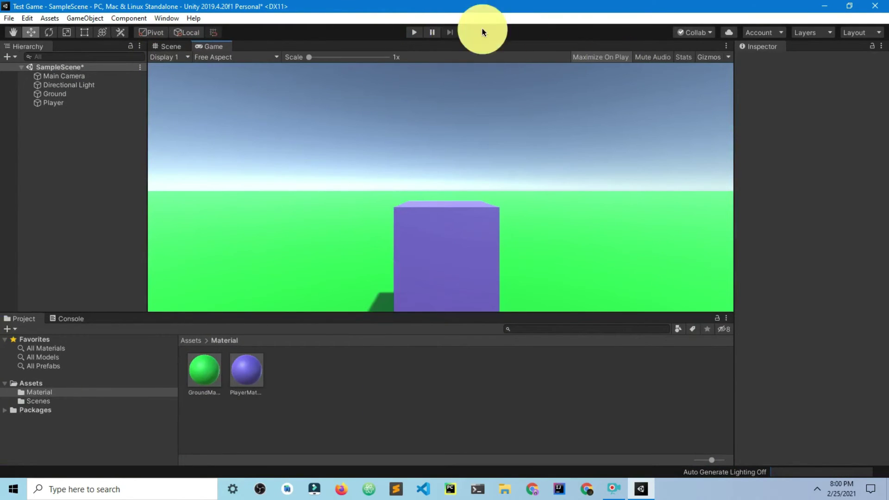
{"action": "left_click", "coordinate": [413, 32]}
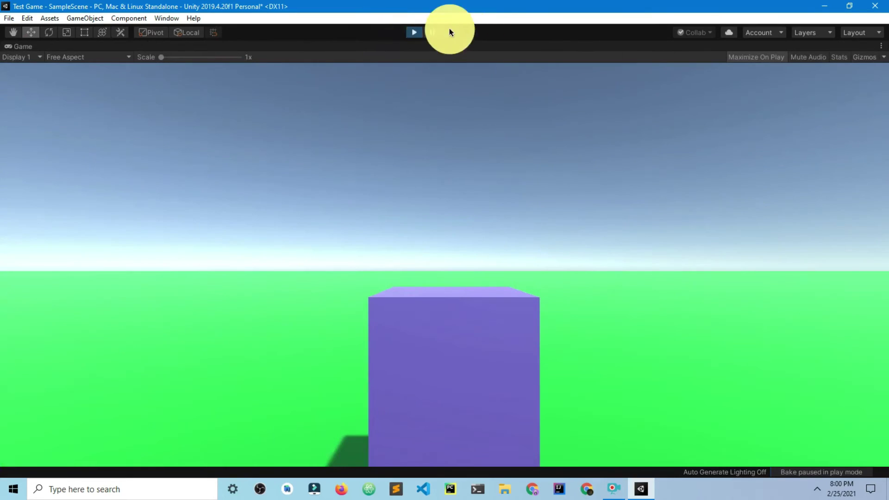
{"action": "left_click", "coordinate": [414, 32]}
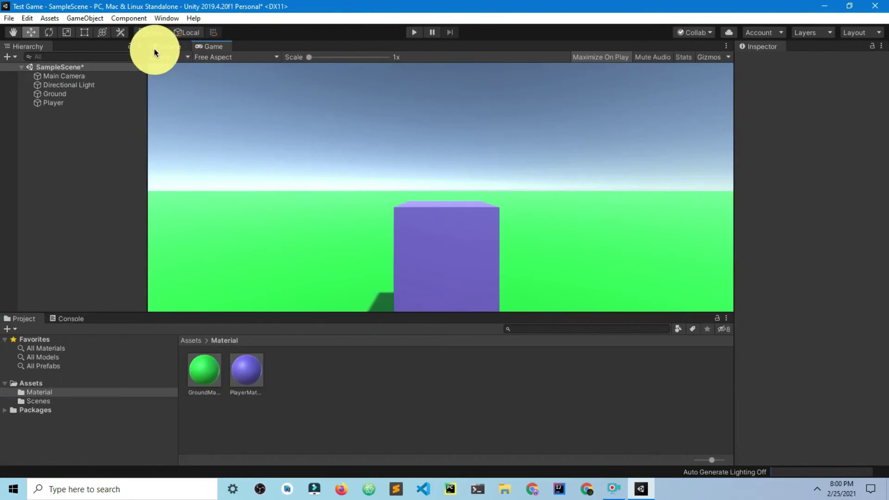
Step: Return to the Scene view, collapse Assets, and select Player in the Hierarchy
{"action": "left_click", "coordinate": [166, 46]}
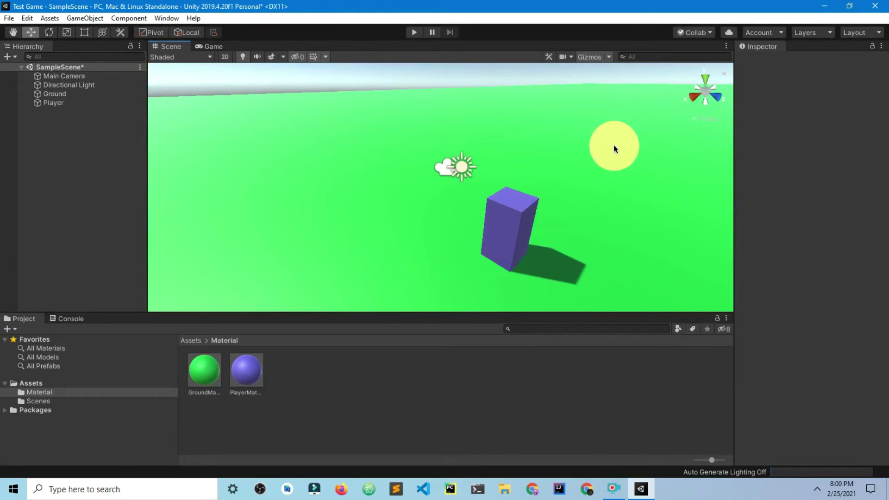
{"action": "left_click", "coordinate": [5, 384]}
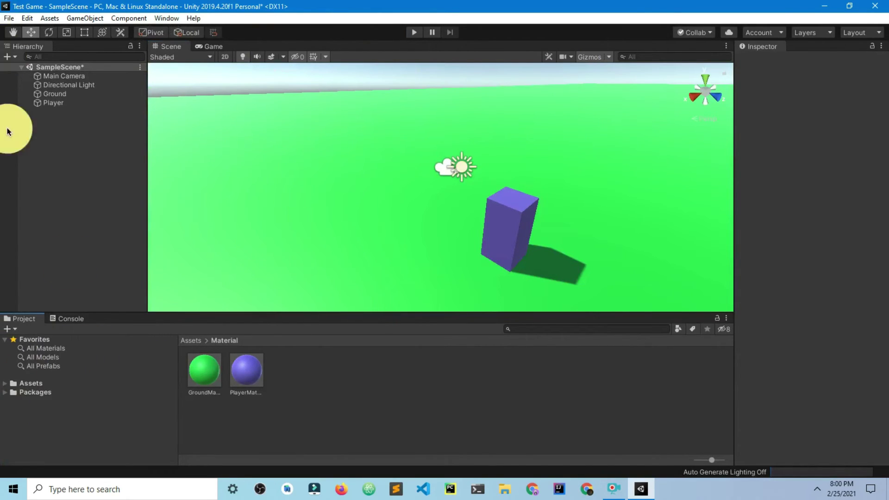
{"action": "left_click", "coordinate": [51, 104]}
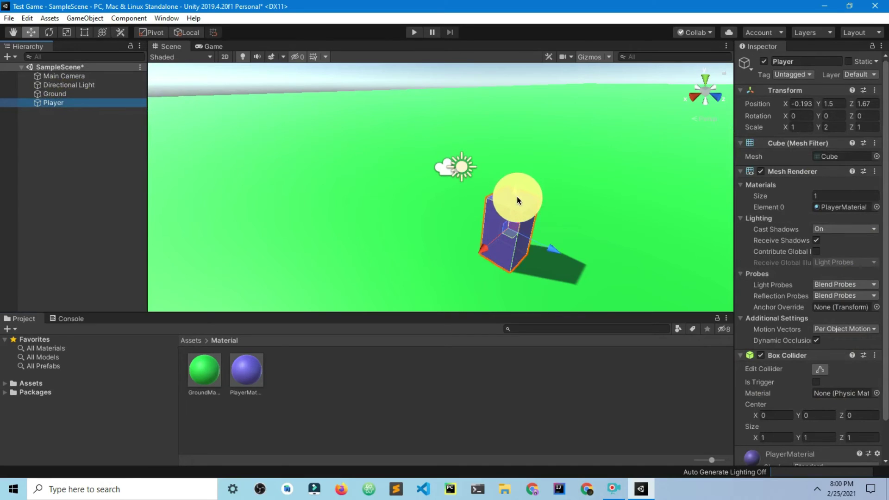
Step: Lift Player to Y 5.52 above the green ground and stop the test run
{"action": "left_click_drag", "start_coordinate": [516, 194], "coordinate": [416, 54]}
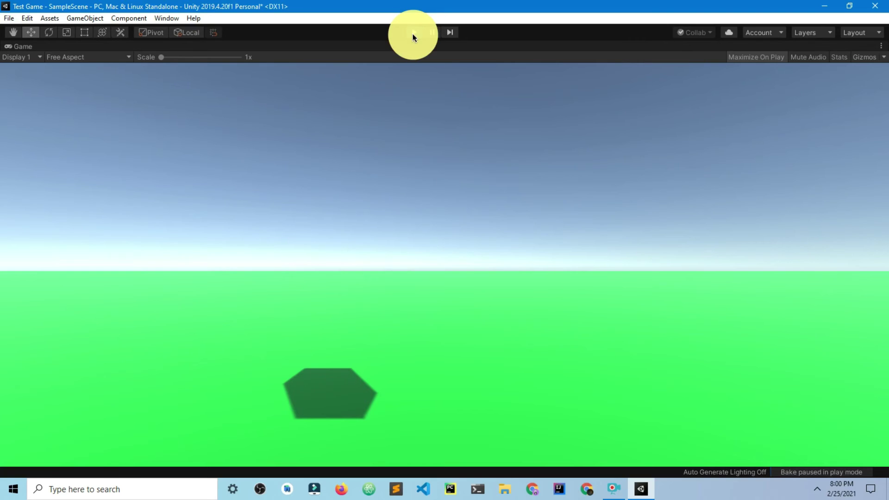
{"action": "left_click", "coordinate": [414, 33]}
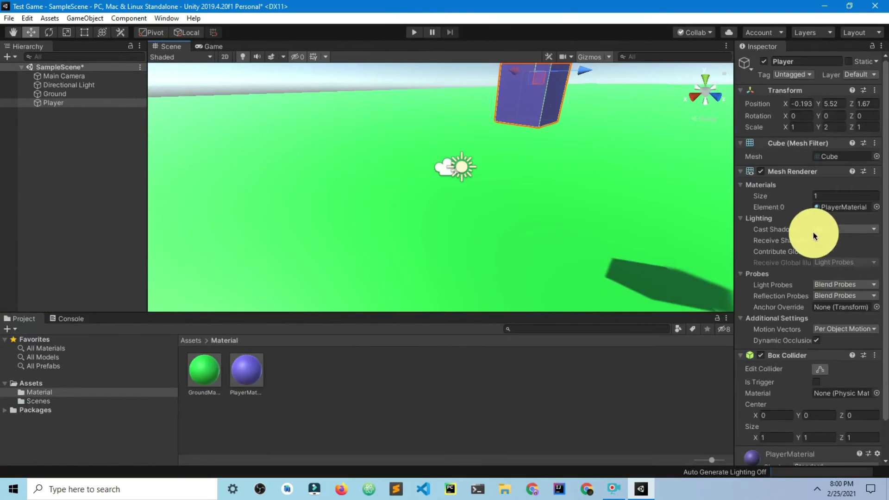
Step: Add a Rigidbody component to Player and run the game to watch it fall
{"action": "scroll", "coordinate": [806, 408], "scroll_direction": "down", "scroll_amount": 2}
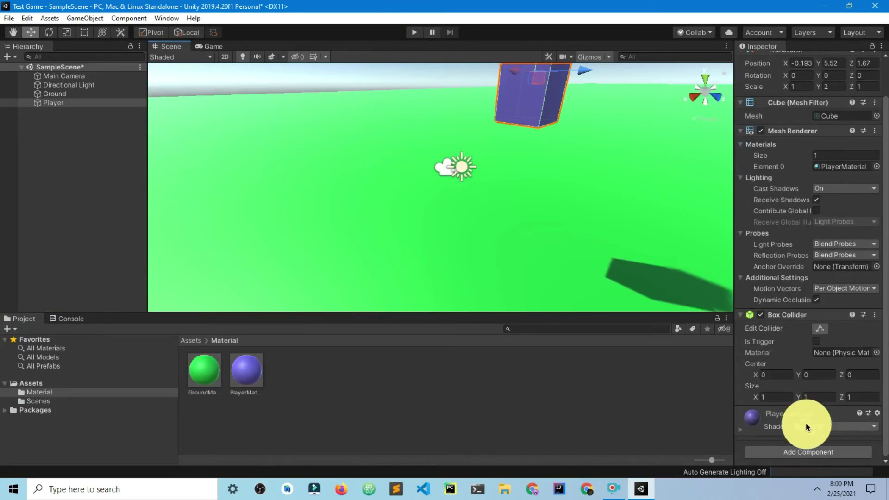
{"action": "left_click", "coordinate": [810, 453]}
{"action": "type", "text": "rigi"}
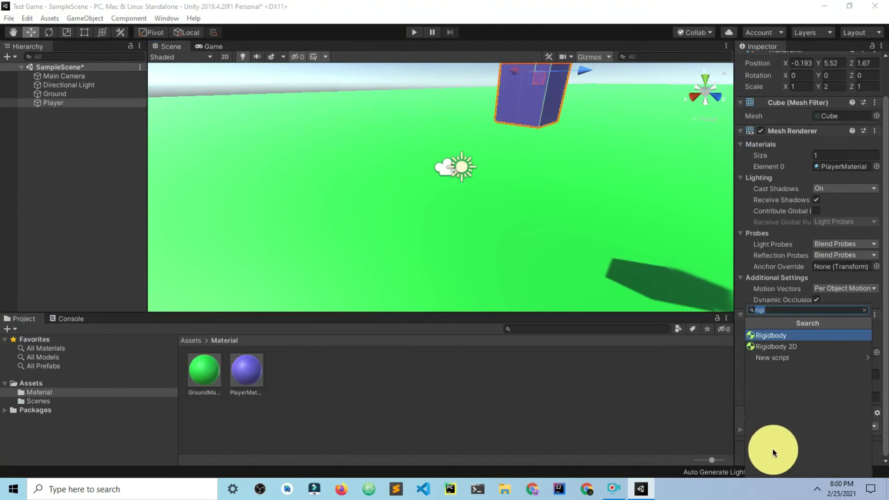
{"action": "key", "text": "BackSpace"}
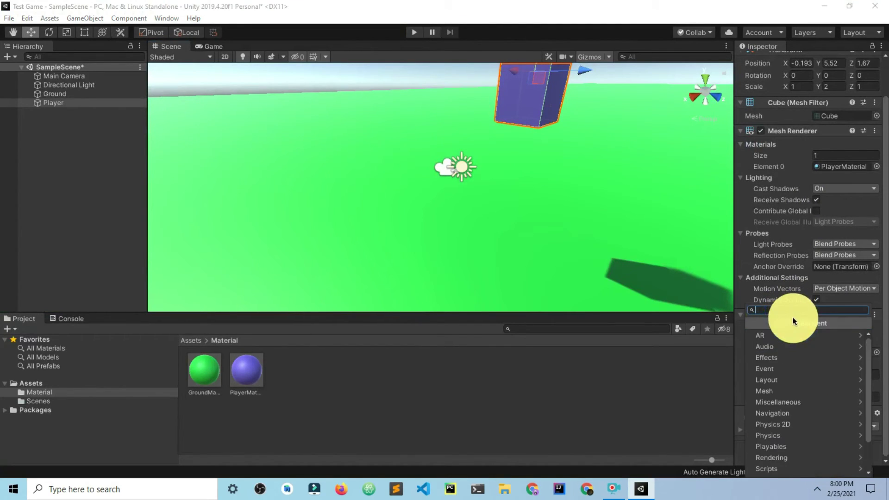
{"action": "left_click", "coordinate": [794, 434]}
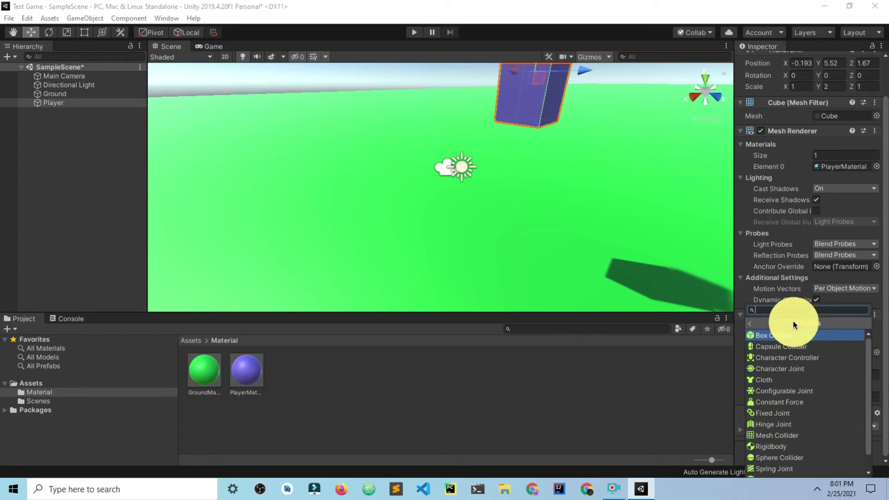
{"action": "type", "text": "rigid"}
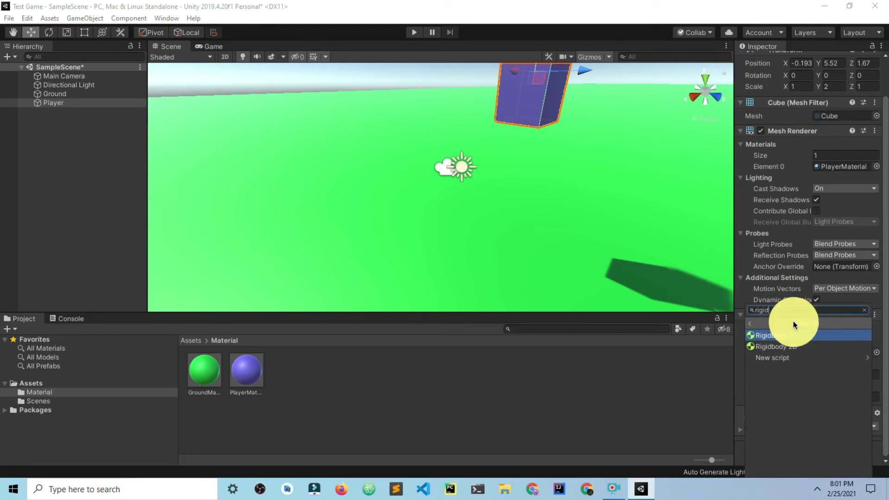
{"action": "left_click", "coordinate": [771, 341]}
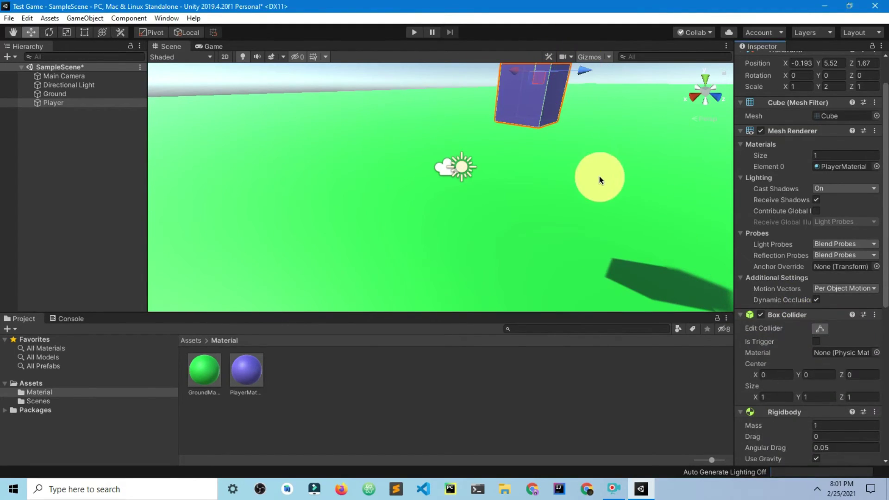
{"action": "left_click", "coordinate": [415, 32]}
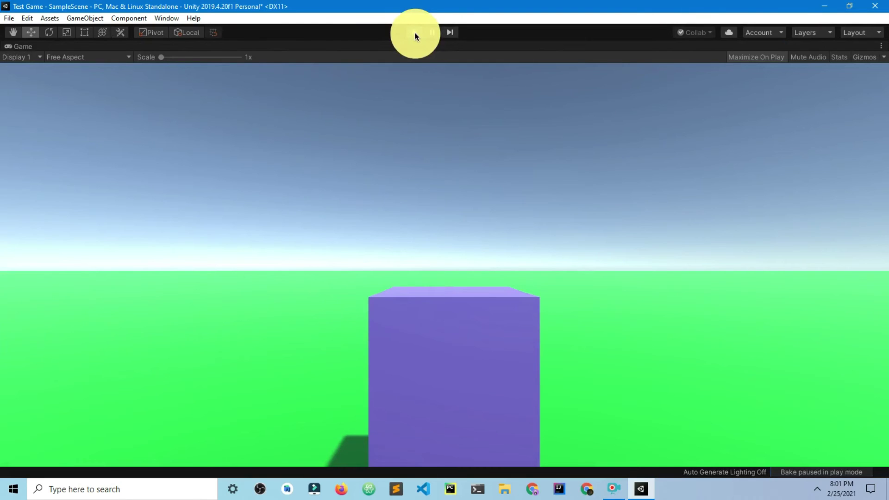
Step: Exit Play mode, raise the Player box higher, and playtest it falling under gravity
{"action": "left_click", "coordinate": [415, 33]}
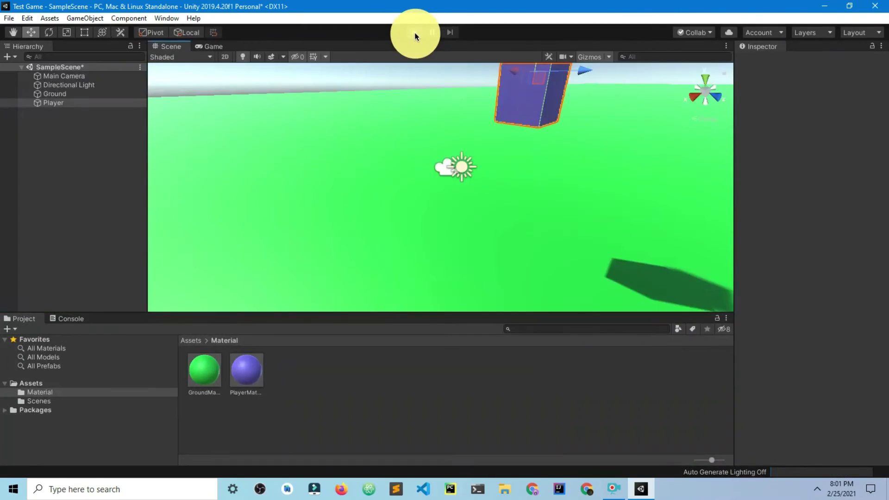
{"action": "scroll", "coordinate": [446, 62], "scroll_direction": "up", "scroll_amount": 2}
{"action": "scroll", "coordinate": [502, 143], "scroll_direction": "down", "scroll_amount": 5}
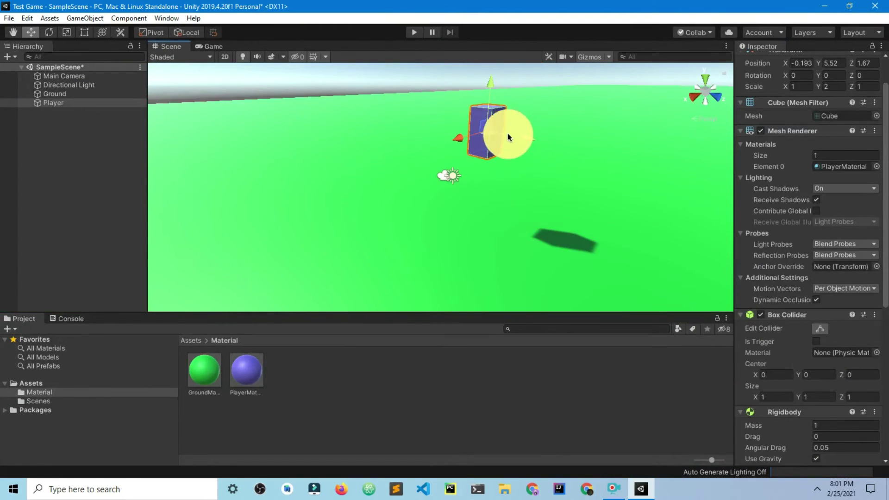
{"action": "left_click_drag", "start_coordinate": [483, 105], "coordinate": [497, 20]}
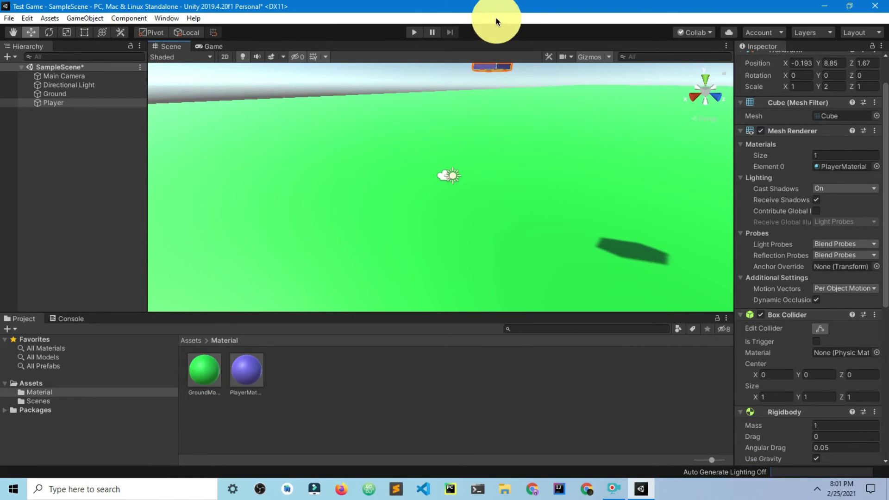
{"action": "middle_click_drag", "start_coordinate": [540, 131], "coordinate": [478, 179]}
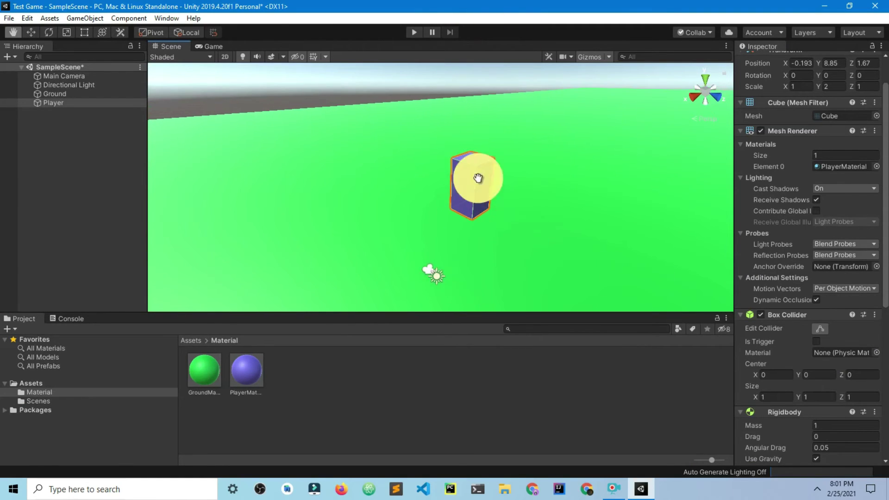
{"action": "left_click", "coordinate": [413, 36]}
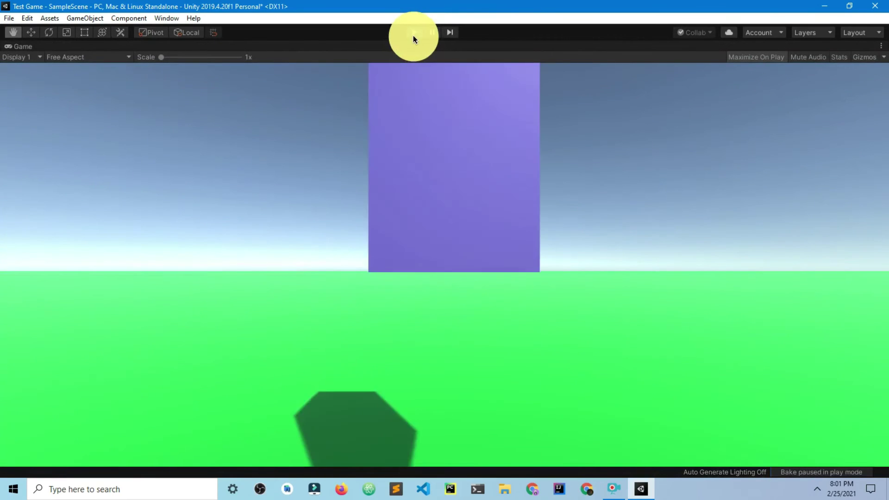
{"action": "left_click", "coordinate": [413, 35]}
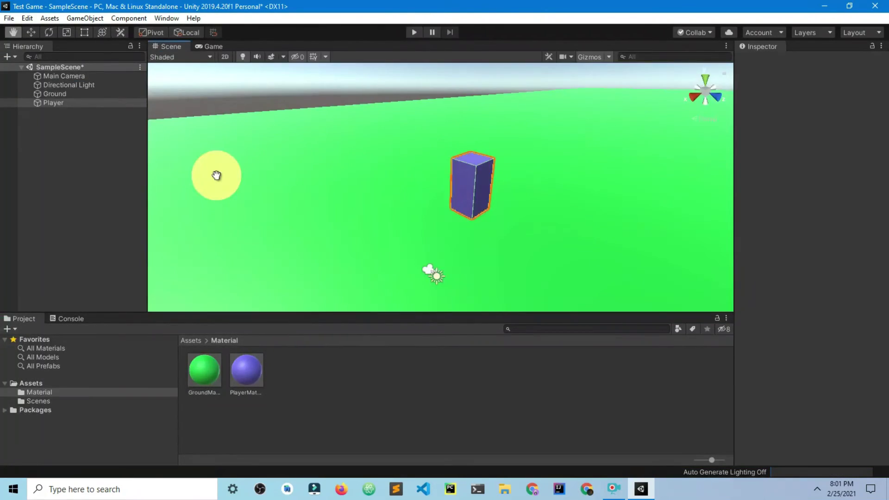
Step: Lower the Player box with the Move tool to Y 1.62, just above the ground
{"action": "left_click_drag", "start_coordinate": [496, 258], "coordinate": [478, 220]}
{"action": "scroll", "coordinate": [473, 214], "scroll_direction": "down", "scroll_amount": 2}
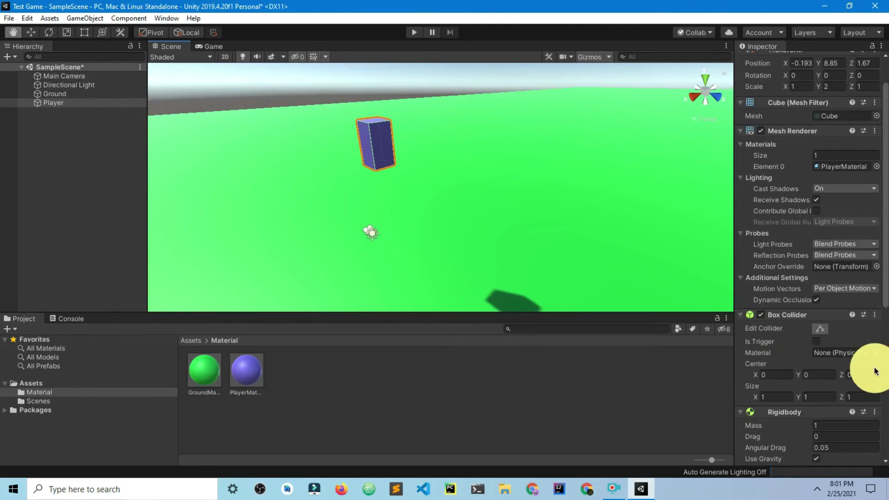
{"action": "scroll", "coordinate": [404, 195], "scroll_direction": "up", "scroll_amount": 3}
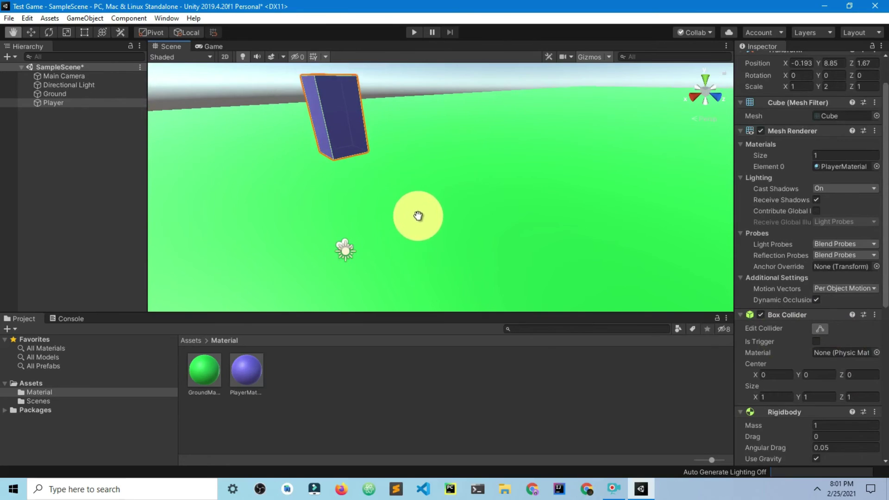
{"action": "left_click", "coordinate": [55, 104]}
{"action": "key", "text": "w"}
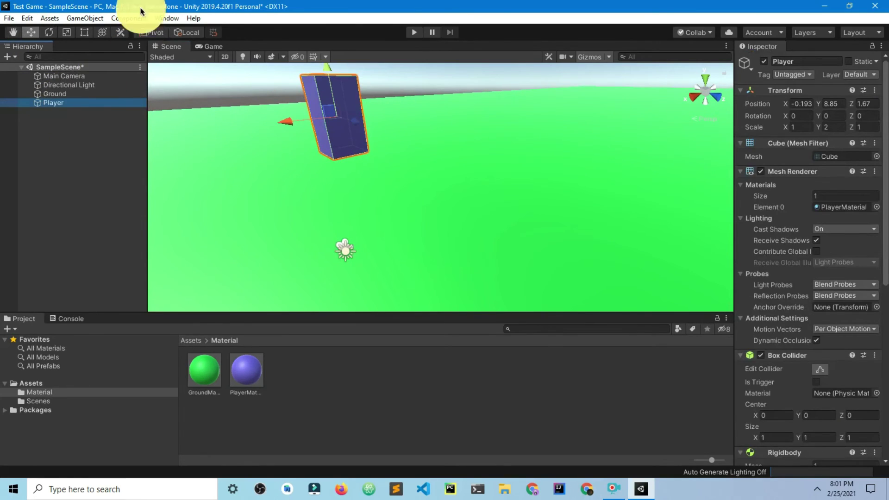
{"action": "left_click_drag", "start_coordinate": [331, 82], "coordinate": [361, 276]}
{"action": "left_click", "coordinate": [219, 48]}
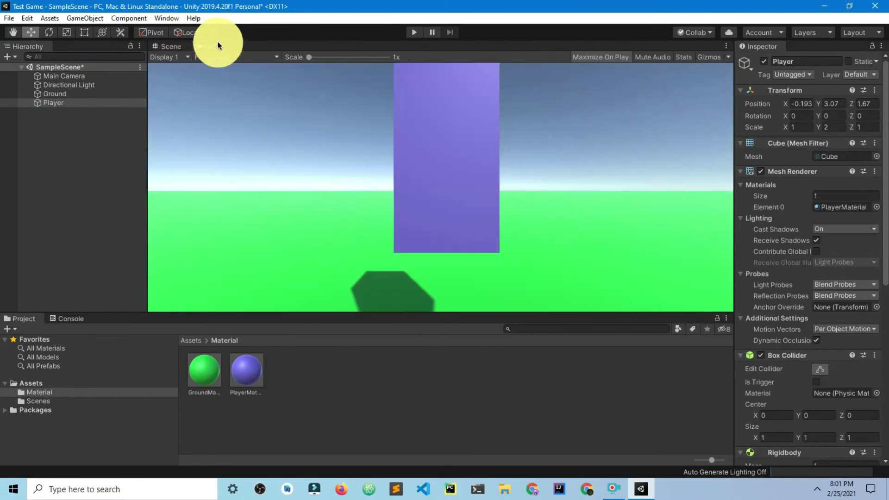
{"action": "left_click", "coordinate": [164, 46]}
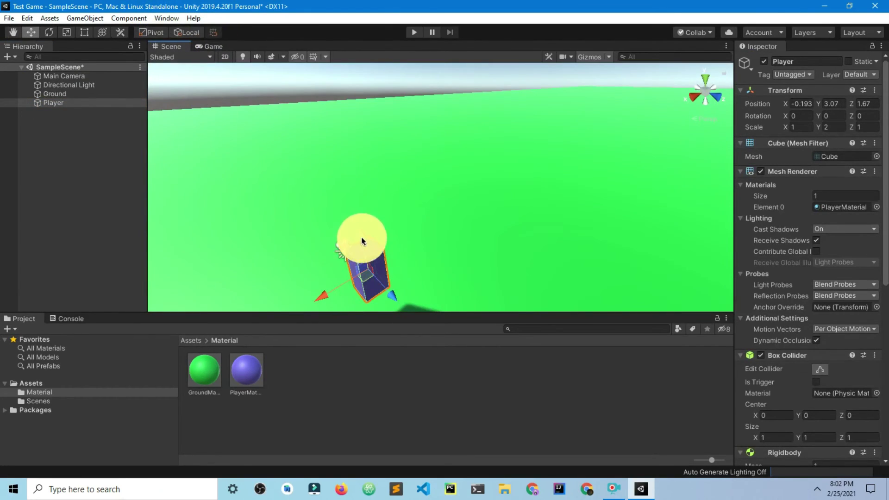
{"action": "left_click_drag", "start_coordinate": [362, 238], "coordinate": [357, 248]}
{"action": "left_click", "coordinate": [209, 47]}
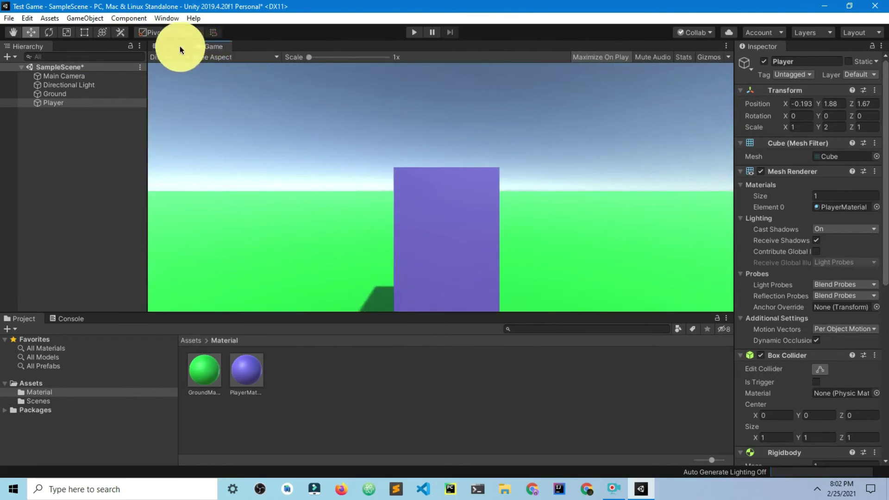
{"action": "left_click", "coordinate": [166, 46]}
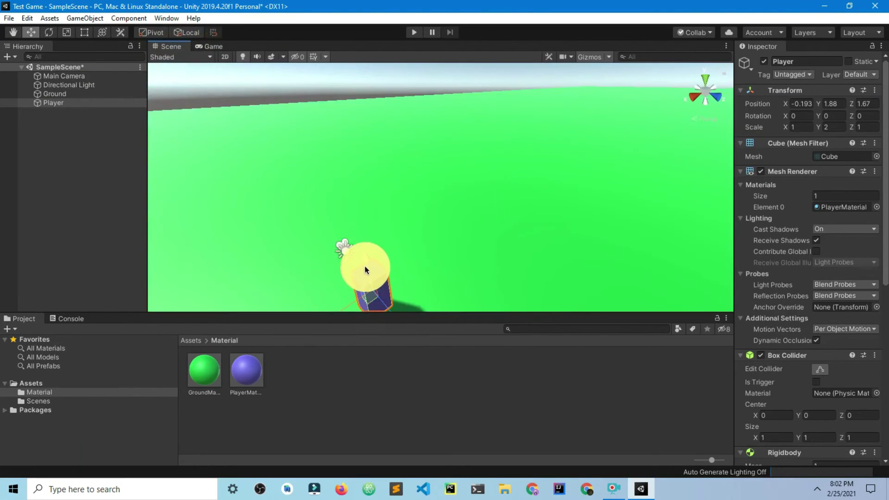
{"action": "left_click_drag", "start_coordinate": [365, 270], "coordinate": [368, 270]}
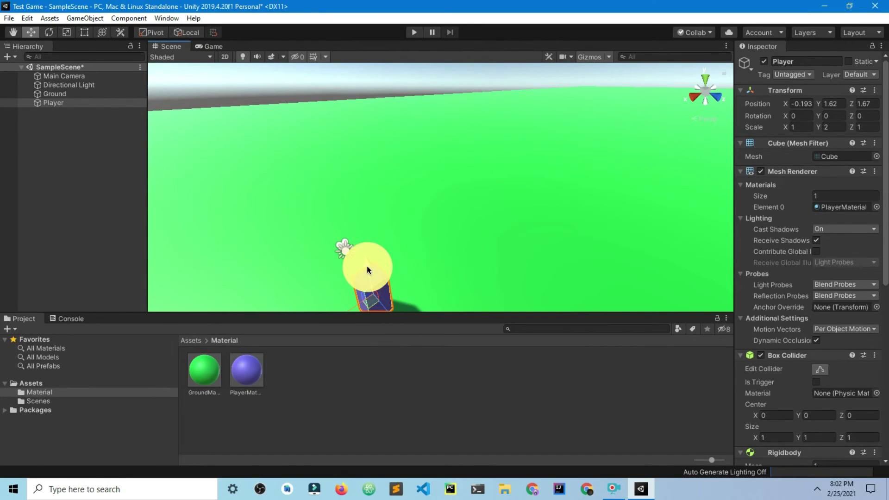
{"action": "right_click_drag", "start_coordinate": [367, 270], "coordinate": [460, 272], "text": "alt"}
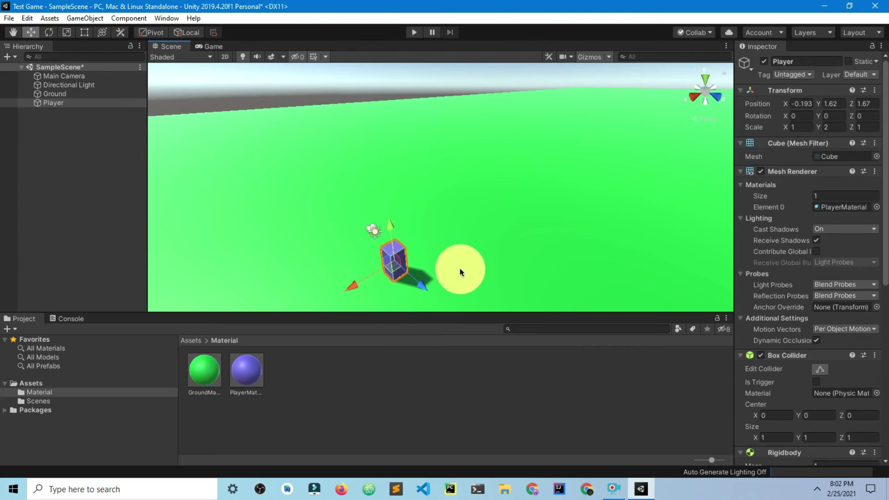
Step: Duplicate Player with Ctrl+D and rename the Player (1) copy to Enemy
{"action": "right_click", "coordinate": [64, 143]}
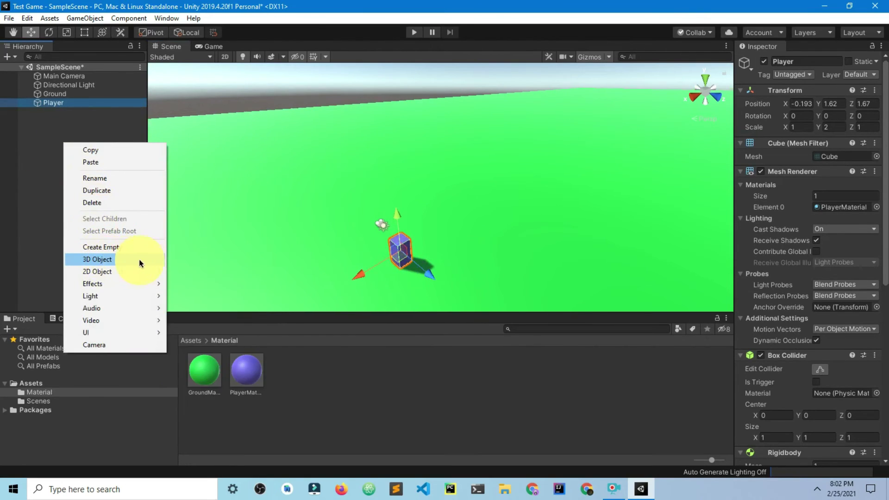
{"action": "mouse_move", "coordinate": [139, 259]}
{"action": "left_click", "coordinate": [58, 102]}
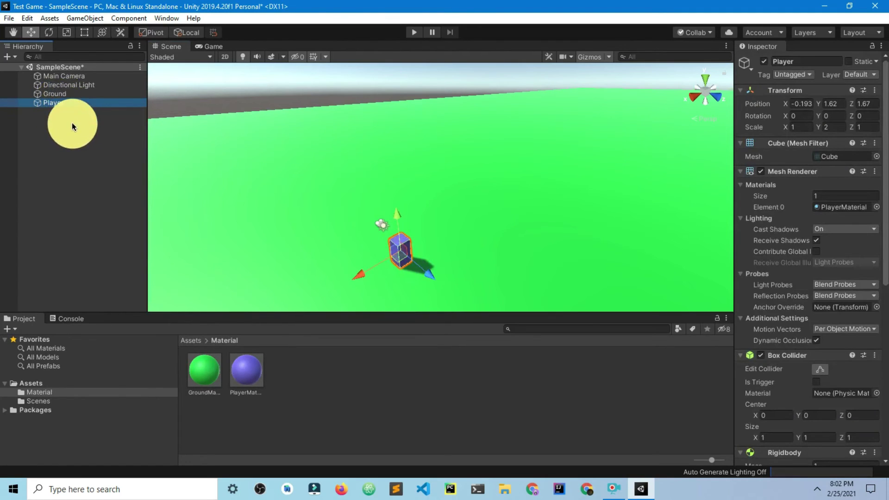
{"action": "key", "text": "ctrl+d"}
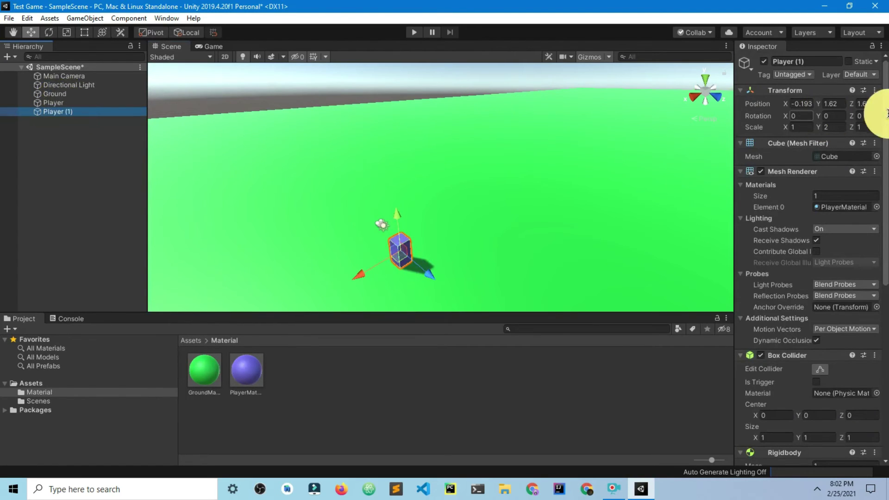
{"action": "left_click", "coordinate": [805, 62]}
{"action": "type", "text": "Enemy"}
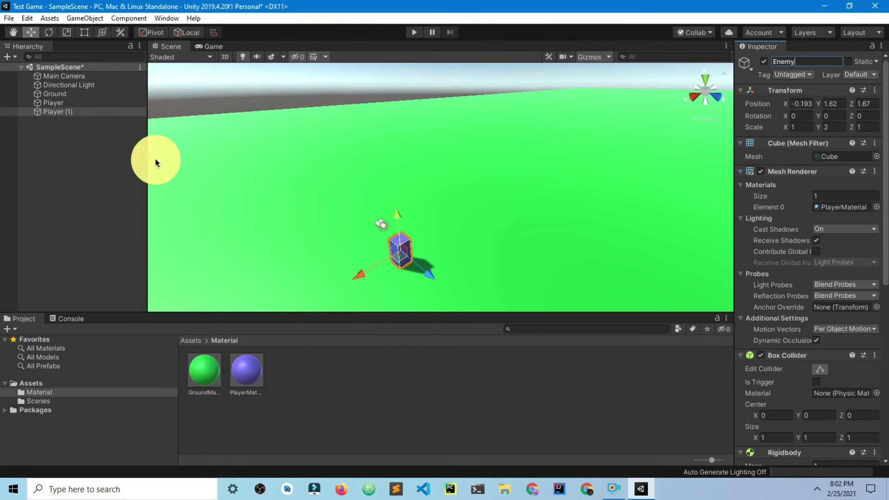
{"action": "left_click", "coordinate": [100, 149]}
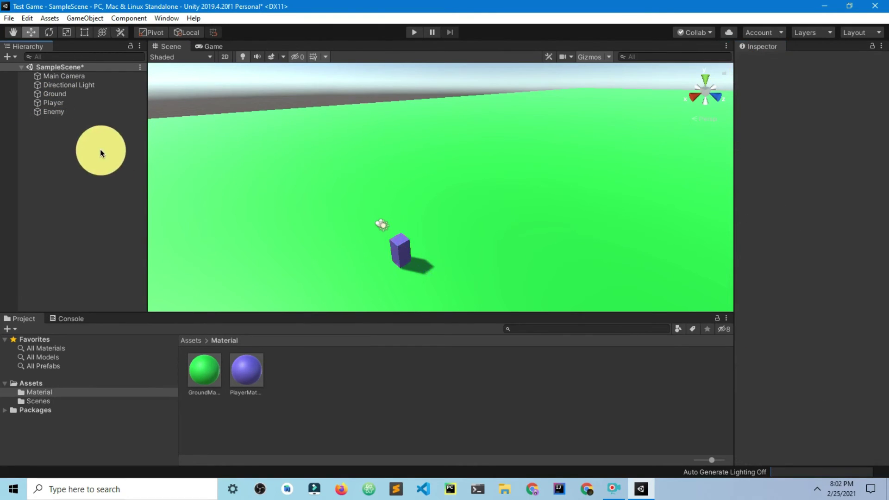
{"action": "left_click", "coordinate": [101, 111]}
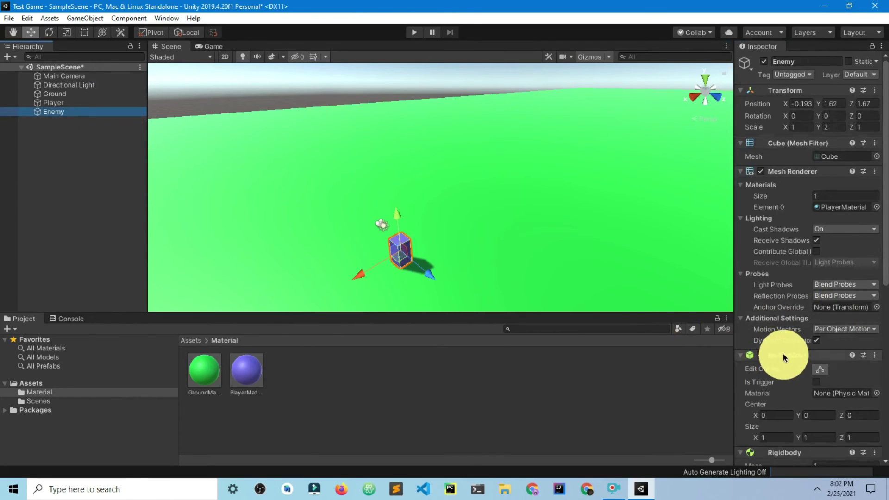
Step: Disable Enemy's Box Collider, move it to 0.08, 5.7 above the Player, and start Play mode
{"action": "left_click", "coordinate": [761, 355]}
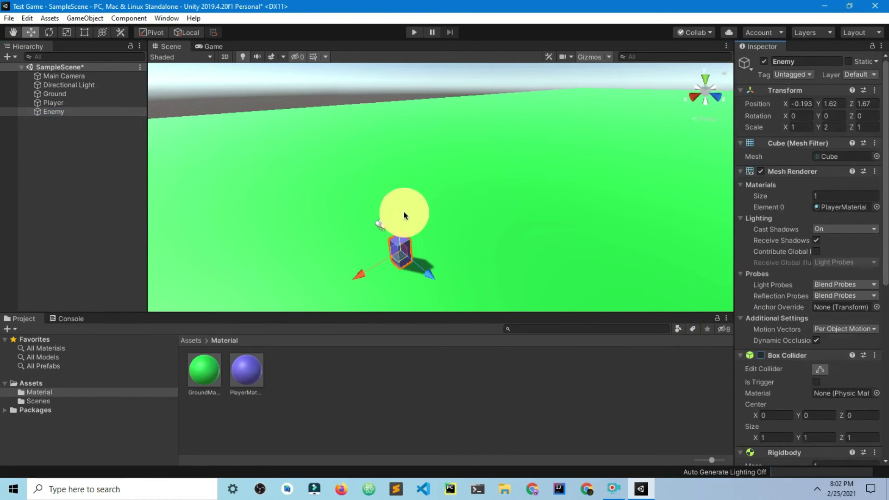
{"action": "left_click", "coordinate": [77, 113]}
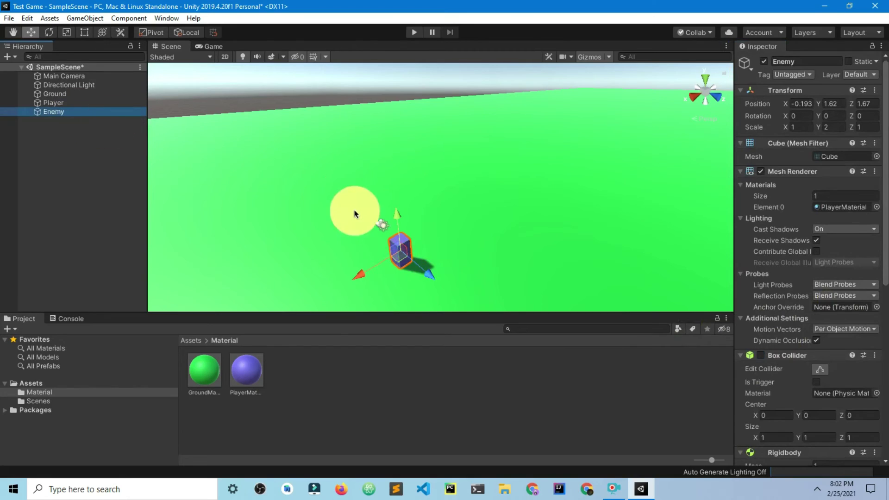
{"action": "left_click_drag", "start_coordinate": [395, 221], "coordinate": [391, 173]}
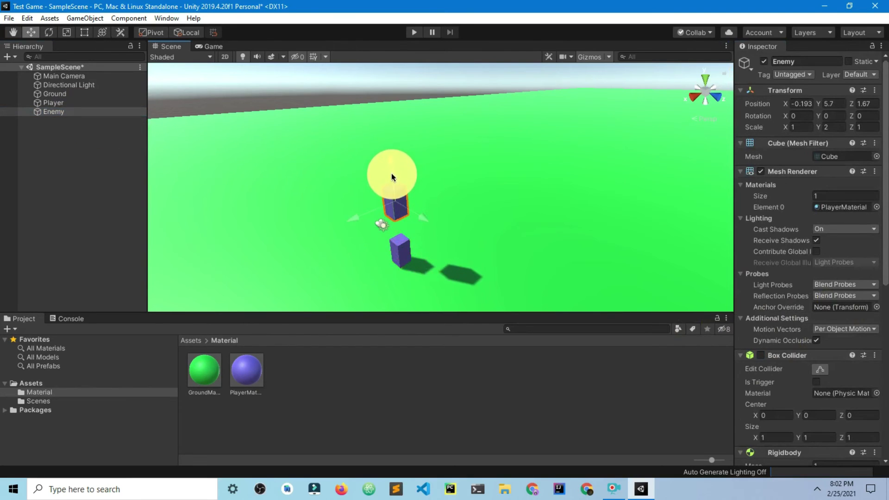
{"action": "left_click_drag", "start_coordinate": [350, 217], "coordinate": [347, 218]}
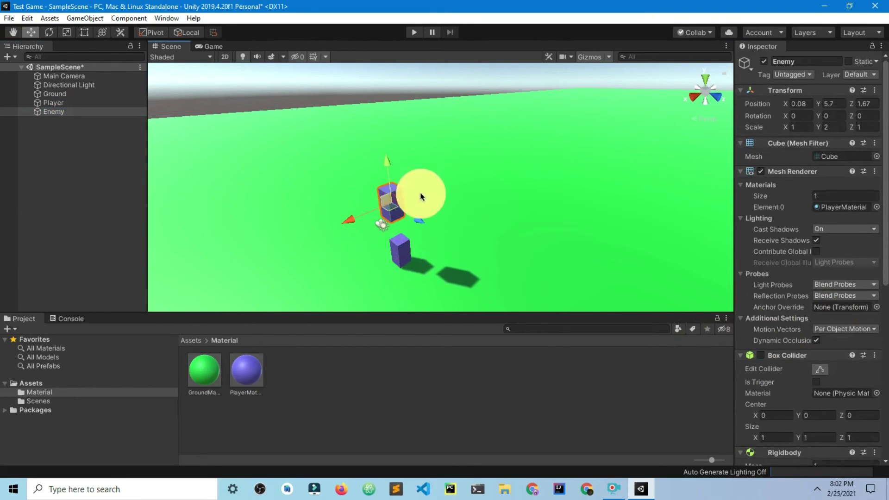
{"action": "left_click", "coordinate": [416, 33]}
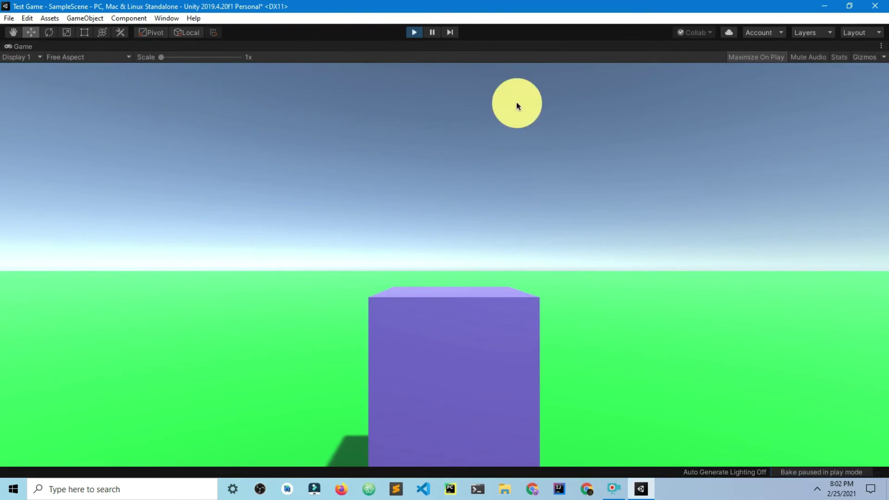
Step: Exit Play mode and switch the Enemy's Box Collider off in the Inspector
{"action": "left_click", "coordinate": [414, 32]}
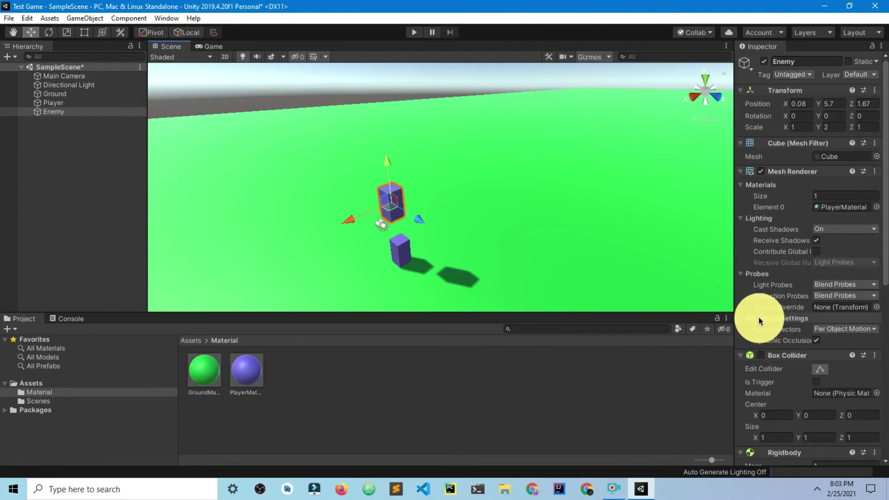
{"action": "scroll", "coordinate": [764, 354], "scroll_direction": "down", "scroll_amount": 3}
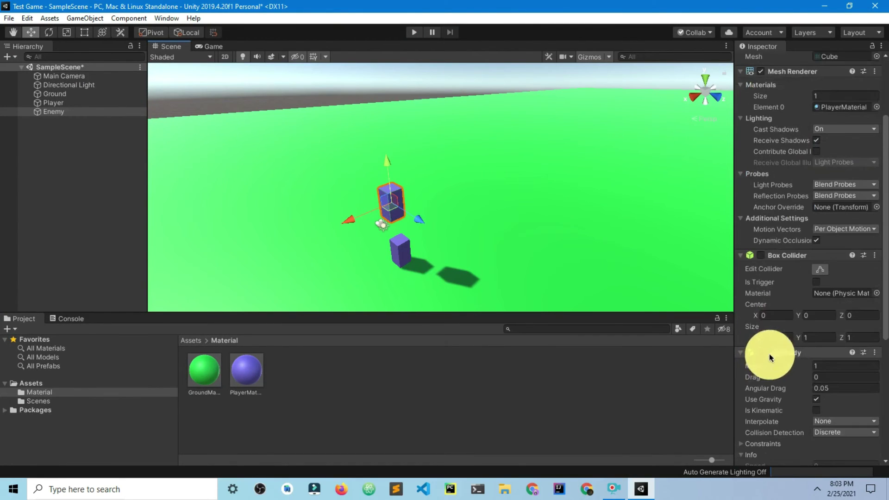
{"action": "left_click", "coordinate": [760, 256]}
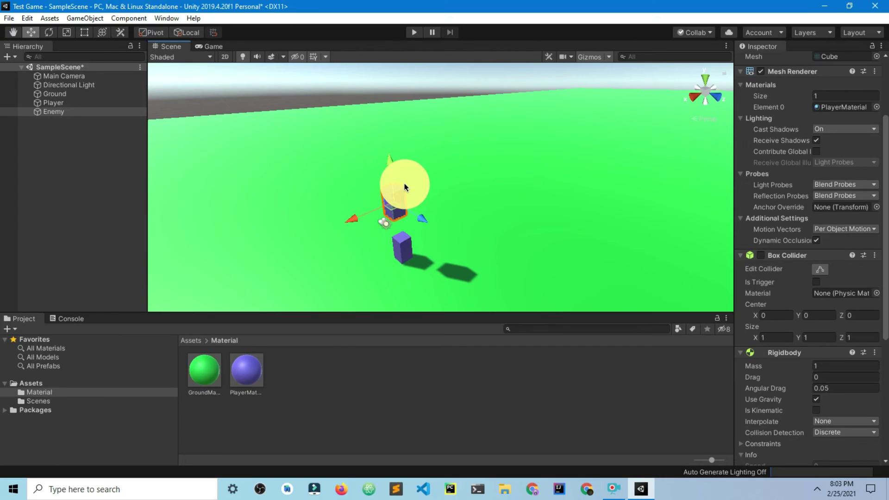
Step: Re-enable Enemy's Box Collider and playtest the falling boxes, nudging the cube along X between runs
{"action": "left_click", "coordinate": [761, 255]}
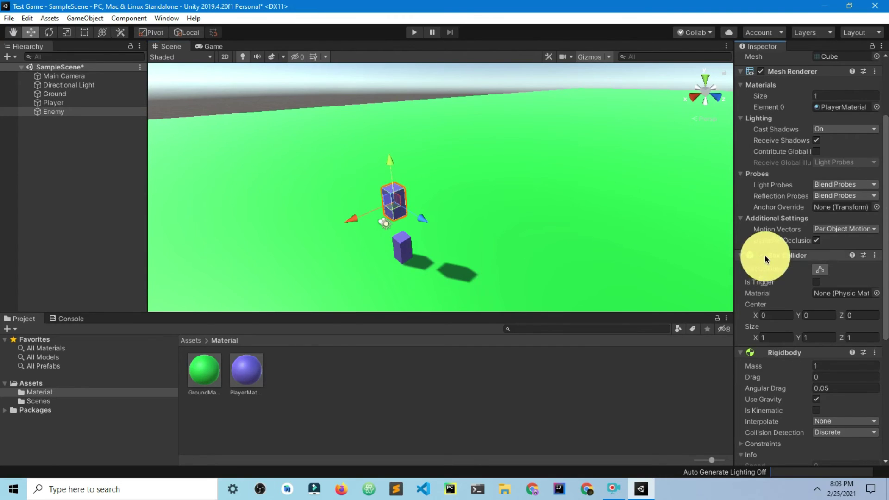
{"action": "left_click", "coordinate": [415, 32]}
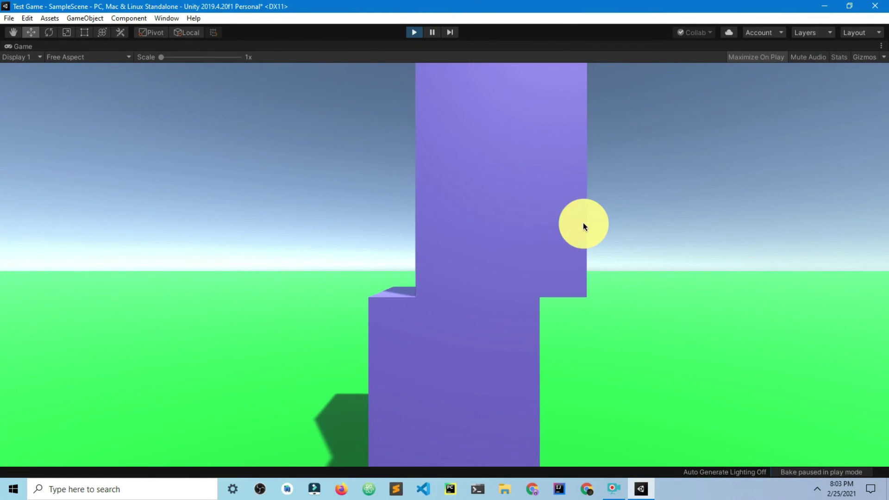
{"action": "left_click", "coordinate": [413, 32]}
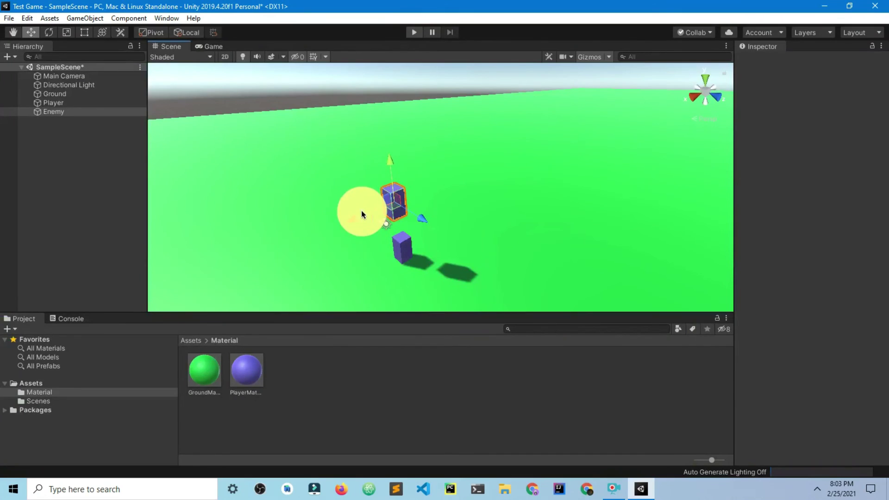
{"action": "left_click_drag", "start_coordinate": [354, 215], "coordinate": [348, 220]}
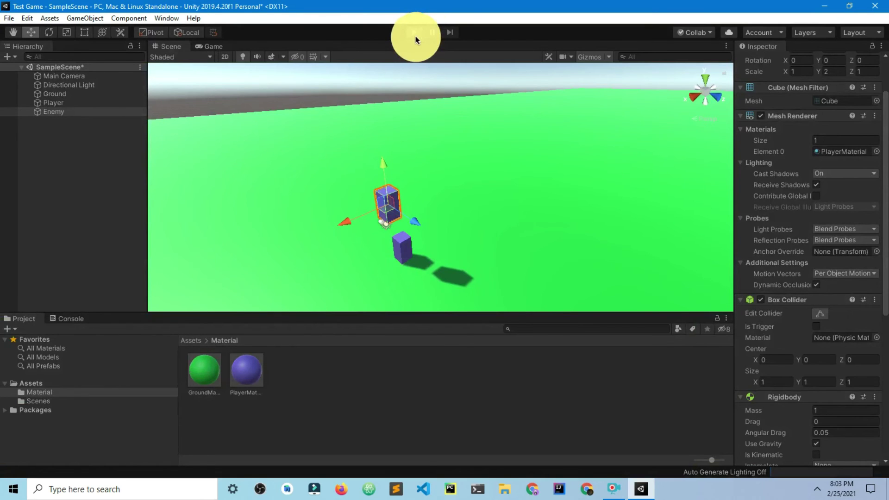
{"action": "left_click", "coordinate": [415, 38]}
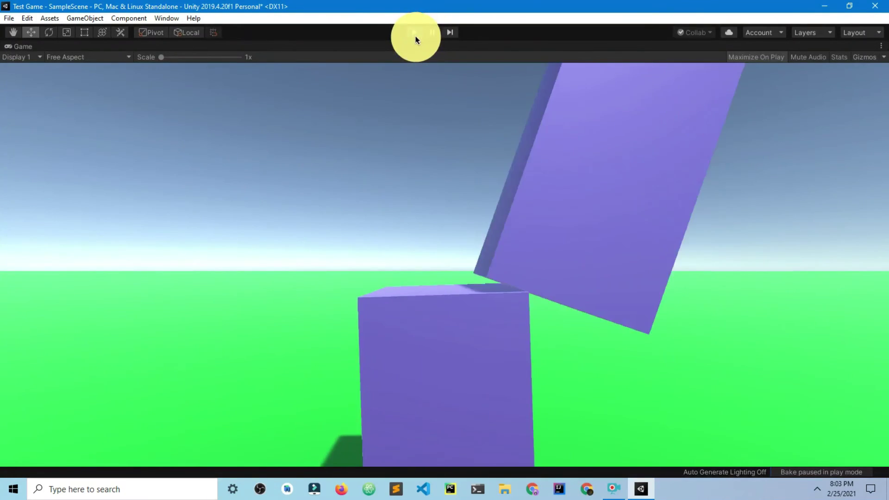
{"action": "left_click", "coordinate": [415, 34]}
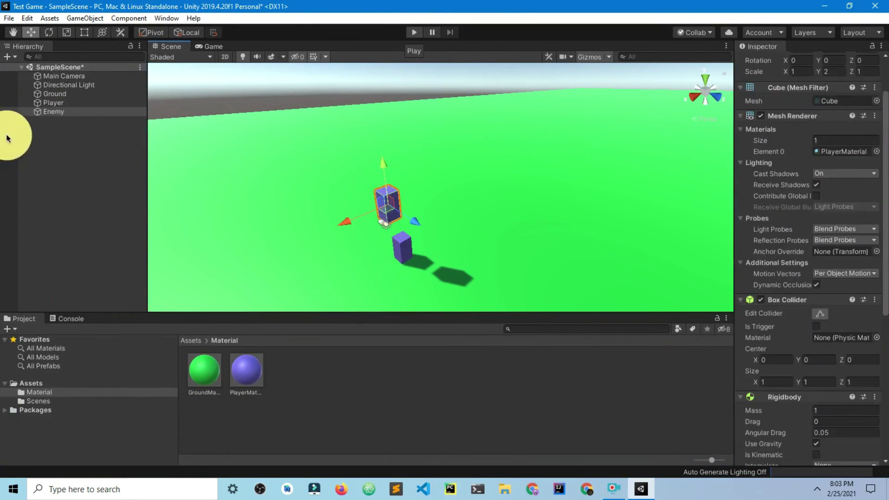
Step: Deactivate the Enemy object so only the purple Player block remains
{"action": "left_click", "coordinate": [54, 111]}
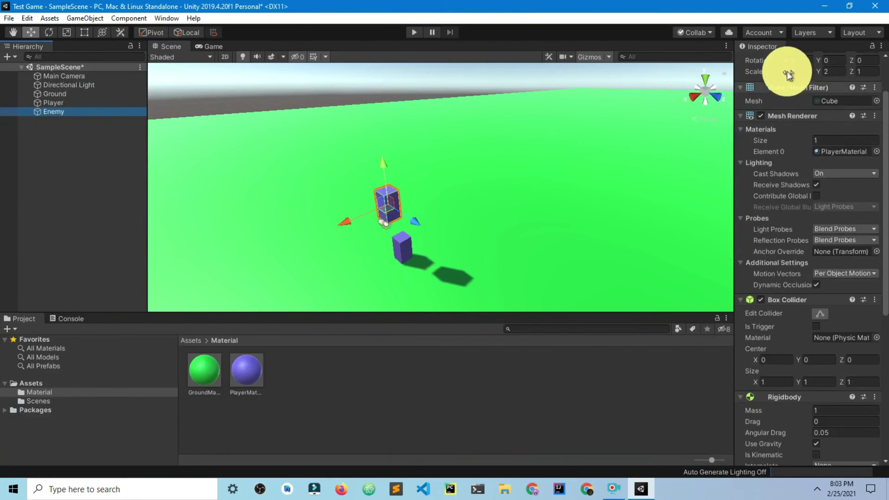
{"action": "scroll", "coordinate": [786, 74], "scroll_direction": "up", "scroll_amount": 3}
{"action": "left_click", "coordinate": [769, 68]}
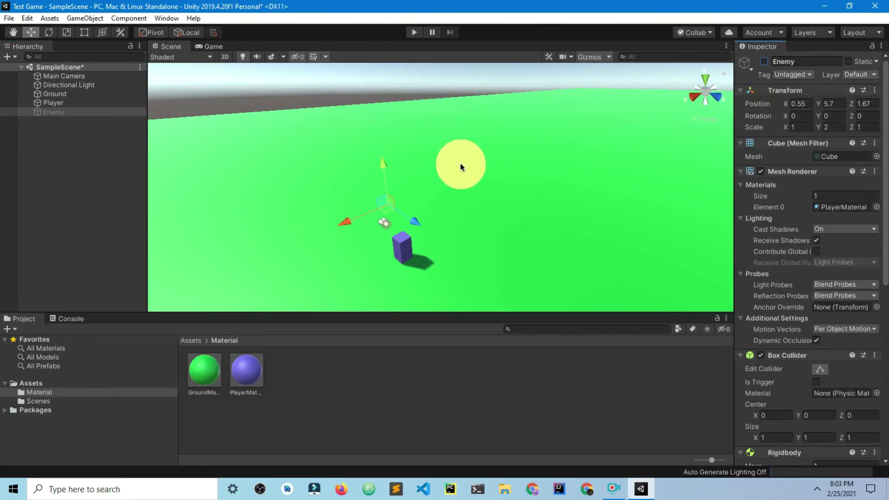
Step: Clear the selection and pick Main Camera in the Hierarchy to show its Camera component
{"action": "left_click", "coordinate": [104, 141]}
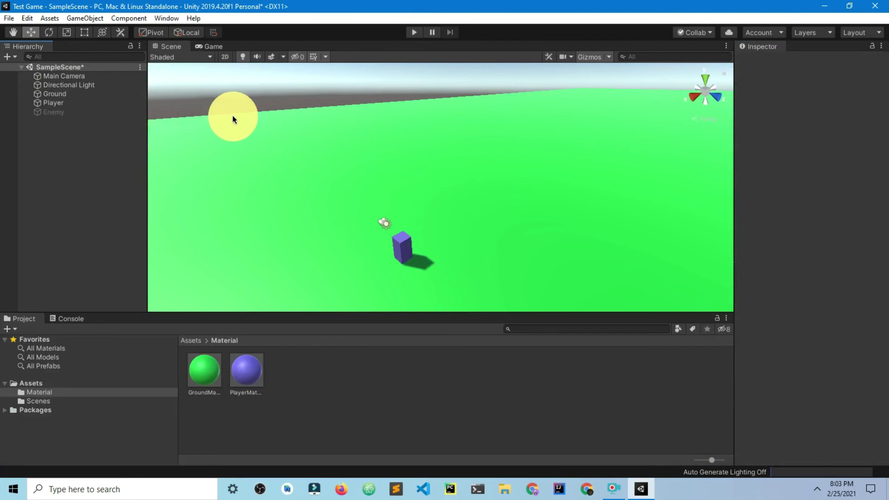
{"action": "left_click", "coordinate": [63, 76]}
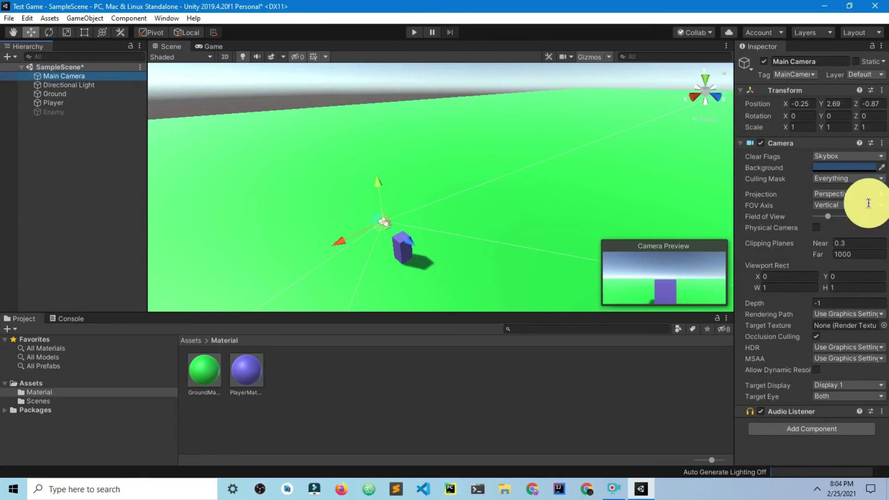
Step: Set the camera's Background colour to a vivid red (C32424) in the Color picker
{"action": "left_click", "coordinate": [855, 156]}
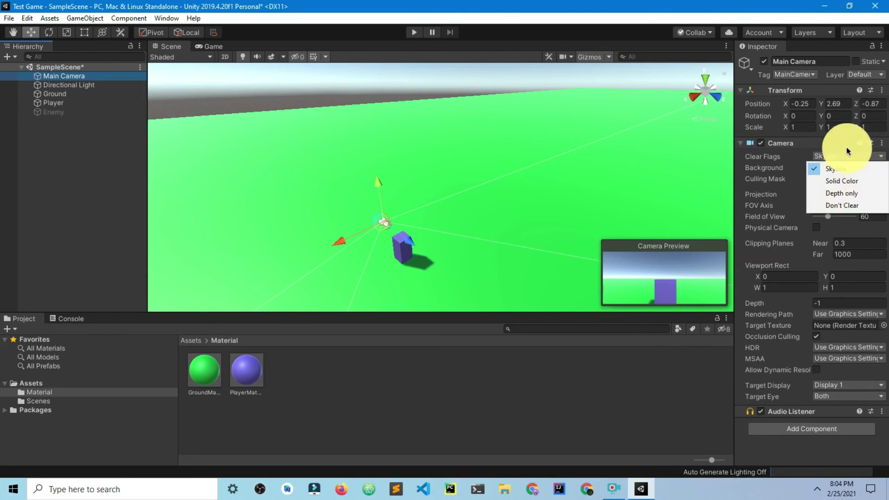
{"action": "left_click", "coordinate": [848, 161]}
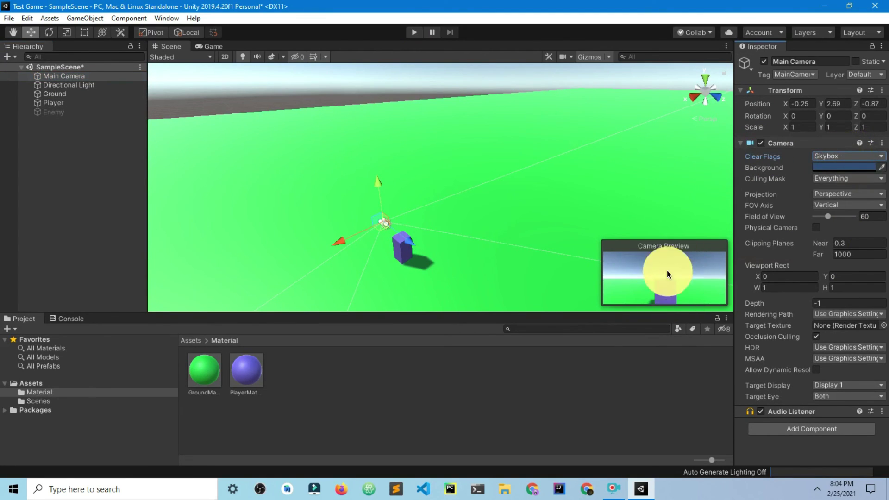
{"action": "left_click", "coordinate": [879, 157]}
{"action": "left_click", "coordinate": [880, 157]}
{"action": "left_click", "coordinate": [848, 167]}
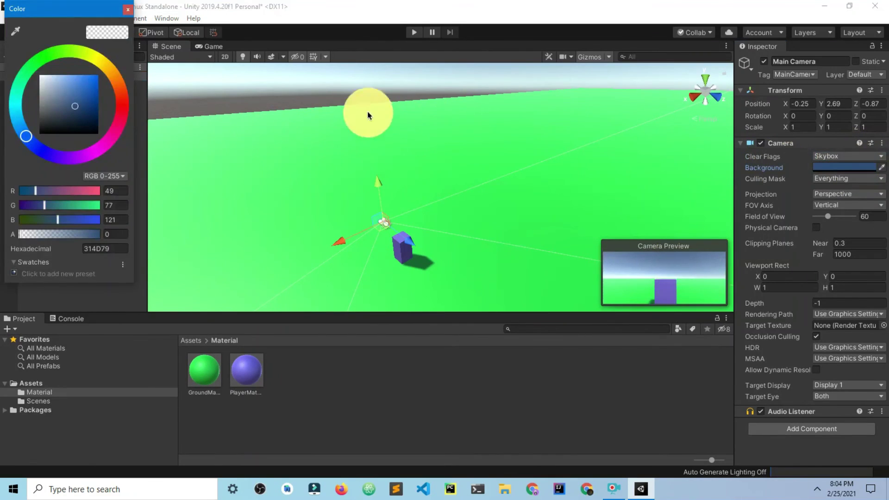
{"action": "left_click", "coordinate": [123, 105]}
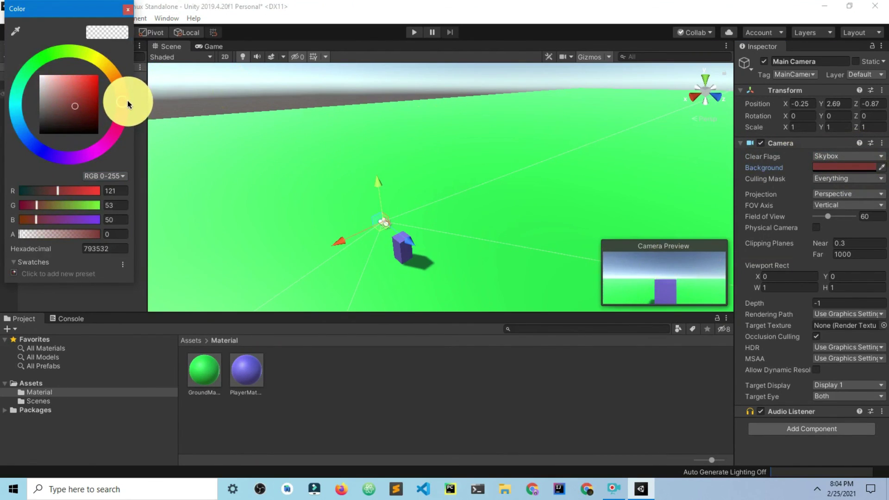
{"action": "left_click_drag", "start_coordinate": [69, 98], "coordinate": [87, 88]}
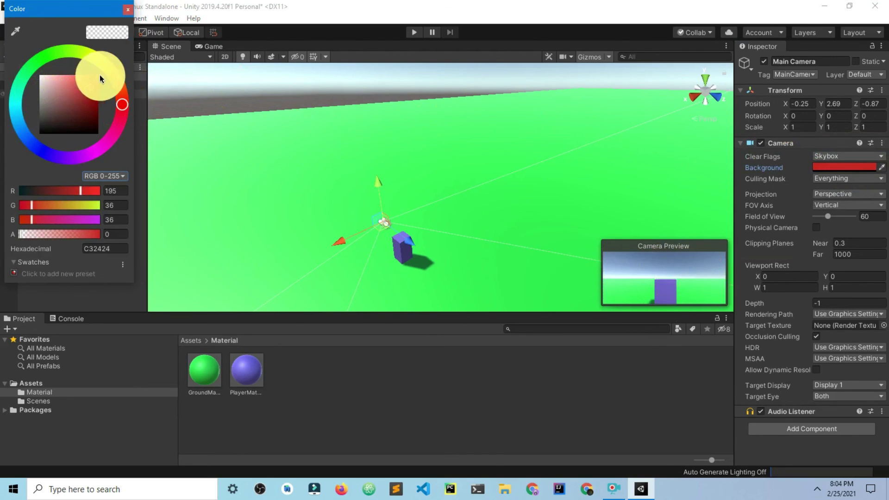
{"action": "left_click", "coordinate": [124, 12]}
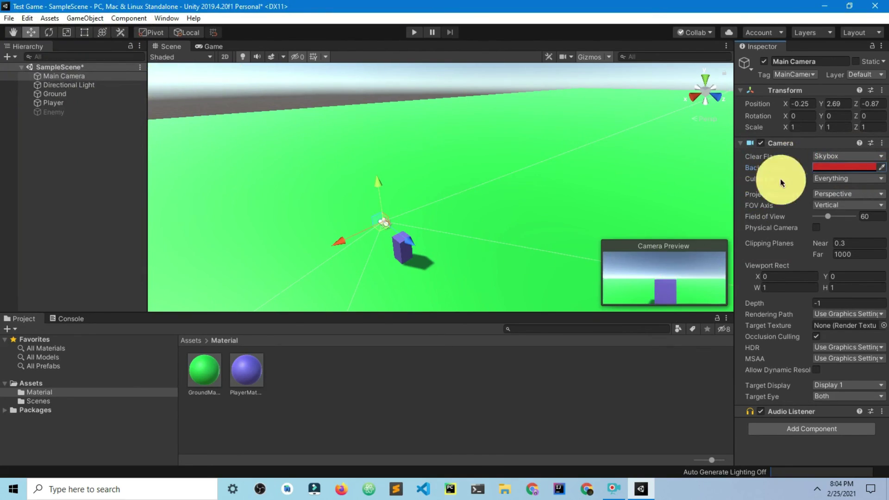
Step: Set the camera's Clear Flags to Solid Color and run the scene to see the red sky
{"action": "left_click", "coordinate": [542, 433]}
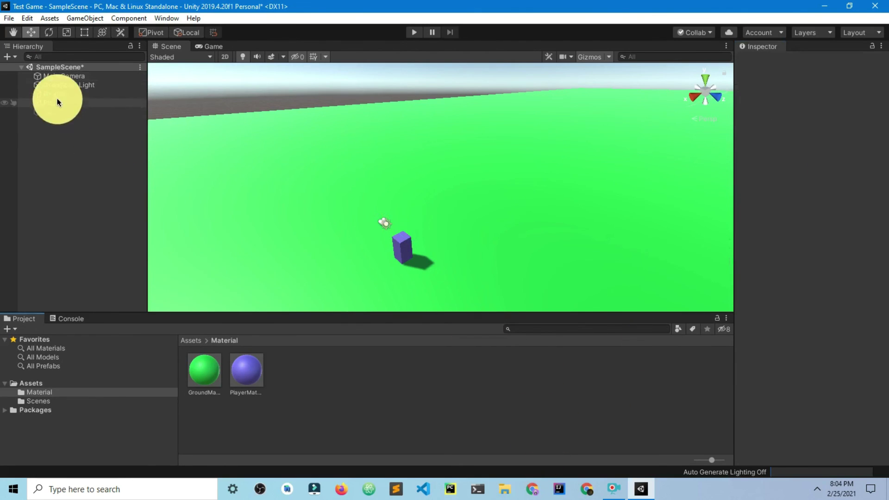
{"action": "left_click", "coordinate": [49, 76]}
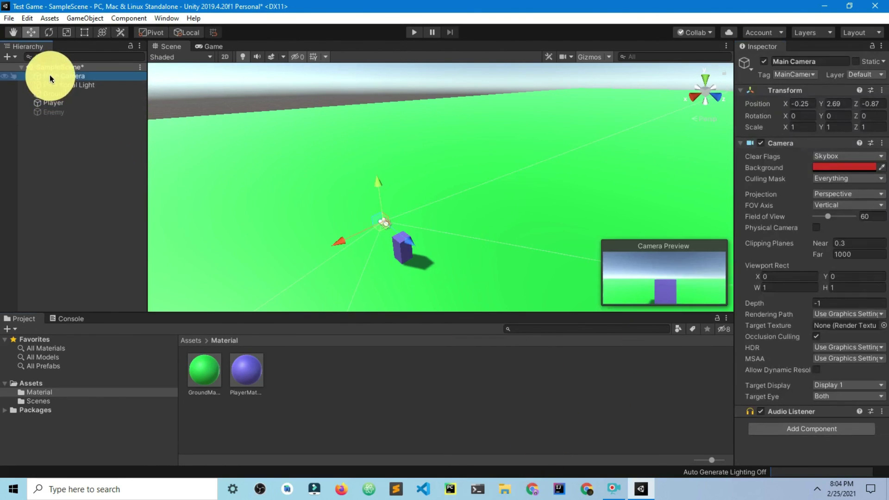
{"action": "left_click", "coordinate": [848, 167]}
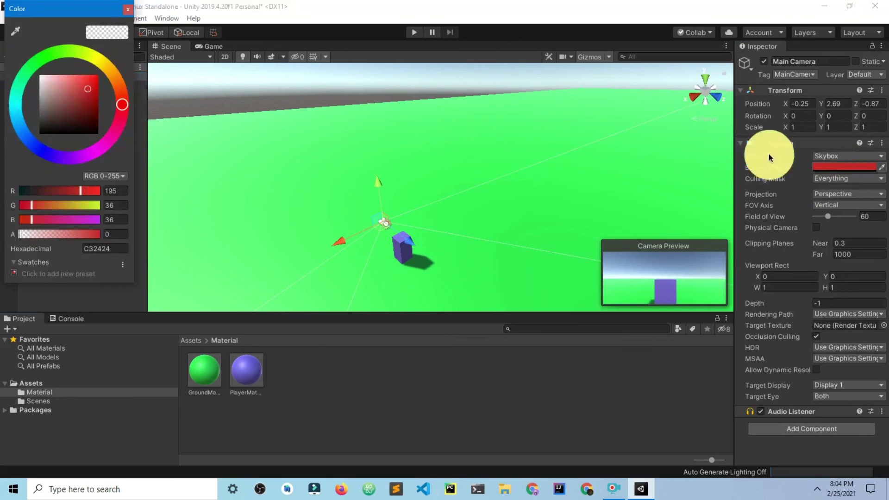
{"action": "left_click", "coordinate": [847, 157]}
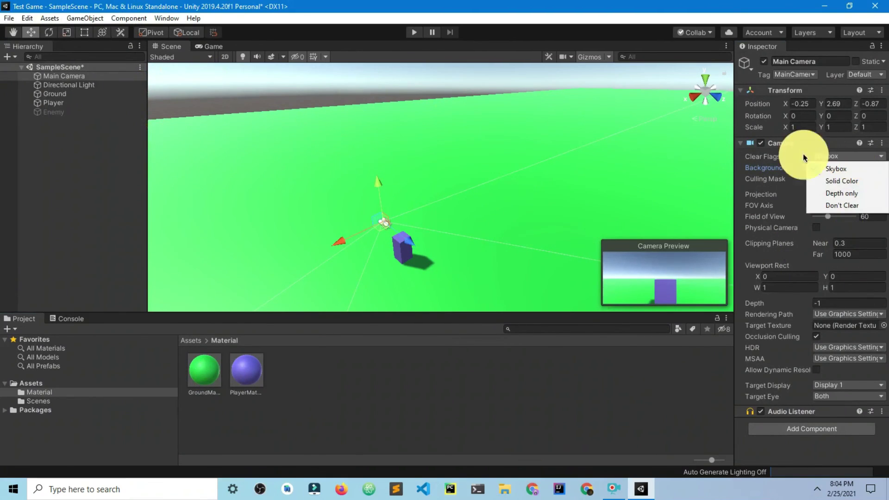
{"action": "left_click", "coordinate": [817, 181]}
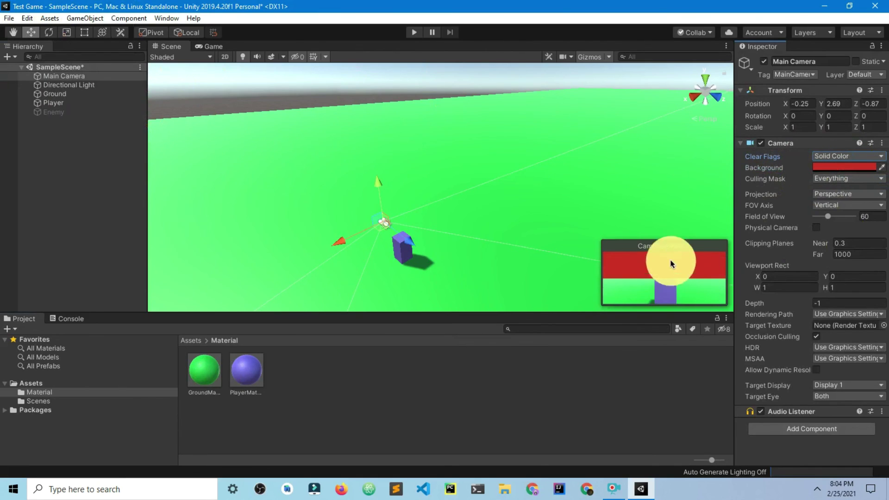
{"action": "left_click", "coordinate": [411, 32]}
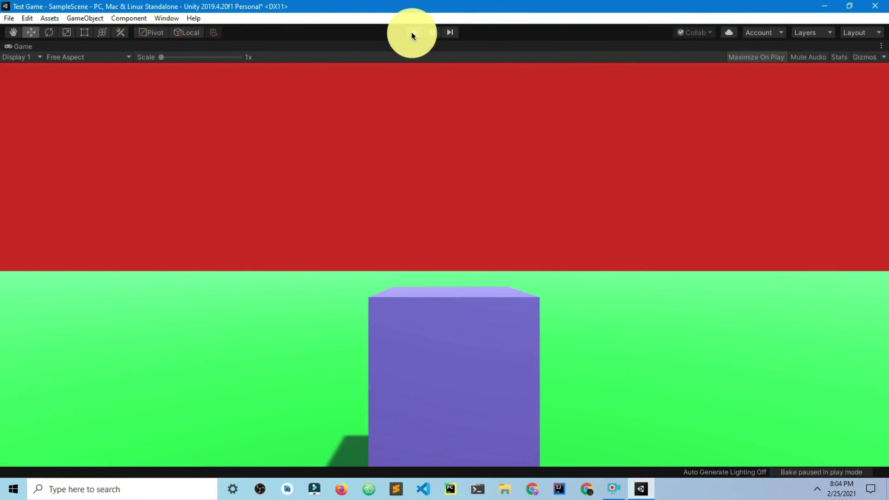
Step: Stop Play mode and set the camera's Clear Flags back to Skybox
{"action": "left_click", "coordinate": [411, 32]}
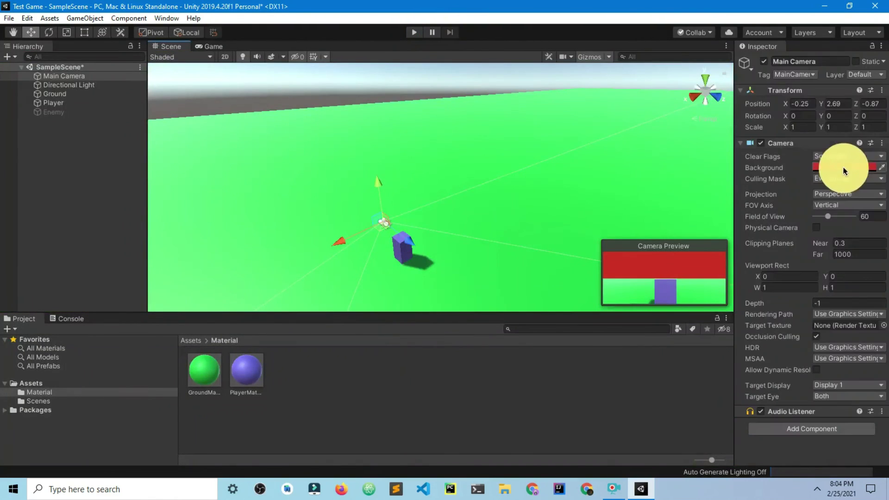
{"action": "left_click", "coordinate": [833, 154]}
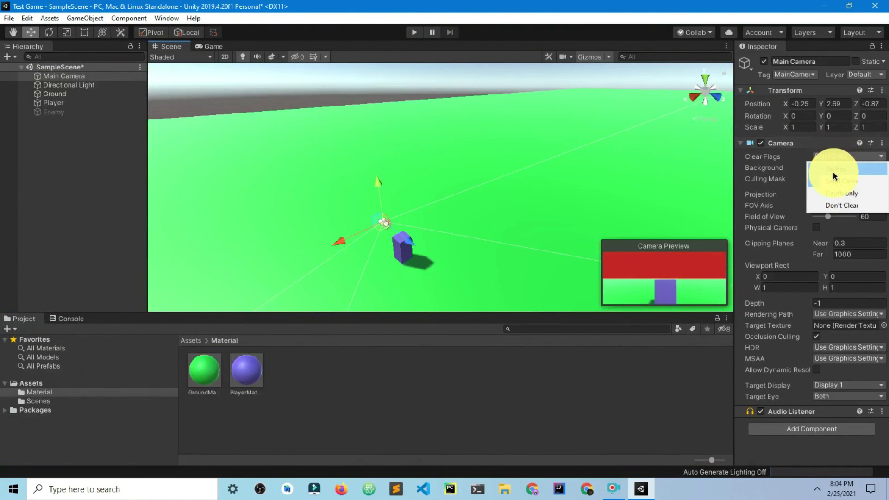
{"action": "left_click", "coordinate": [837, 172]}
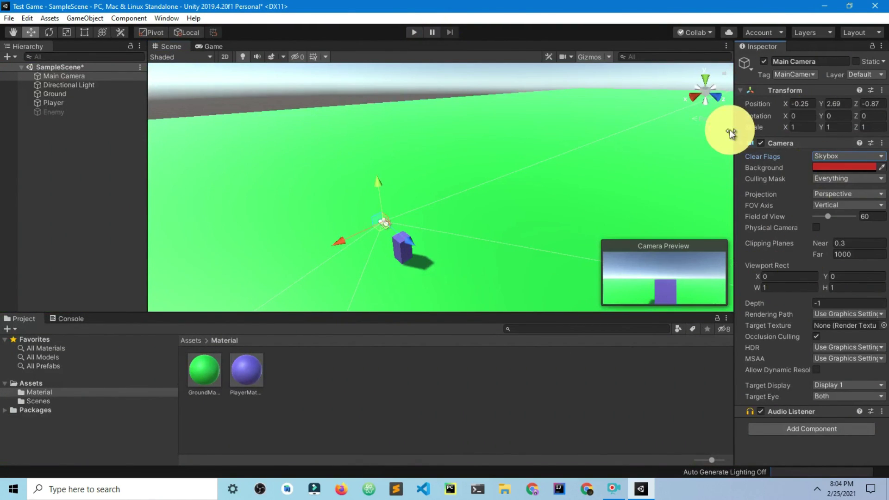
Step: Change the camera's Background colour to blue 2445D9
{"action": "left_click", "coordinate": [855, 166]}
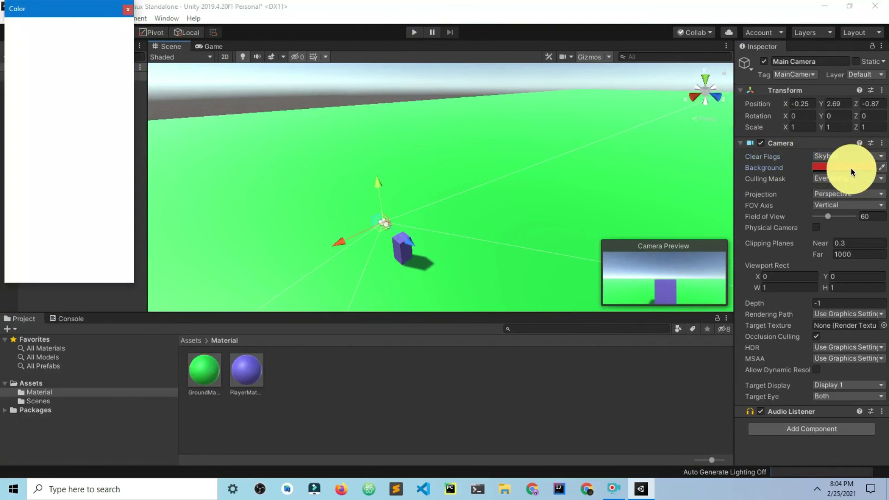
{"action": "left_click", "coordinate": [35, 145]}
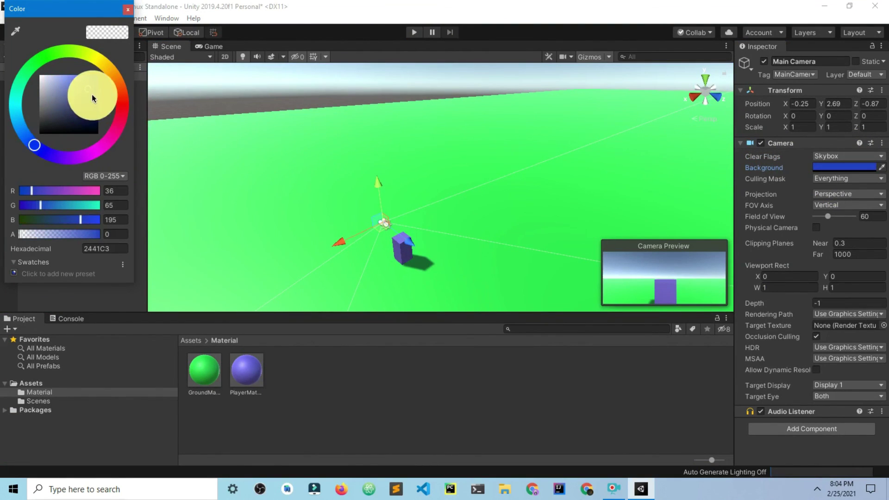
{"action": "left_click_drag", "start_coordinate": [88, 96], "coordinate": [89, 84]}
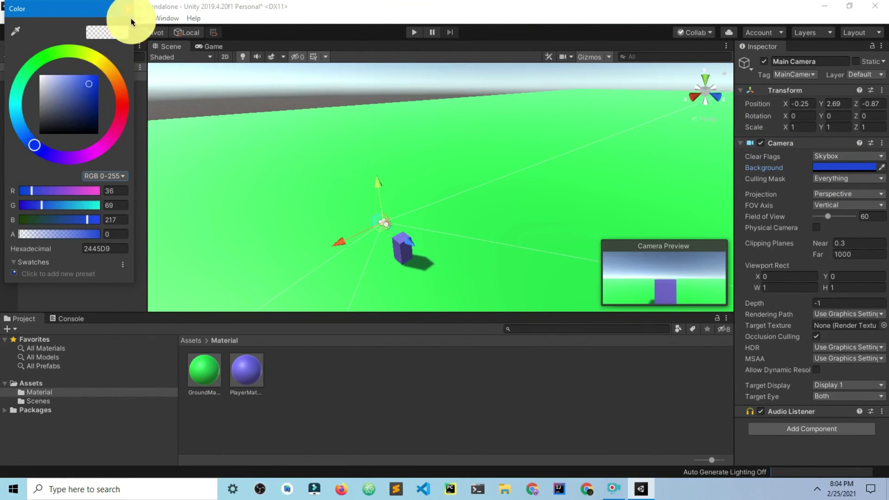
{"action": "left_click", "coordinate": [131, 11]}
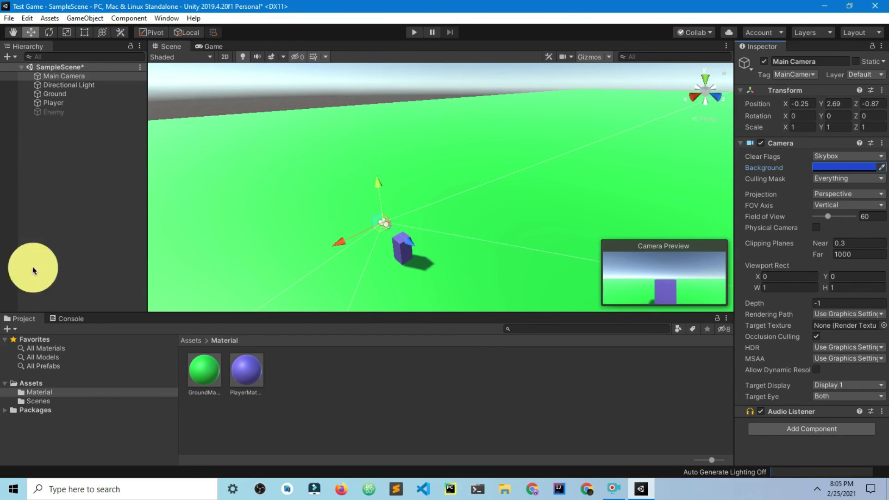
Step: Create a new folder named Scripts inside Assets, next to Material and Scenes
{"action": "left_click", "coordinate": [36, 383]}
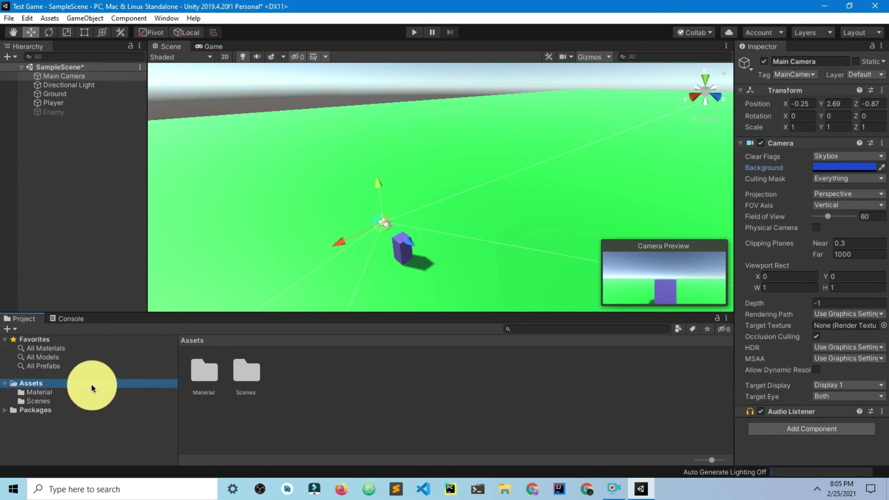
{"action": "right_click", "coordinate": [361, 398]}
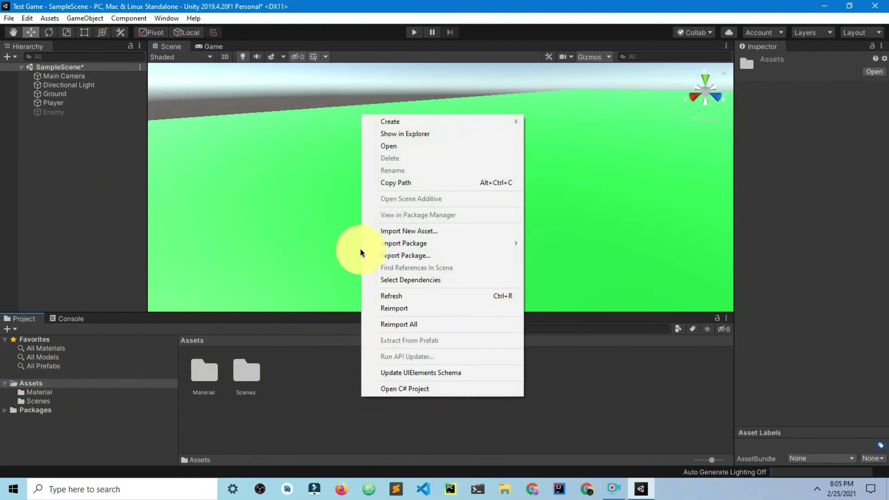
{"action": "mouse_move", "coordinate": [519, 123]}
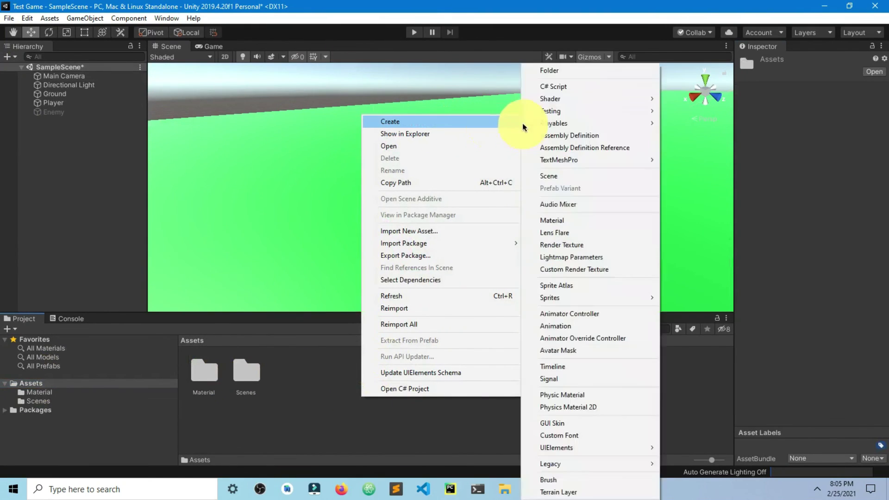
{"action": "left_click", "coordinate": [576, 73]}
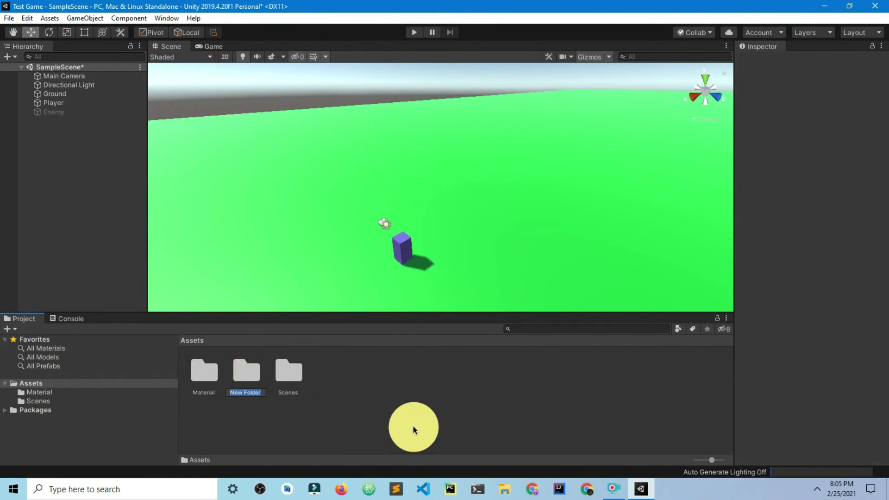
{"action": "type", "text": "Scripts"}
{"action": "left_click", "coordinate": [413, 426]}
{"action": "left_click", "coordinate": [375, 403]}
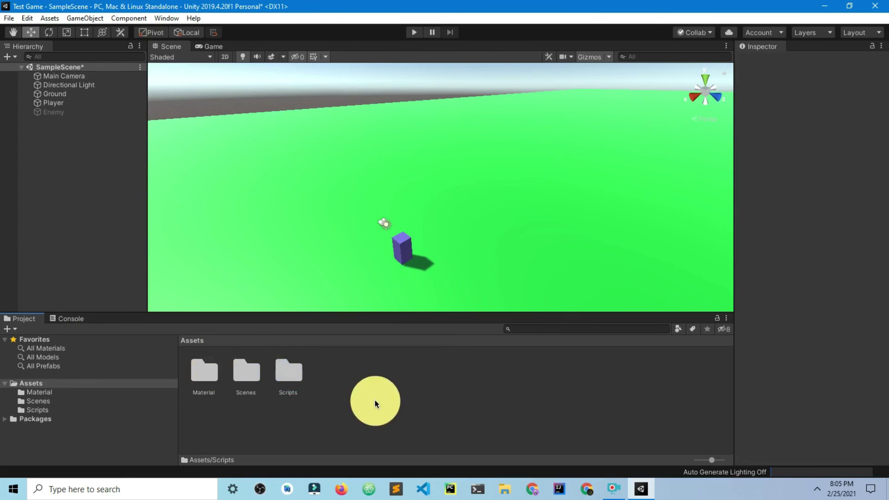